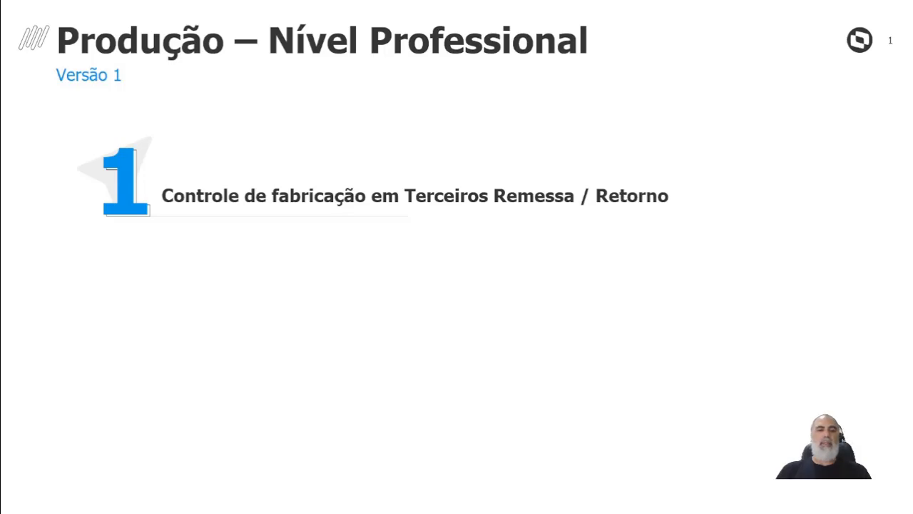
pyautogui.press('Right')
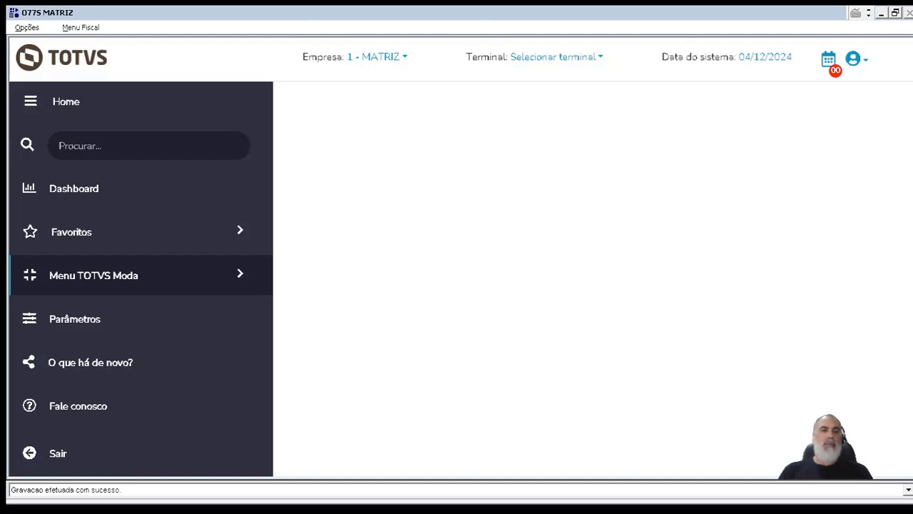
# Open component CDFFP027 - Movimentação de Ordem de Produção por Grupo from the Chão de Fábrica area of Produção.
pyautogui.click(179, 279)
pyautogui.scroll(-5, 240, 200)
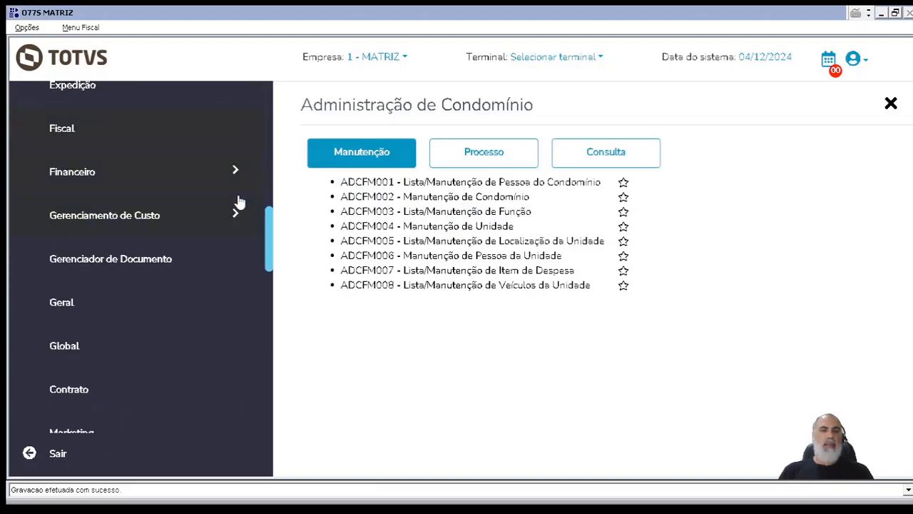
pyautogui.scroll(-5, 239, 203)
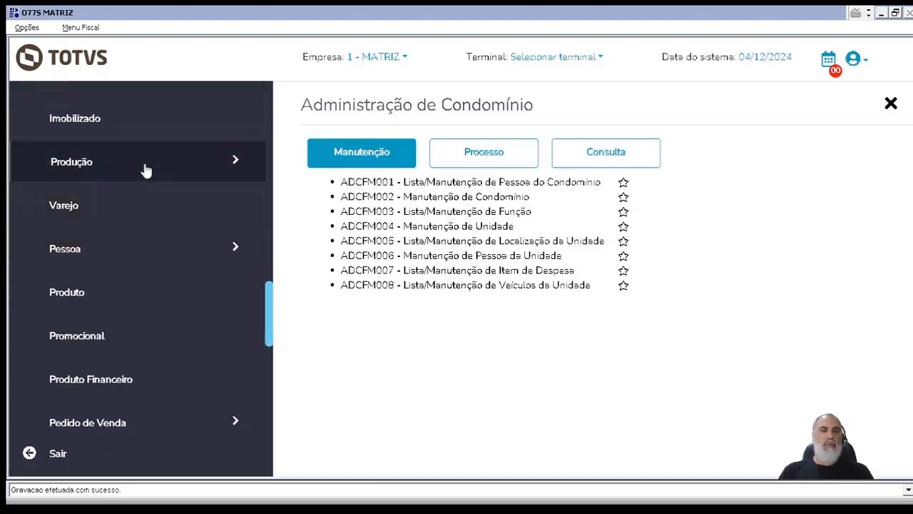
pyautogui.click(145, 170)
pyautogui.click(169, 336)
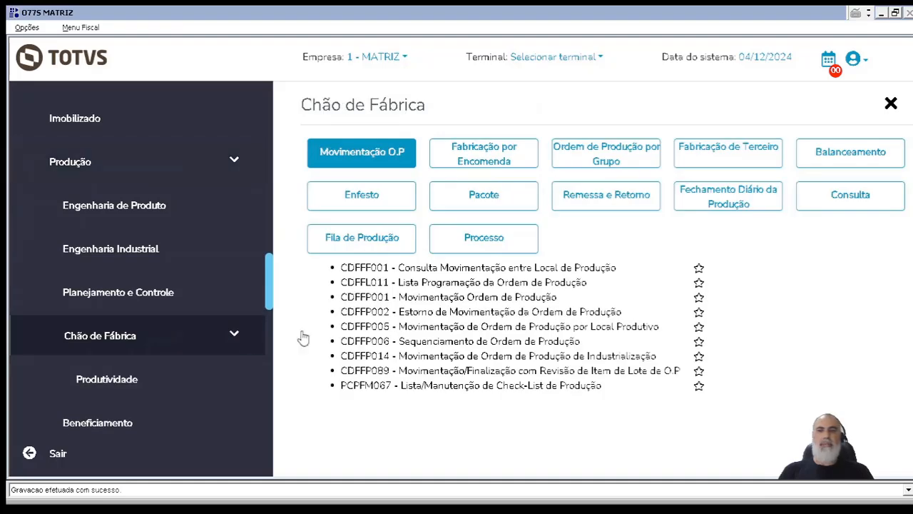
pyautogui.click(602, 157)
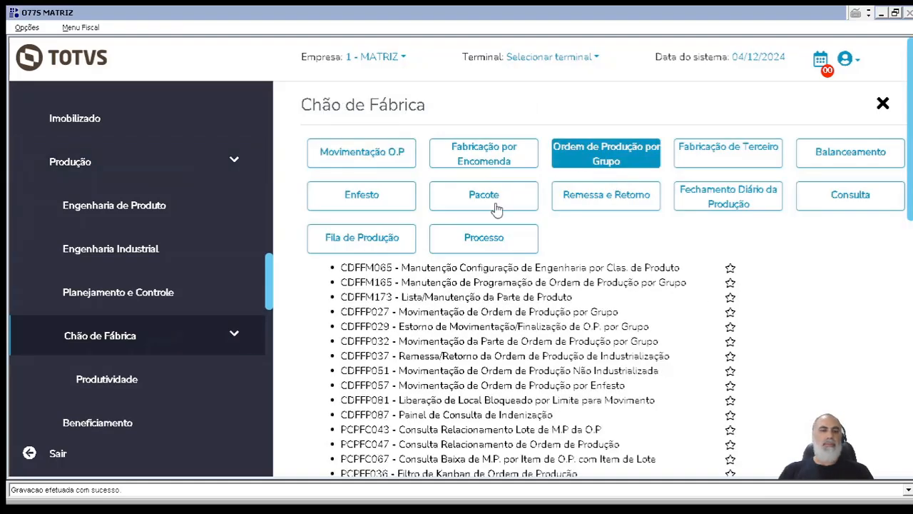
pyautogui.scroll(-1, 271, 285)
pyautogui.scroll(-2, 270, 285)
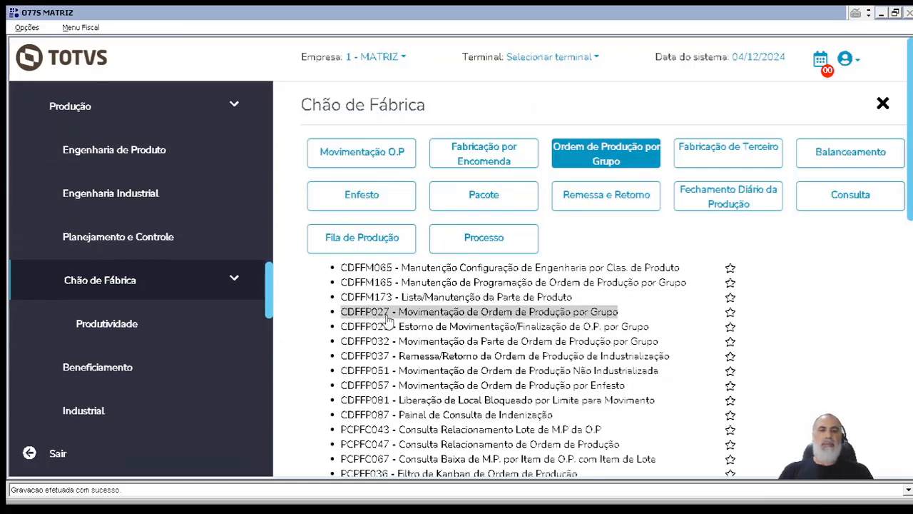
pyautogui.click(386, 314)
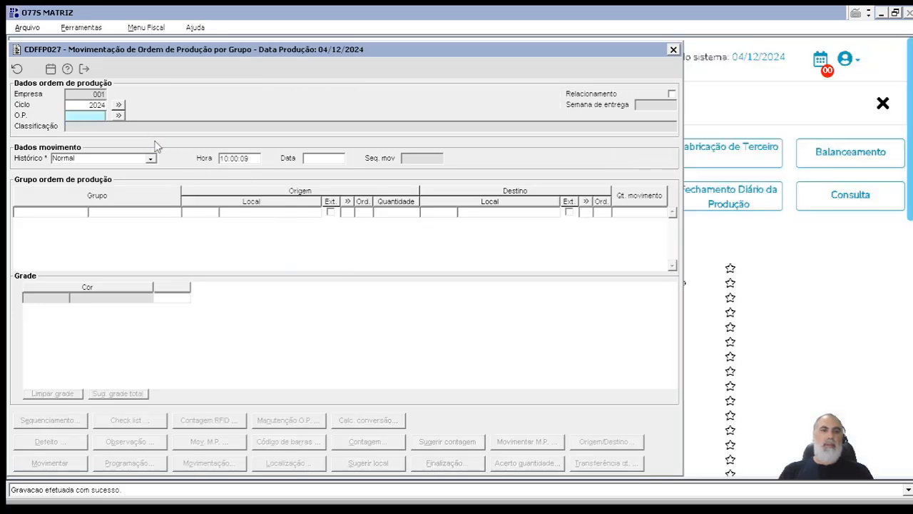
# Load the production order by entering its O.P. number and fill in its suggested origin and destination production locations.
pyautogui.write('486')
pyautogui.press('Return')
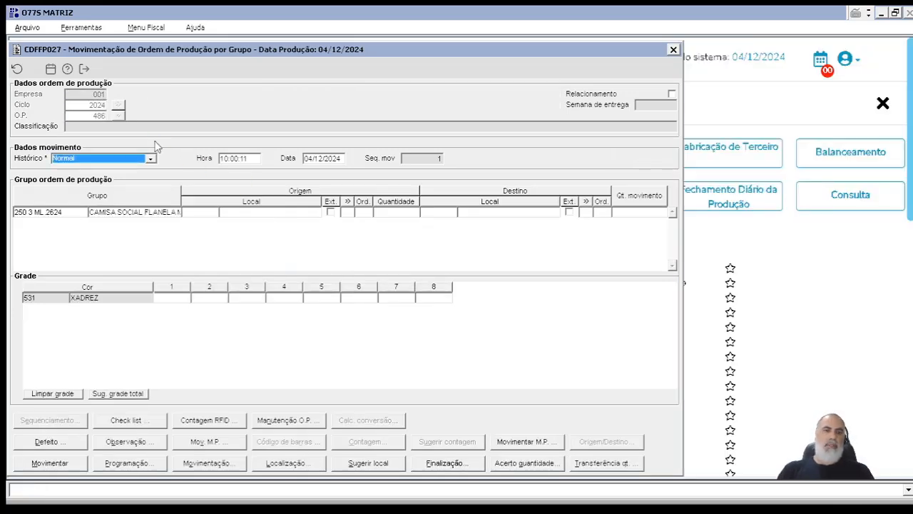
pyautogui.click(362, 464)
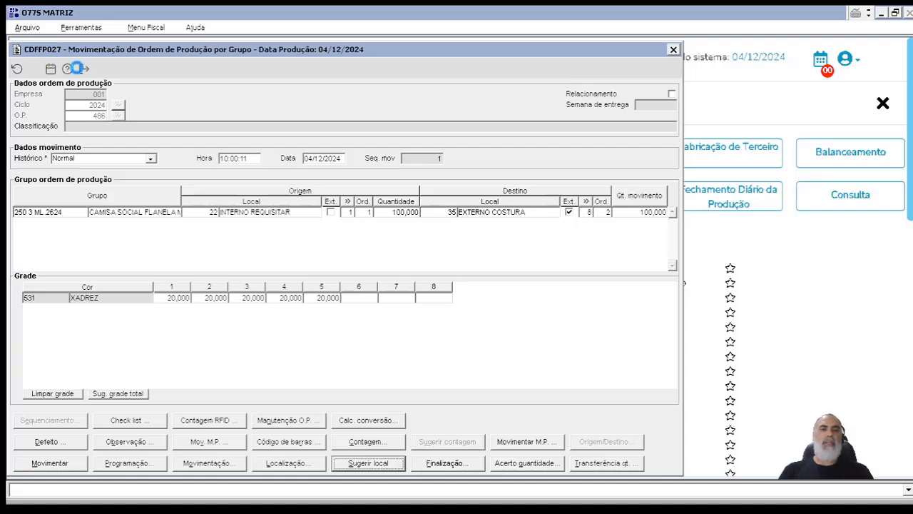
# Open component CDFFM003 and look up the record of production location 35.
pyautogui.click(84, 68)
pyautogui.write('CDFF')
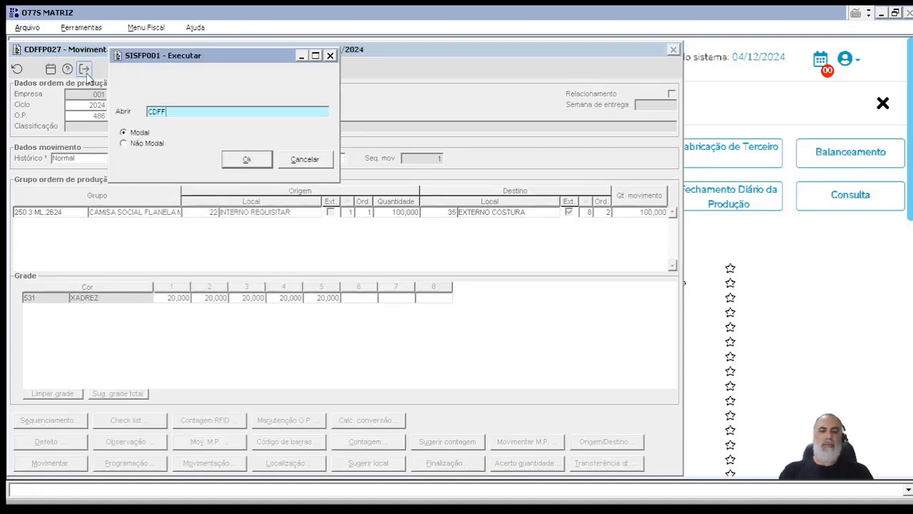
pyautogui.write('M003')
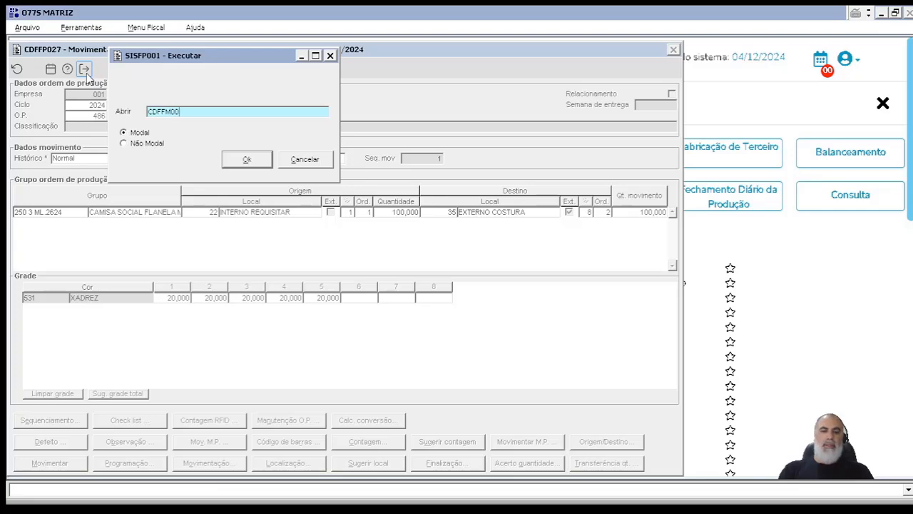
pyautogui.click(264, 160)
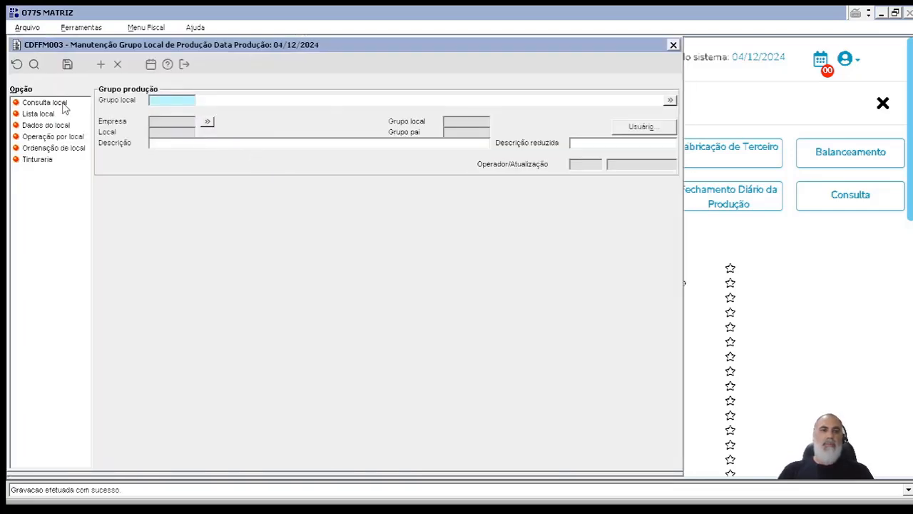
pyautogui.click(63, 104)
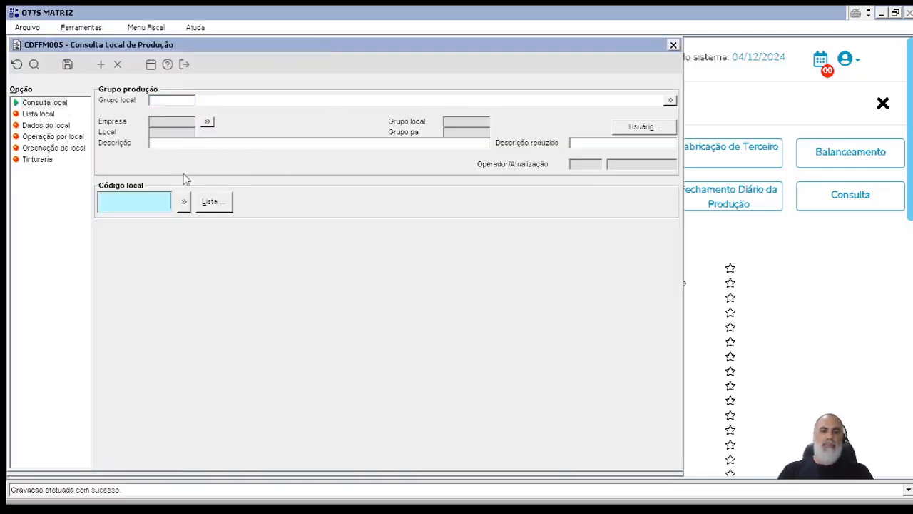
pyautogui.write('35')
pyautogui.press('Return')
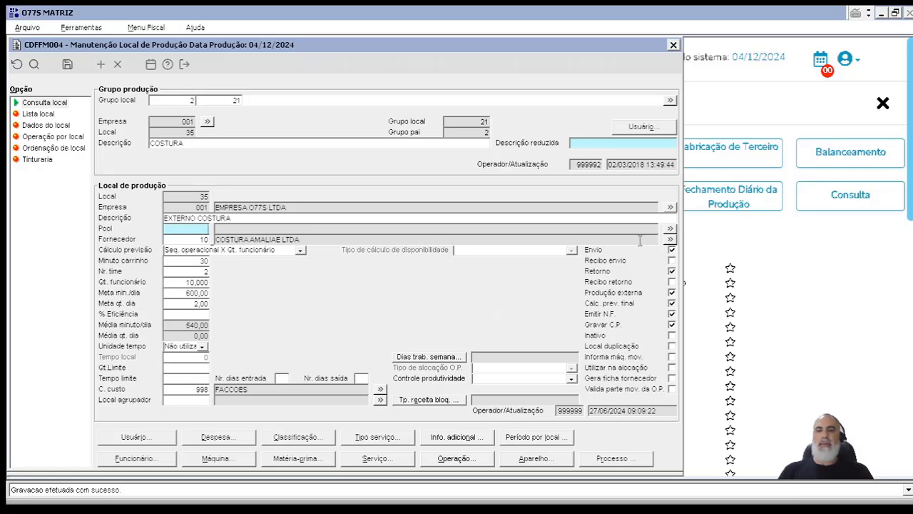
# Enable the Recibo envio option for production location 35.
pyautogui.click(671, 261)
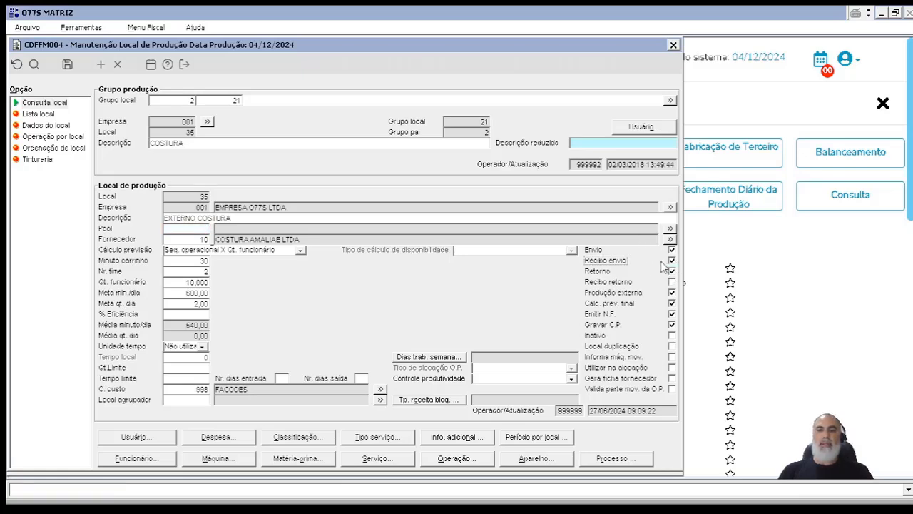
pyautogui.click(672, 272)
pyautogui.click(672, 324)
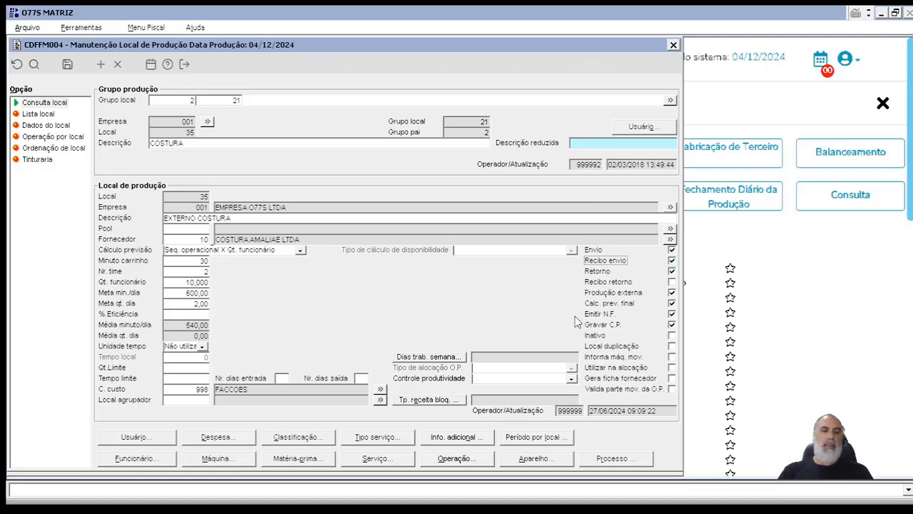
# Check the supplier assigned to the external sewing location and review its list of service types.
pyautogui.click(191, 239)
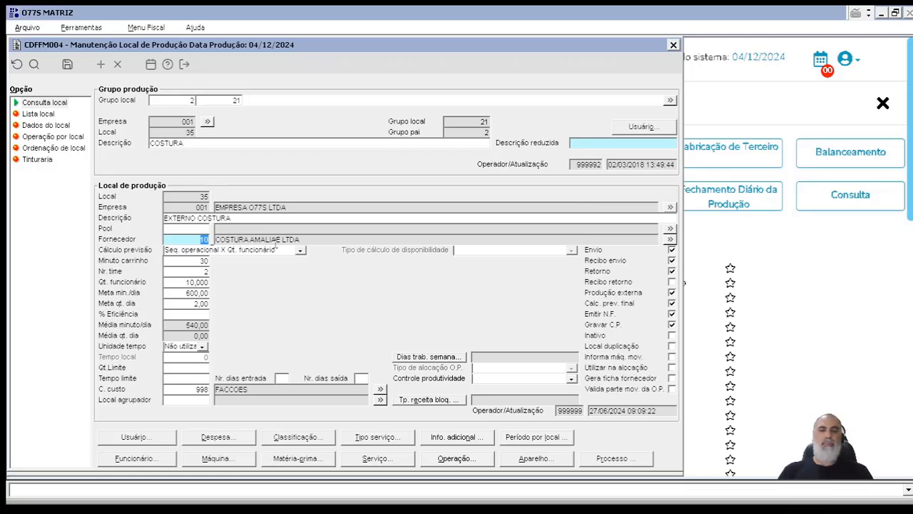
pyautogui.click(389, 437)
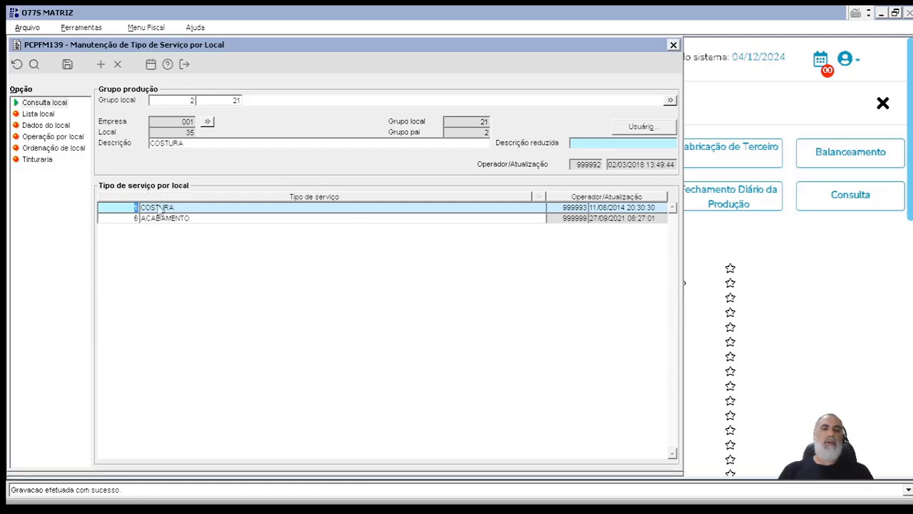
pyautogui.click(185, 64)
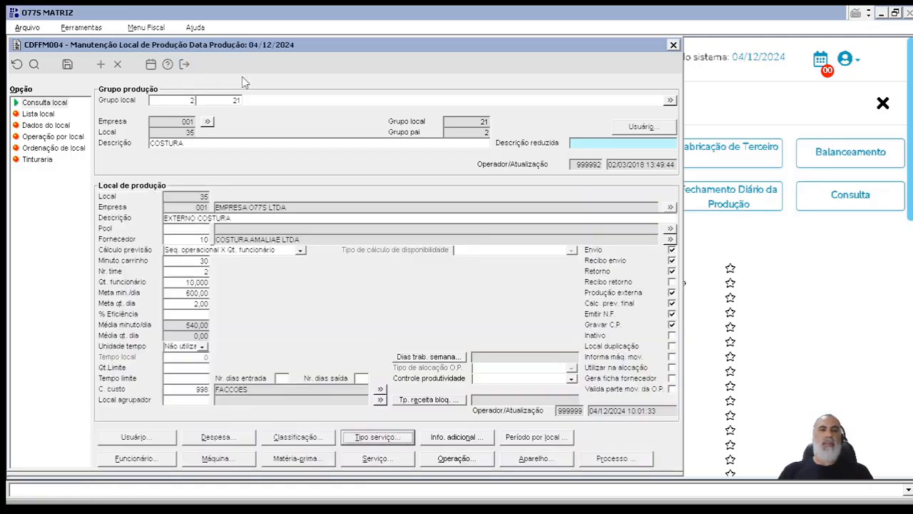
# Save the changes to the external sewing location and return to the production order movement.
pyautogui.click(184, 64)
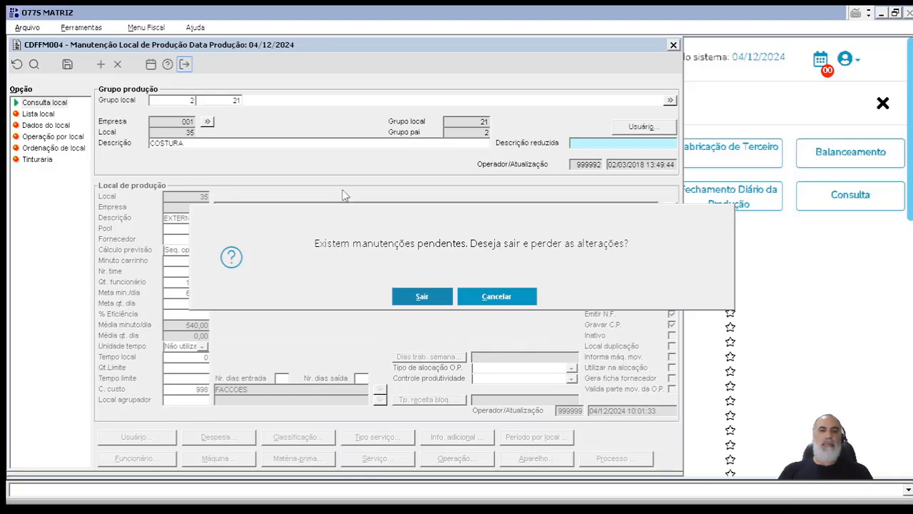
pyautogui.click(460, 301)
pyautogui.click(68, 65)
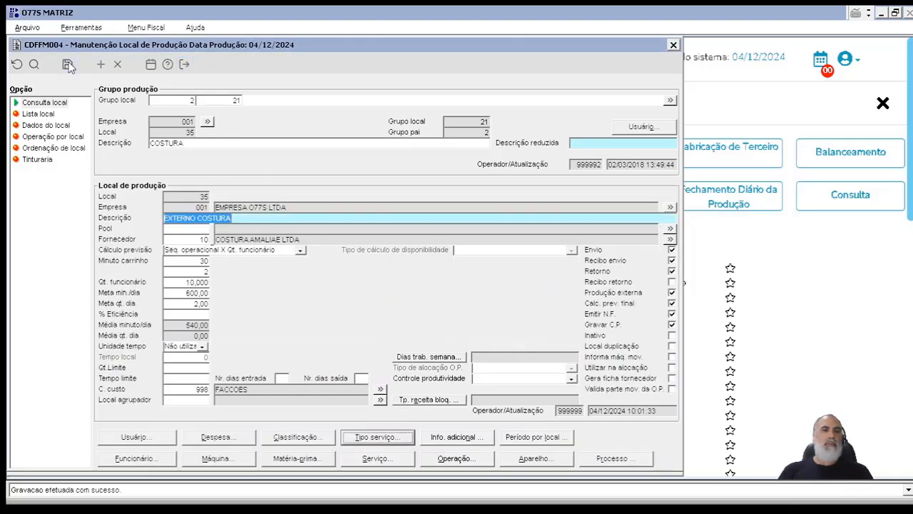
pyautogui.click(185, 64)
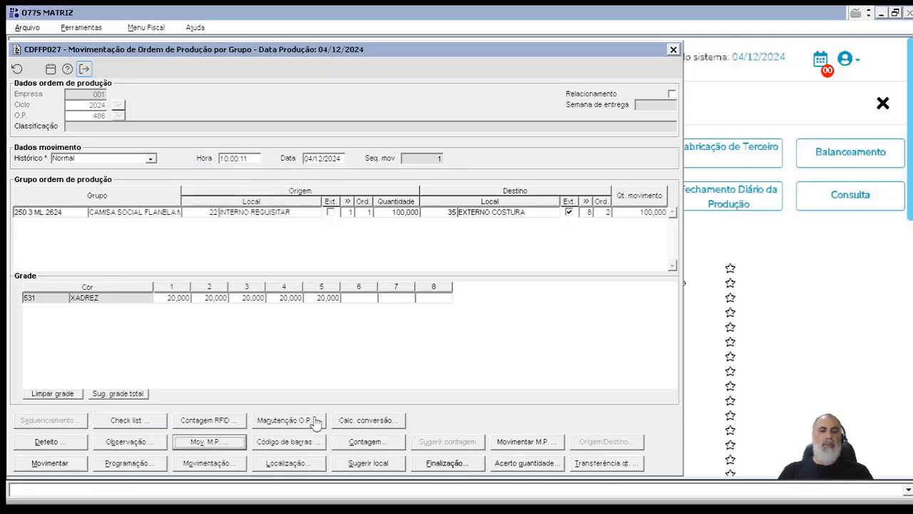
# Examine the production order's raw materials and its sewing service, including the service values for size 2 of colour XADREZ.
pyautogui.click(314, 420)
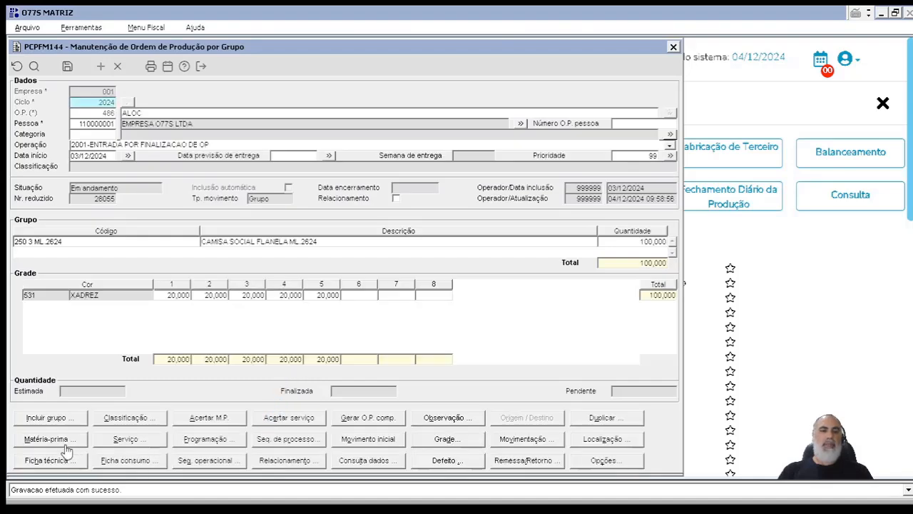
pyautogui.click(55, 439)
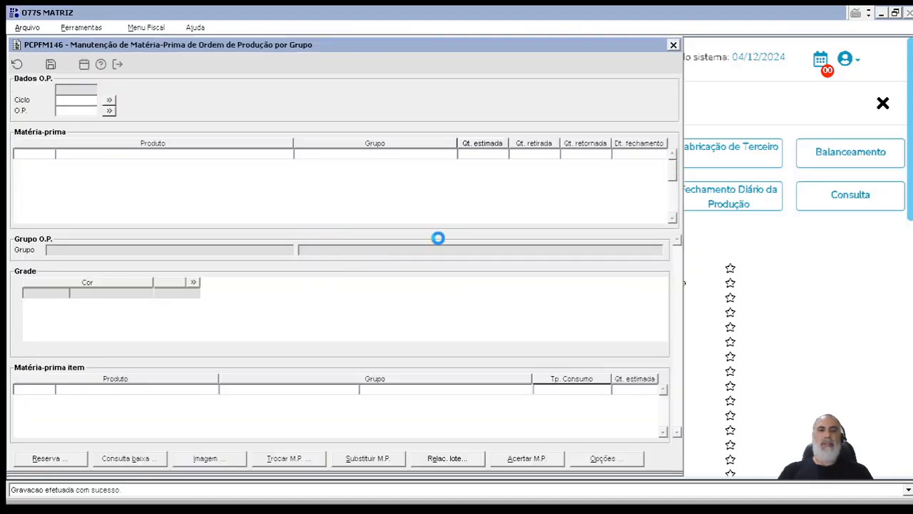
pyautogui.click(118, 64)
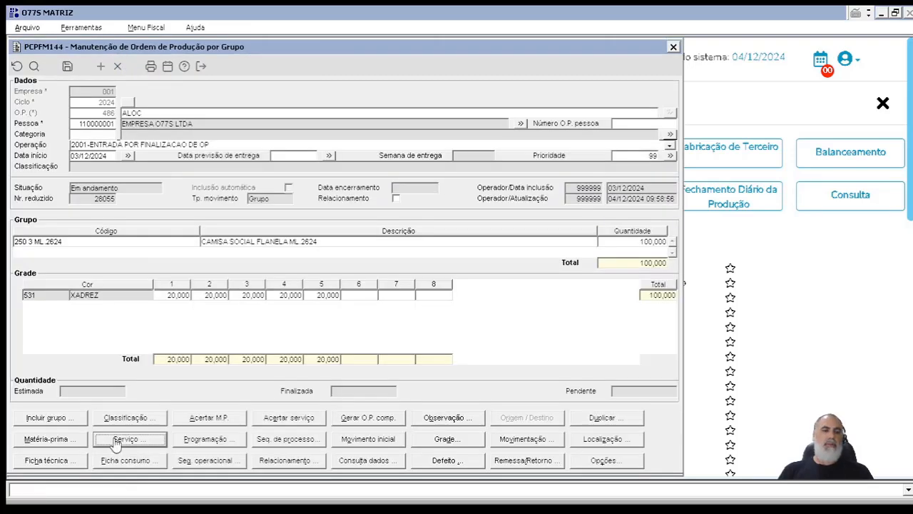
pyautogui.click(120, 439)
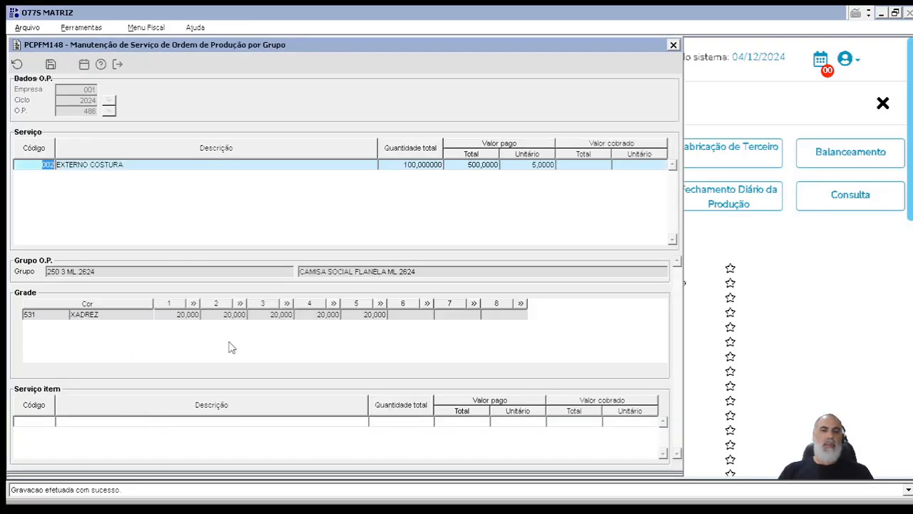
pyautogui.doubleClick(231, 314)
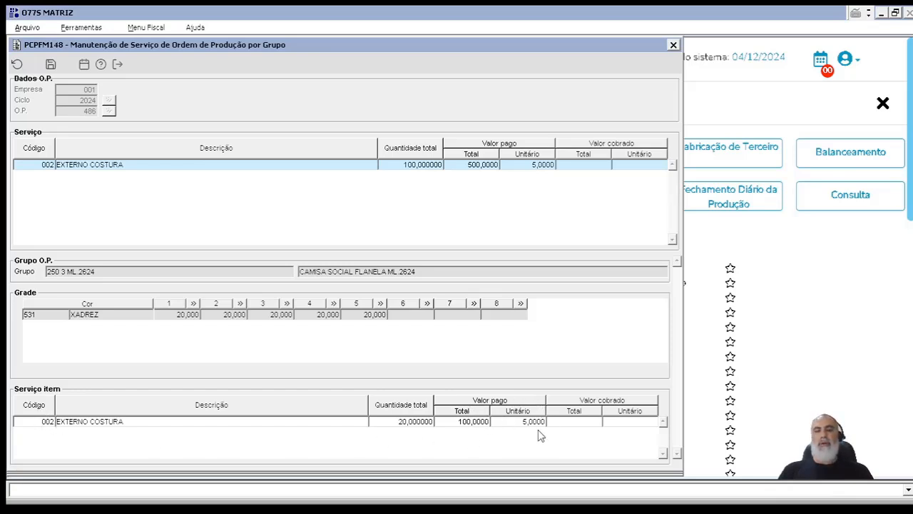
pyautogui.click(673, 45)
pyautogui.click(672, 47)
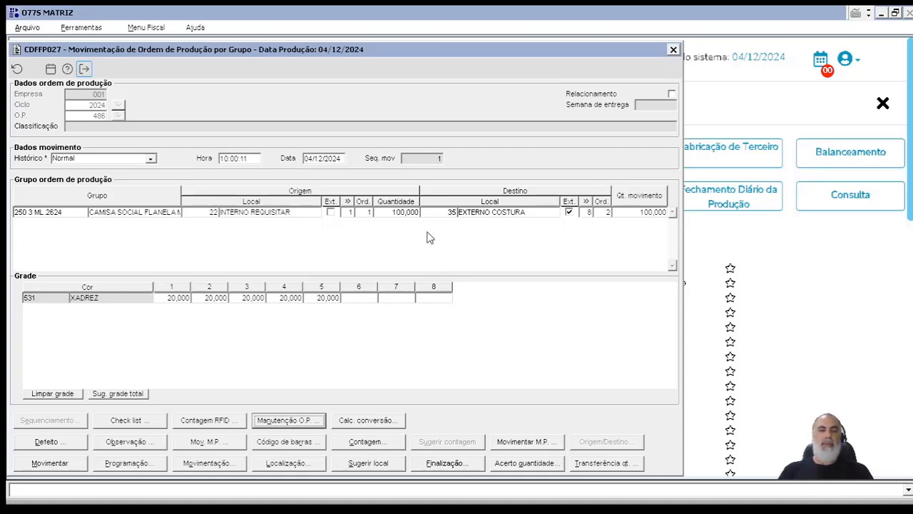
# Review the production order's service record again and return to the order movement window.
pyautogui.click(287, 420)
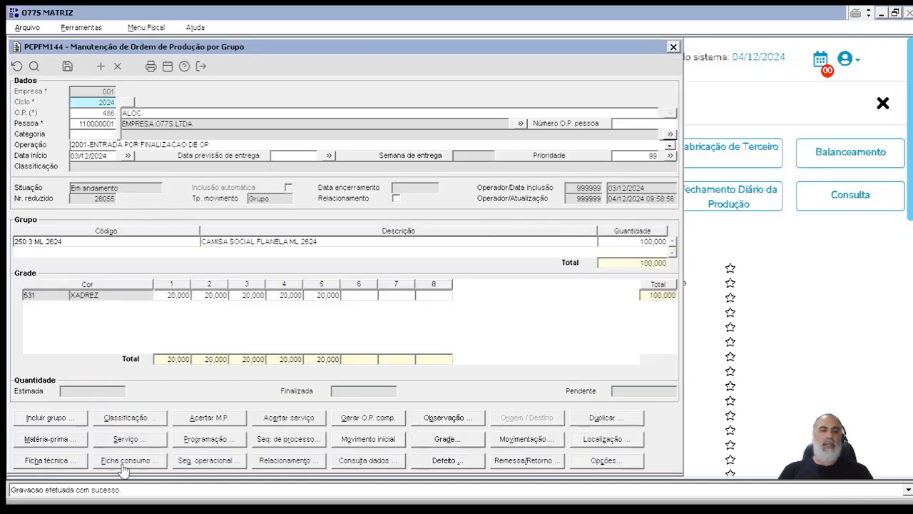
pyautogui.click(127, 436)
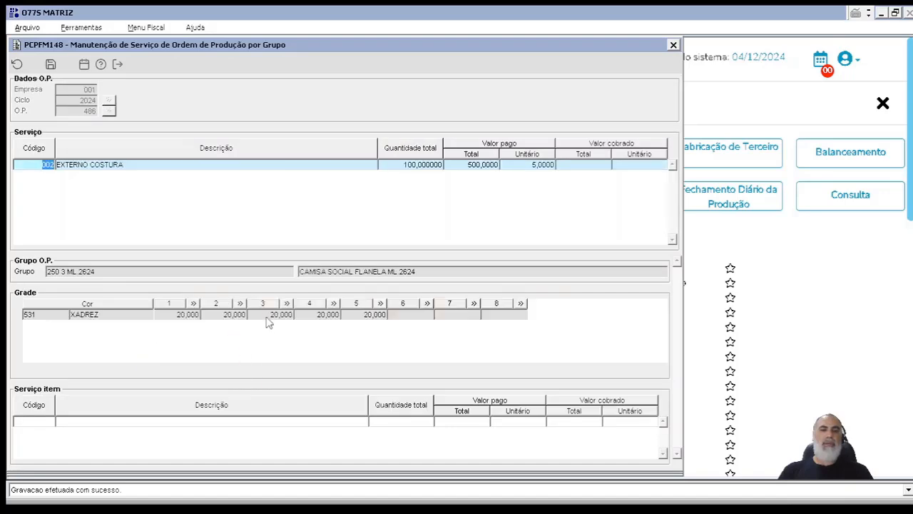
pyautogui.press('Escape')
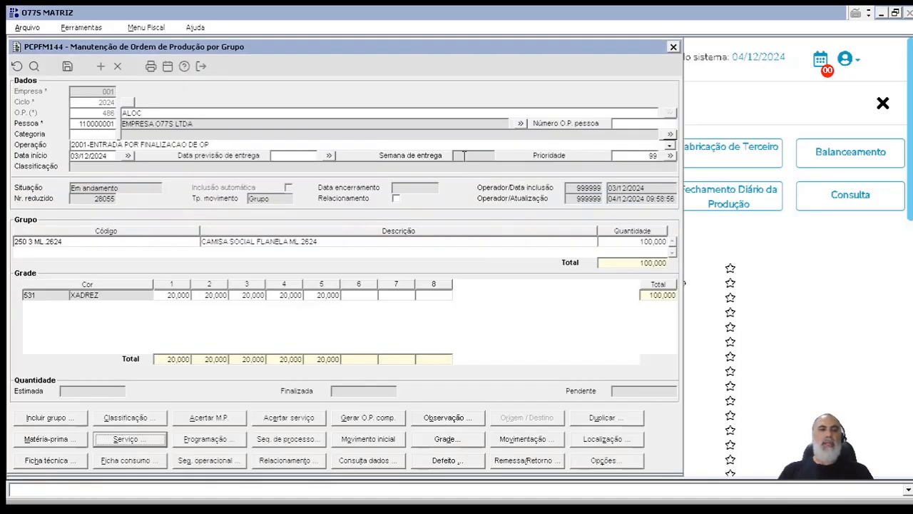
pyautogui.press('Escape')
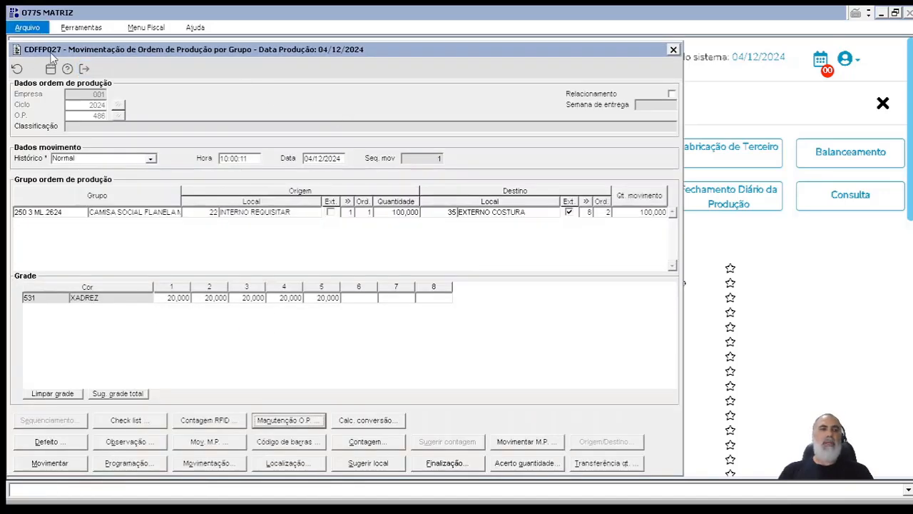
# Open component PCPFL086 for services by product group and move its window aside to uncover the order's product group code.
pyautogui.hotkey('ctrl', 'e')
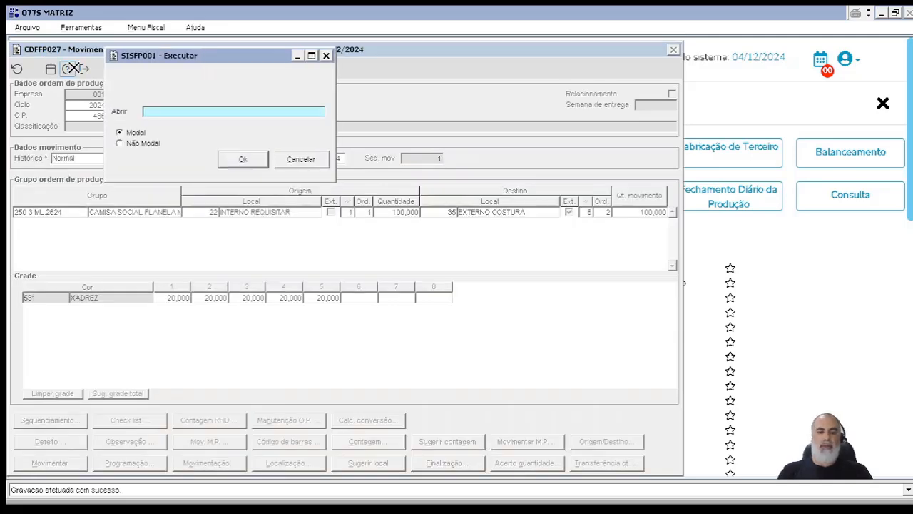
pyautogui.write('PCPFL086')
pyautogui.press('Return')
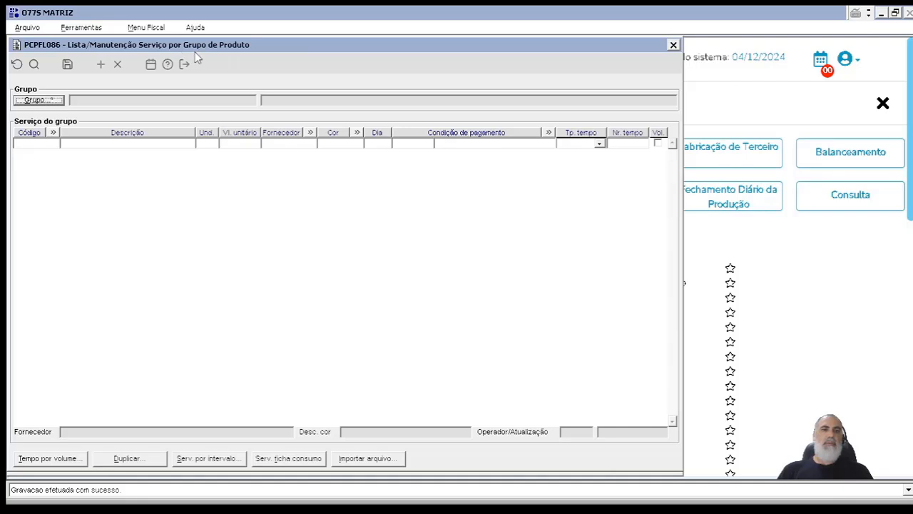
pyautogui.moveTo(219, 45); pyautogui.dragTo(331, 47)
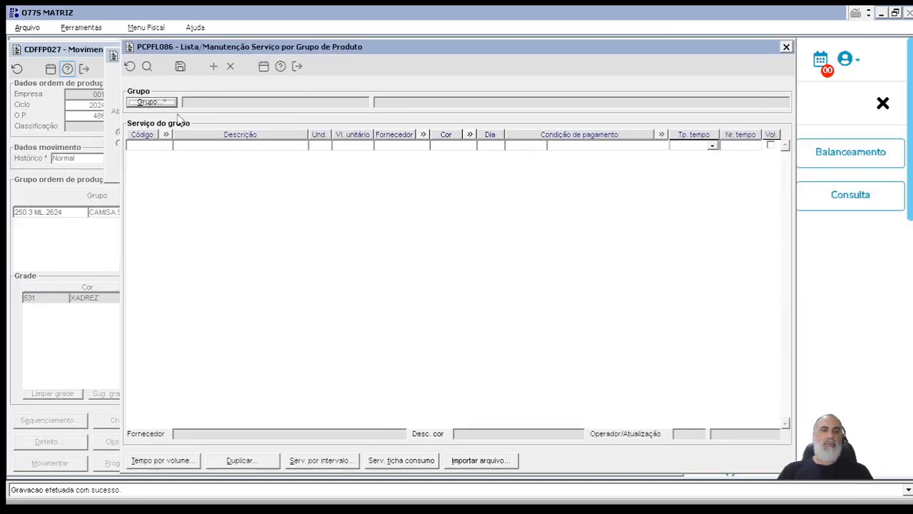
# Load the services registered for product group 250 3 ML.2624 in the service maintenance by product group.
pyautogui.click(163, 102)
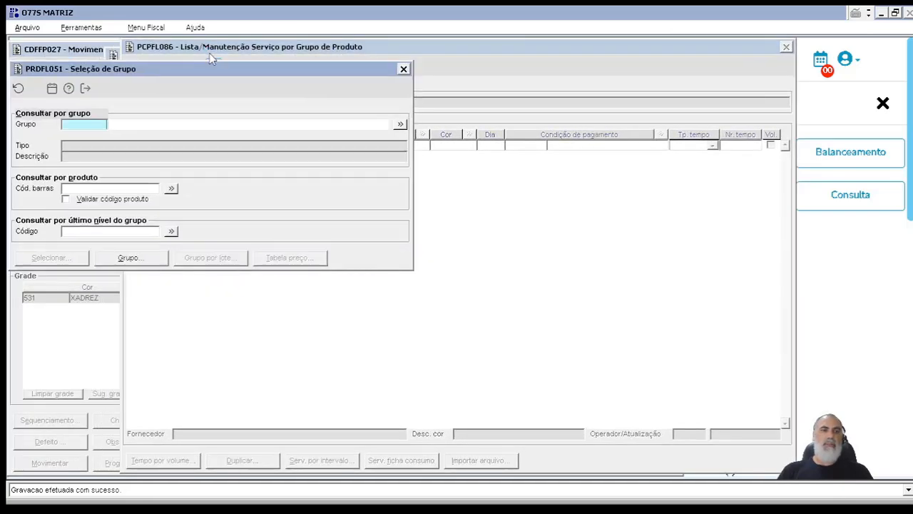
pyautogui.moveTo(197, 71); pyautogui.dragTo(307, 57)
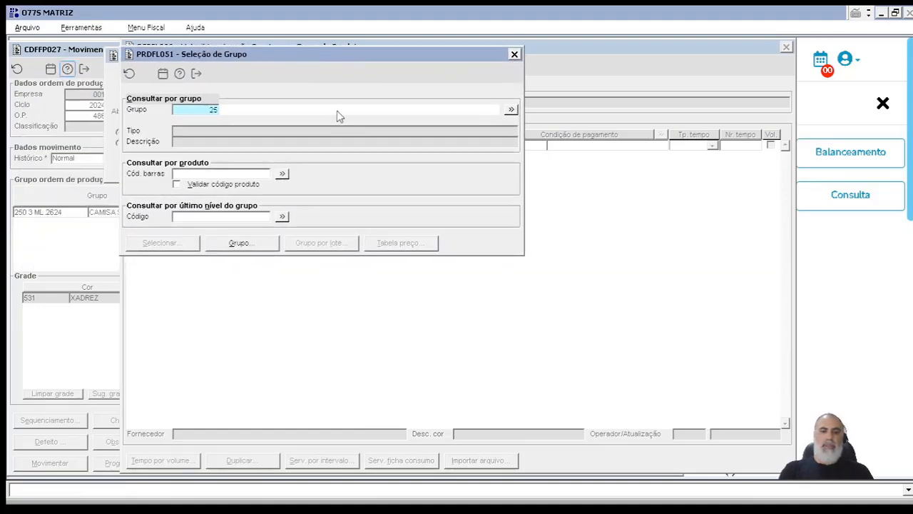
pyautogui.press('Return')
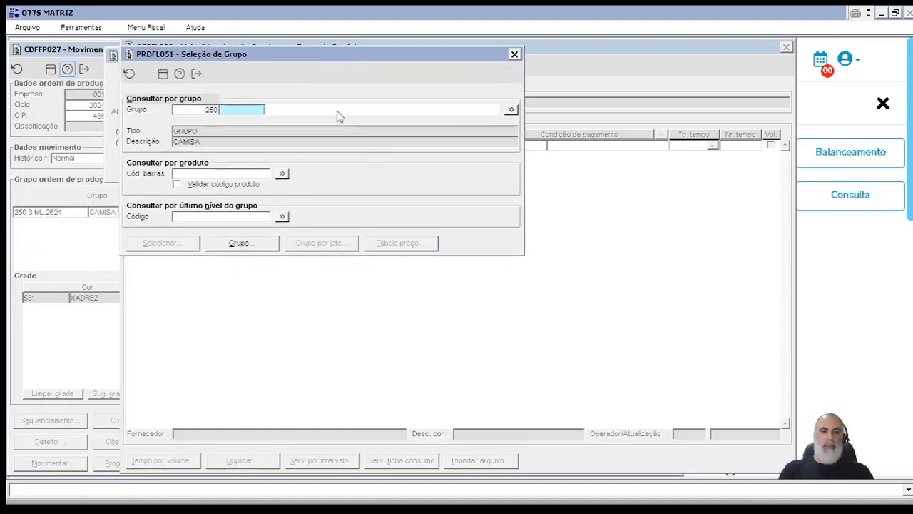
pyautogui.write('3')
pyautogui.press('Return')
pyautogui.press('Return')
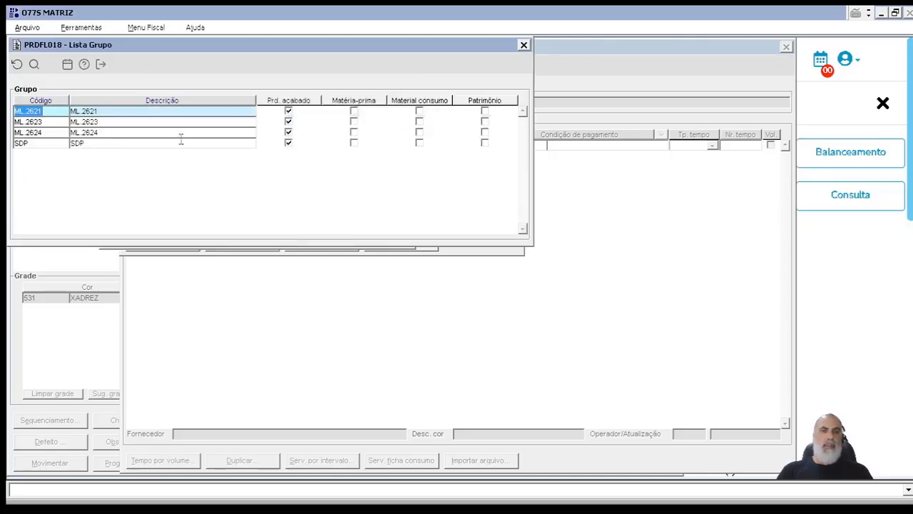
pyautogui.doubleClick(49, 133)
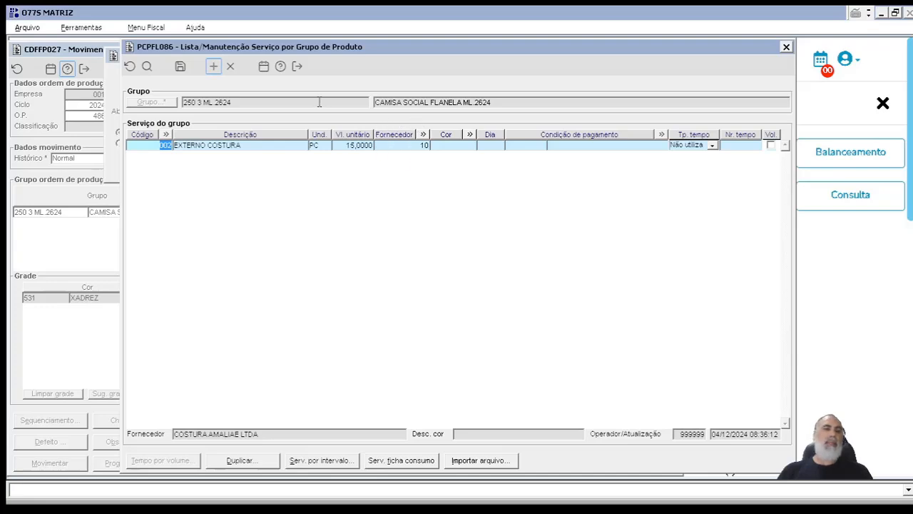
# Leave the group services, open component ADMFL034 and search the company parameters for REMESSA.
pyautogui.press('Escape')
pyautogui.moveTo(226, 112); pyautogui.dragTo(46, 87)
pyautogui.write('AM')
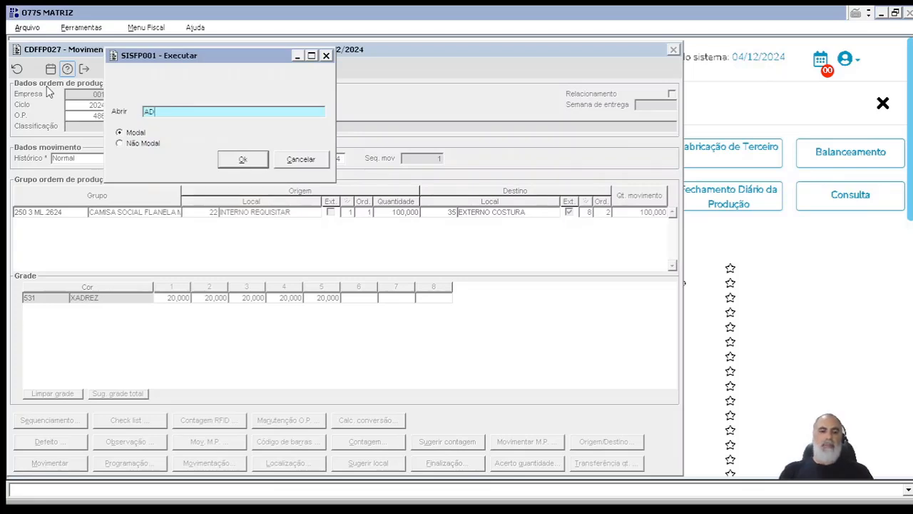
pyautogui.write('MFL034')
pyautogui.press('Tab')
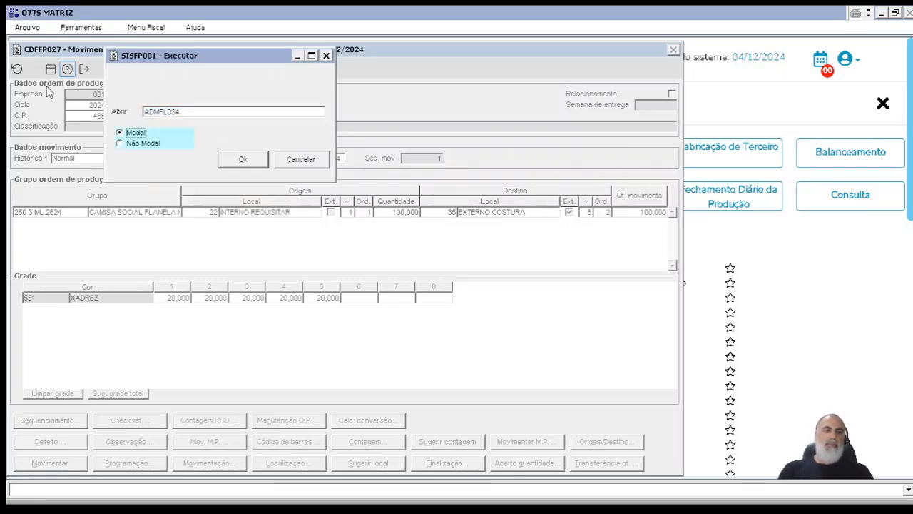
pyautogui.click(242, 158)
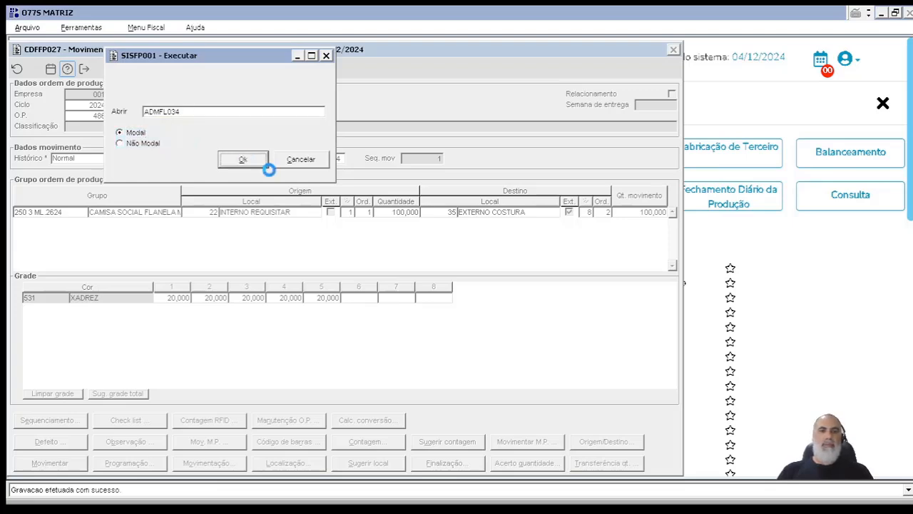
pyautogui.write('REMESSA')
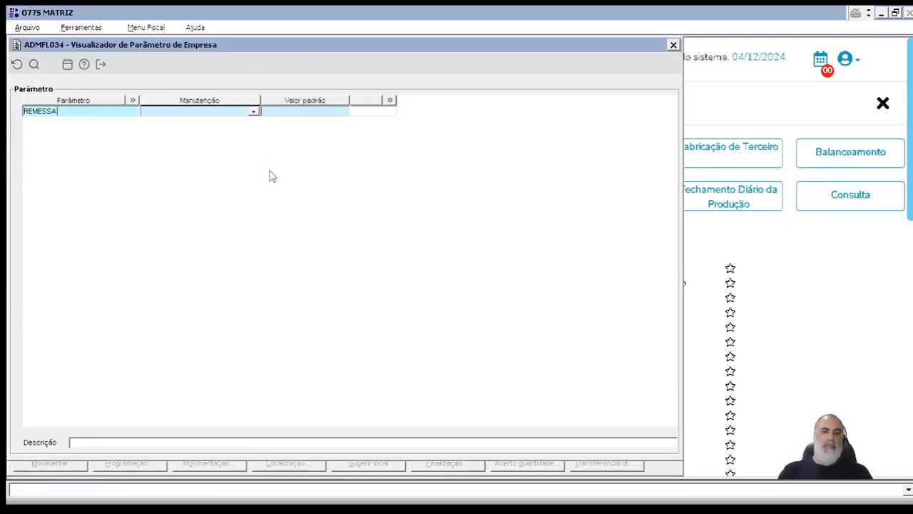
pyautogui.press('Tab')
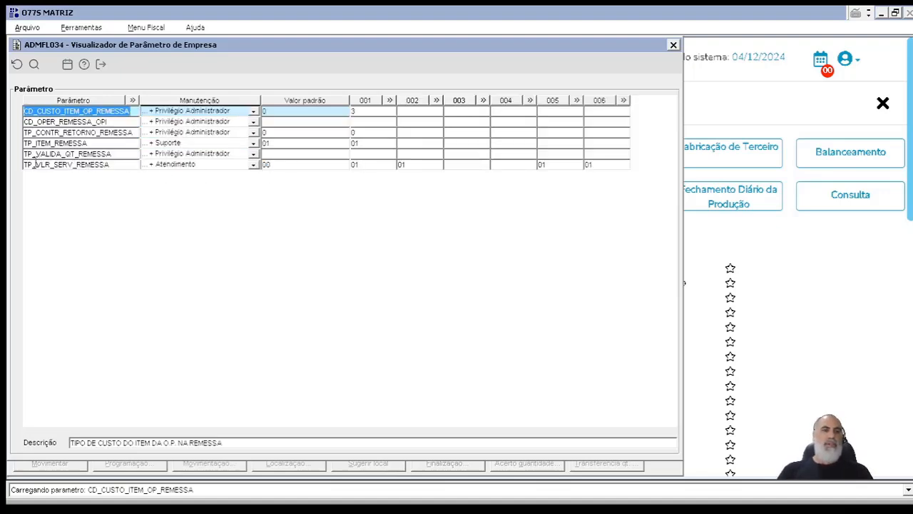
# Examine company 001's details for the parameters TP_VLR_SERV_REMESSA and TP_ITEM_REMESSA, including their valid values.
pyautogui.doubleClick(373, 166)
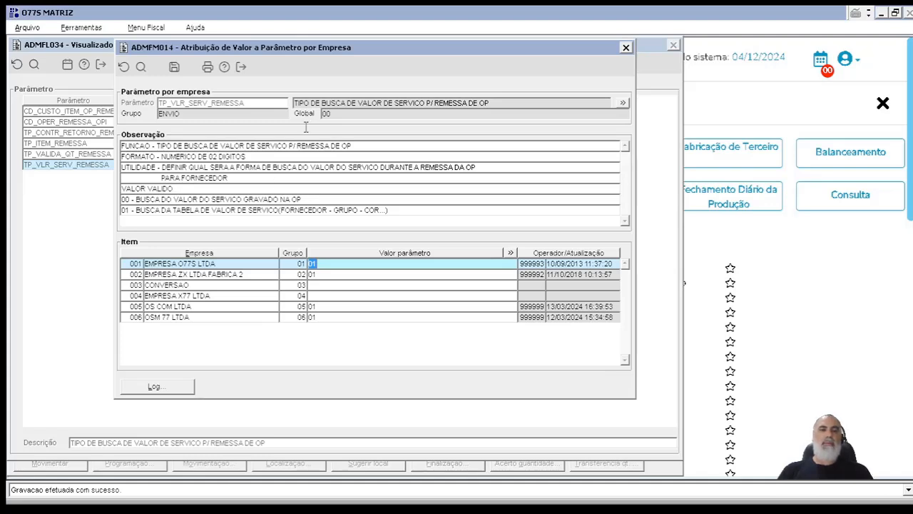
pyautogui.click(242, 66)
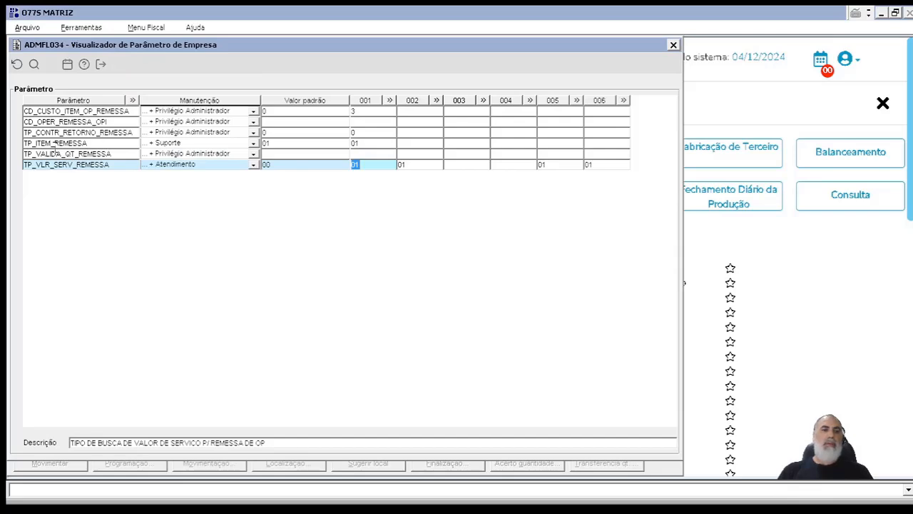
pyautogui.click(77, 145)
pyautogui.doubleClick(366, 145)
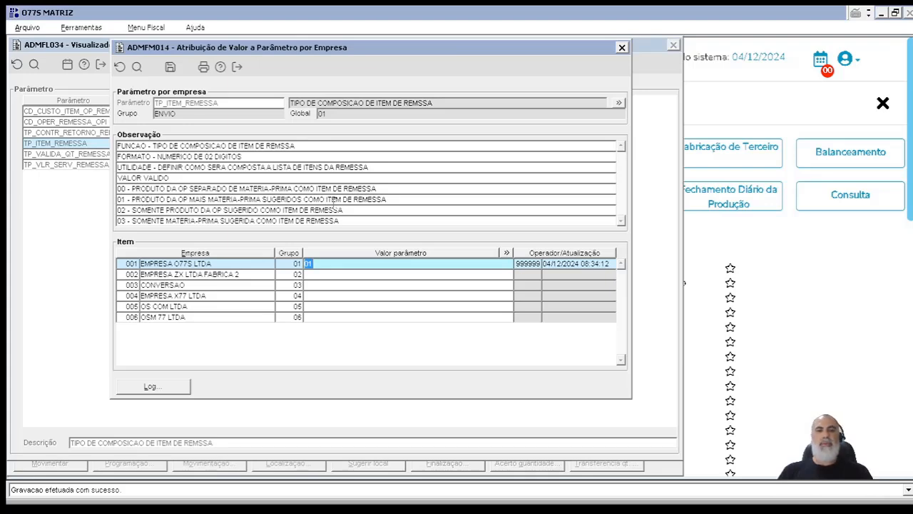
pyautogui.click(237, 67)
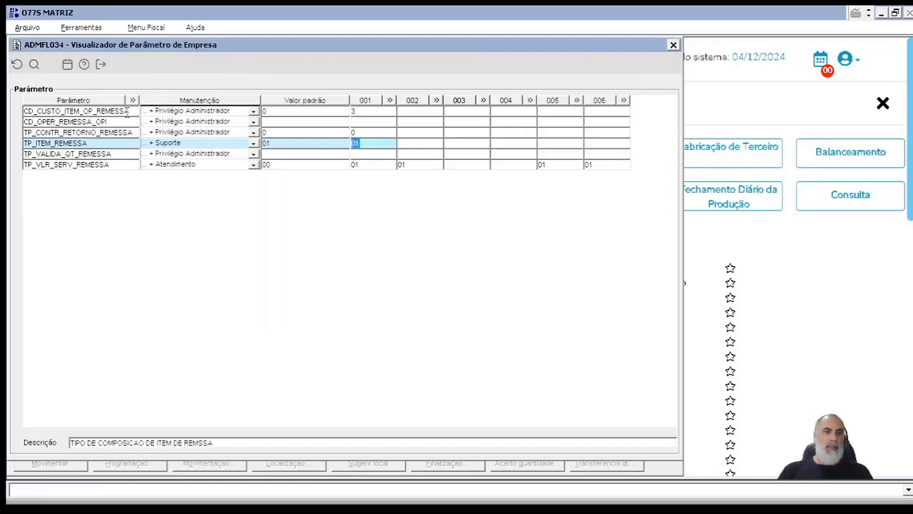
# Examine company 001's details for the parameter CD_CUSTO_ITEM_OP_REMESSA and return to the parameter list.
pyautogui.click(127, 112)
pyautogui.doubleClick(367, 113)
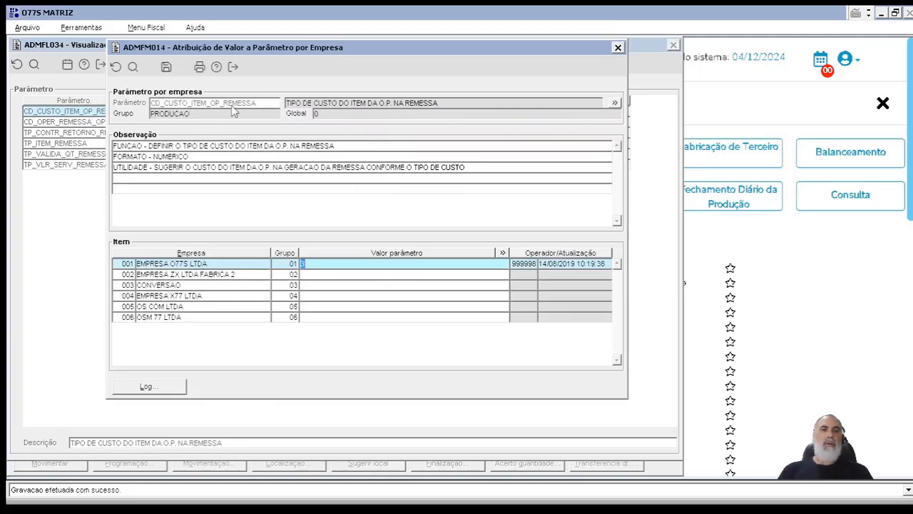
pyautogui.click(336, 274)
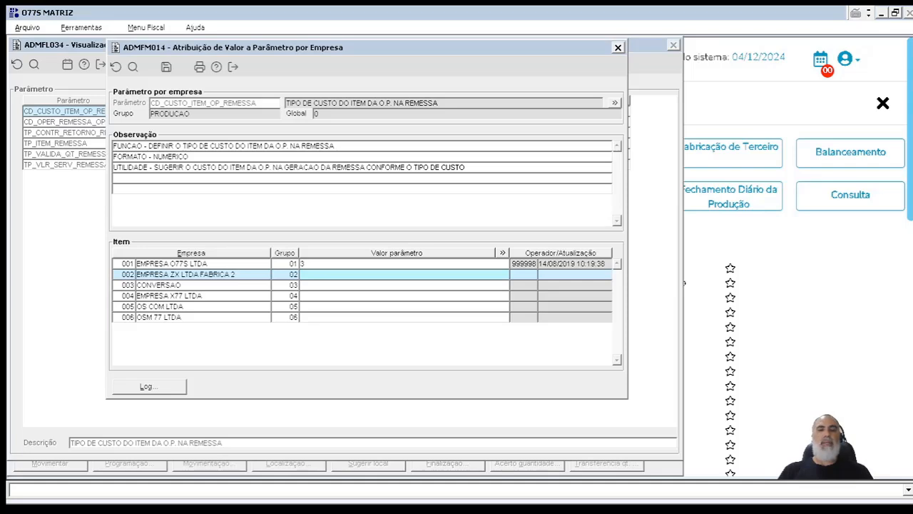
pyautogui.click(233, 66)
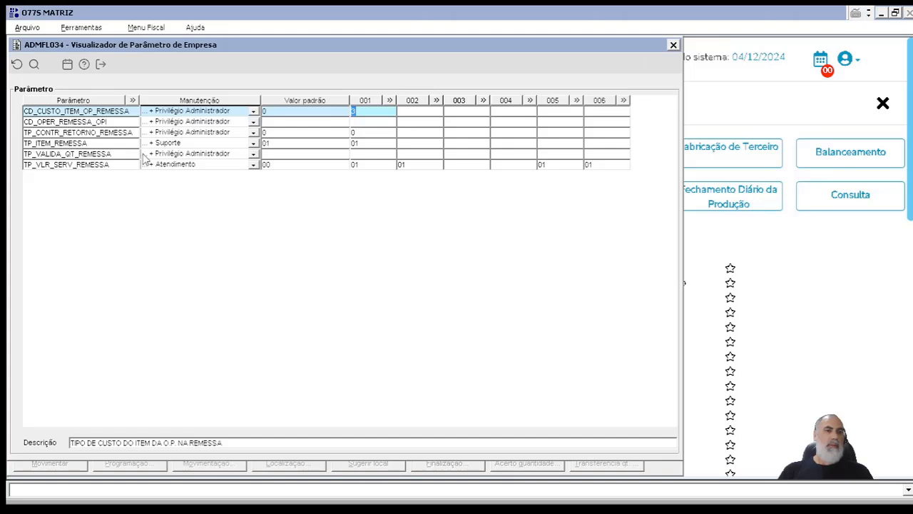
# Return to the order movement and execute and confirm moving production order 486 from INTERNO REQUISITAR to EXTERNO COSTURA.
pyautogui.press('Escape')
pyautogui.click(298, 162)
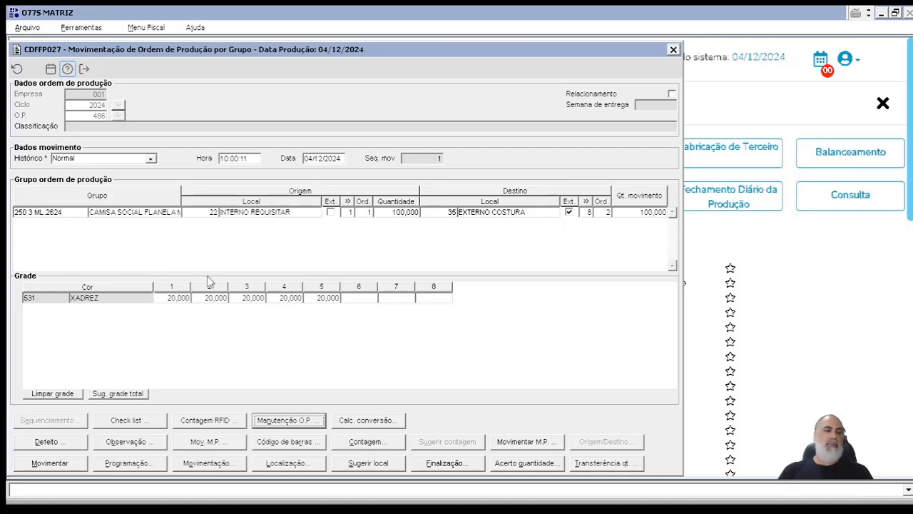
pyautogui.click(64, 463)
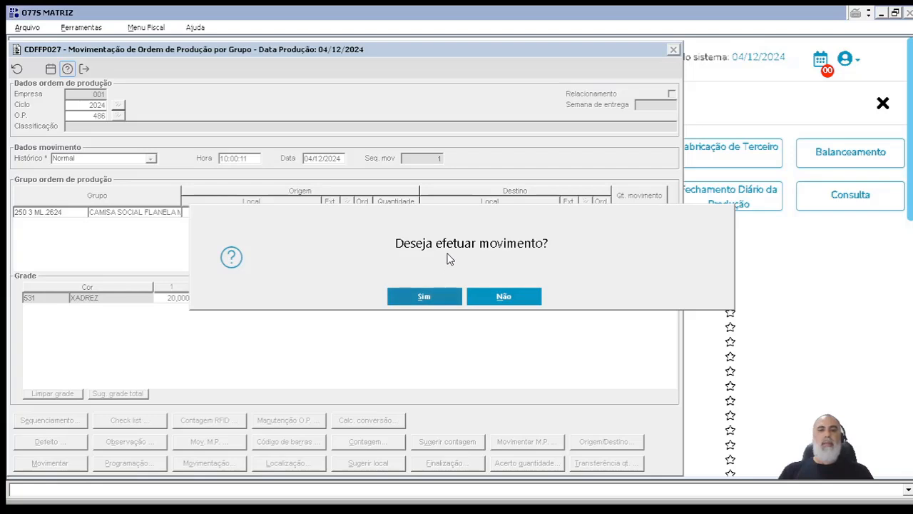
pyautogui.click(426, 297)
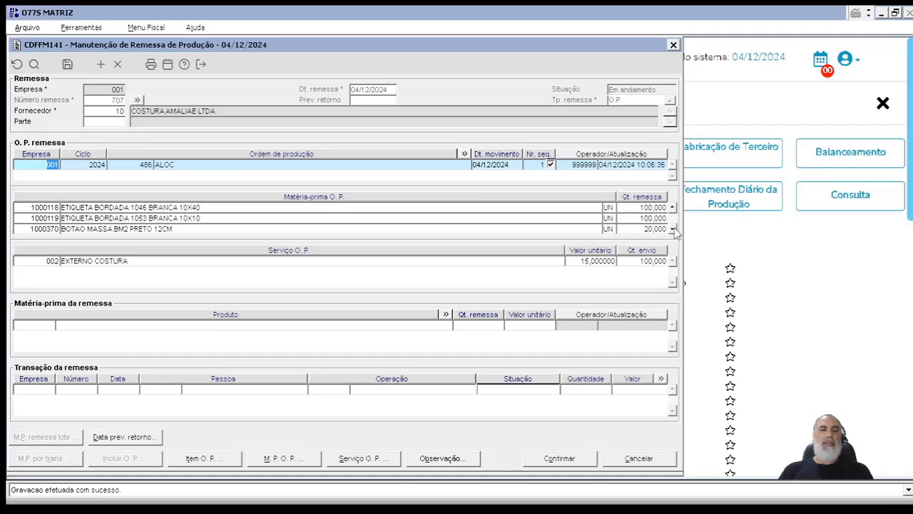
# Look through the production order's raw material list in the shipment back to its first product.
pyautogui.click(674, 207)
pyautogui.click(673, 207)
pyautogui.click(674, 206)
pyautogui.click(674, 207)
pyautogui.click(674, 207)
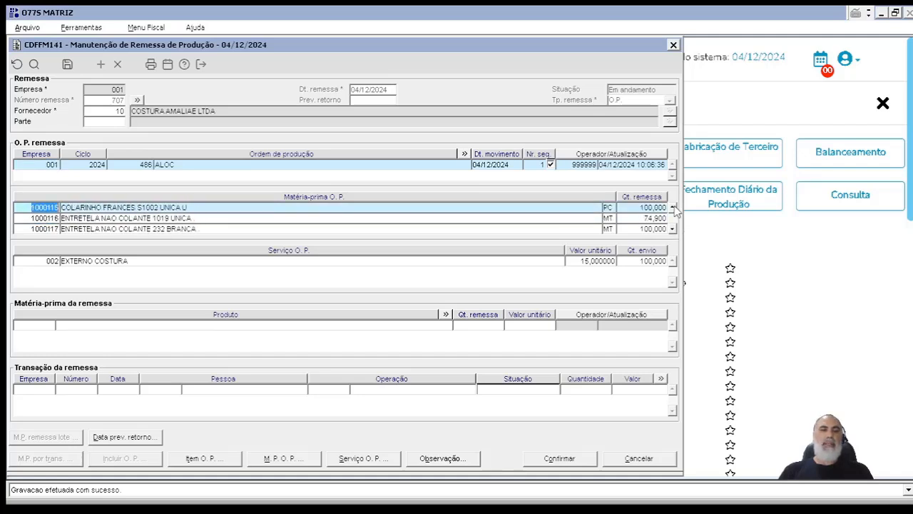
pyautogui.click(673, 207)
pyautogui.click(674, 207)
pyautogui.click(674, 207)
pyautogui.click(674, 207)
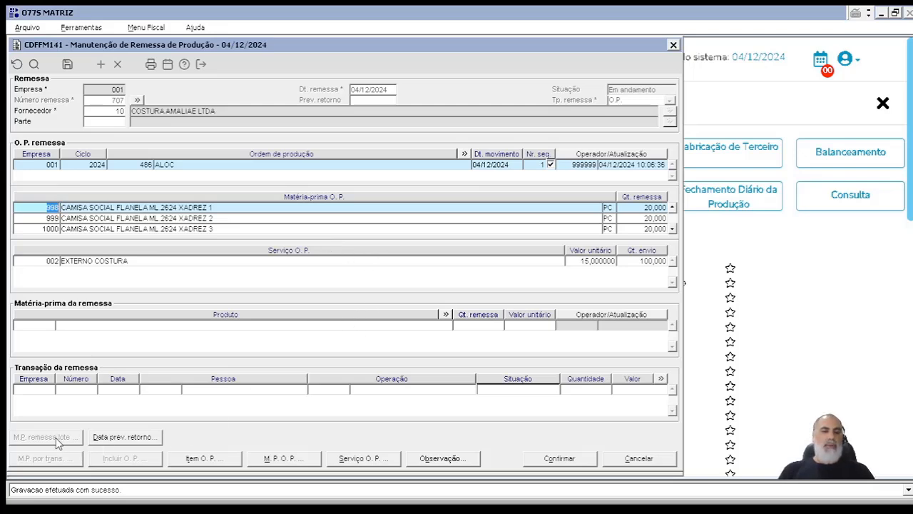
# Set the shipment's expected return date to 12/12/2024.
pyautogui.click(146, 437)
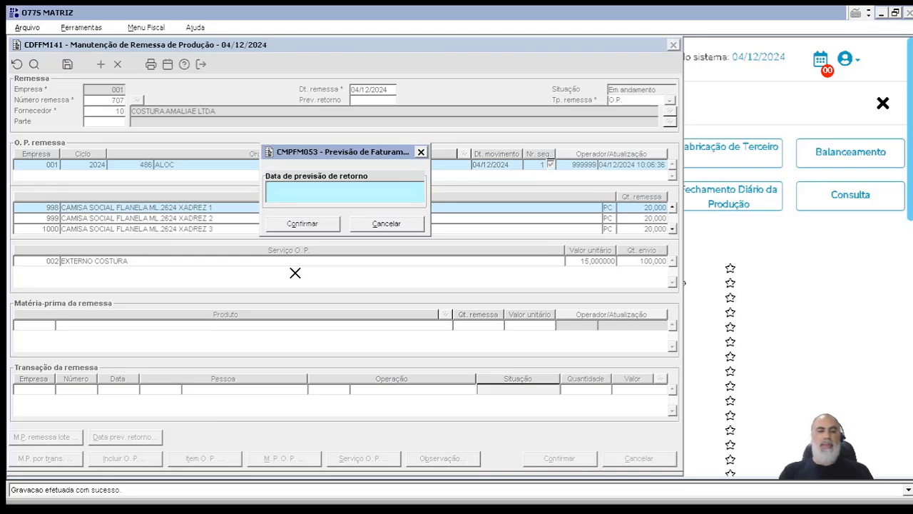
pyautogui.write('12122024')
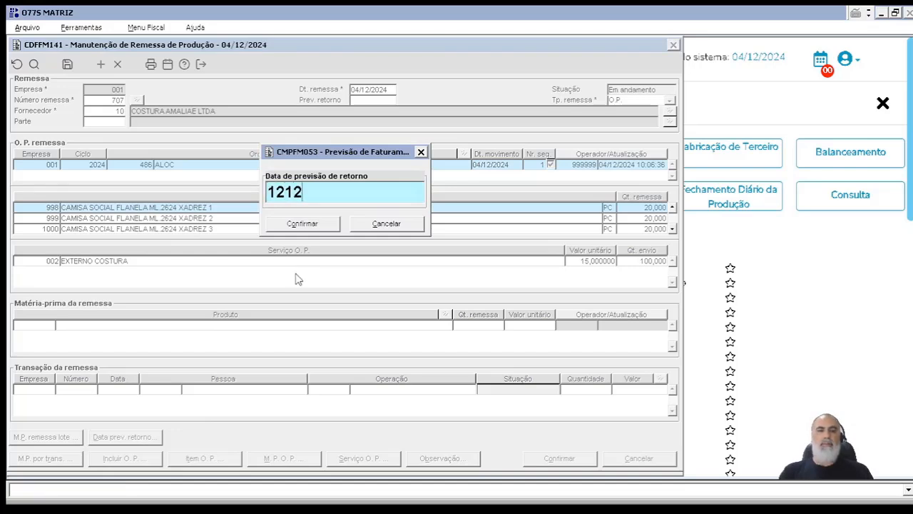
pyautogui.press('Tab')
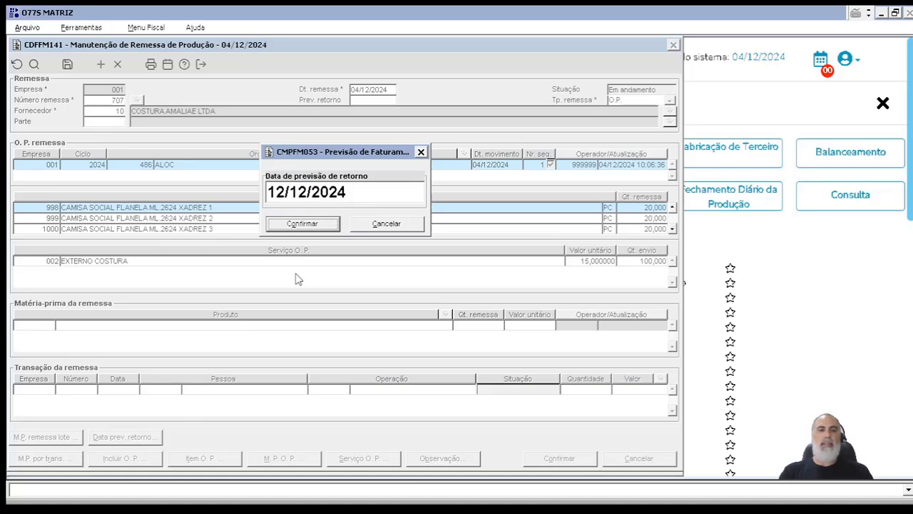
pyautogui.click(304, 224)
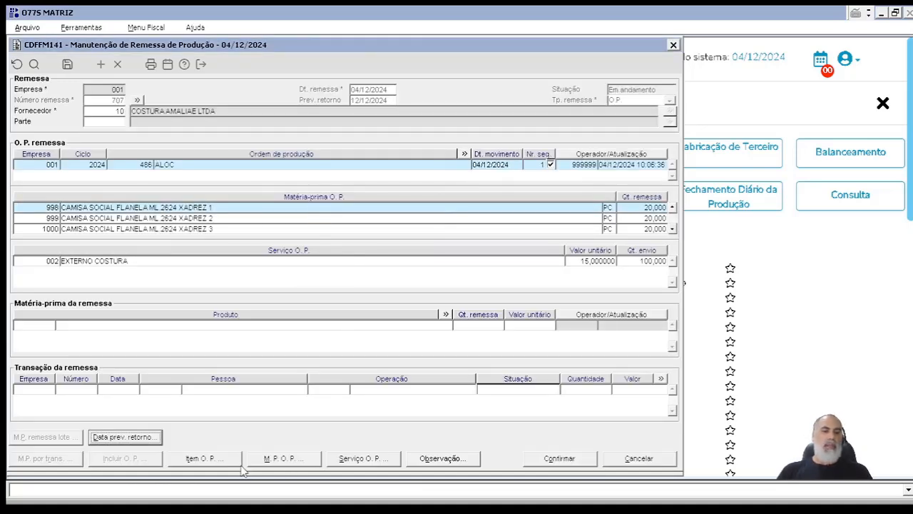
# Examine the shipment's item grid by size for colour XADREZ and return to the shipment.
pyautogui.click(218, 460)
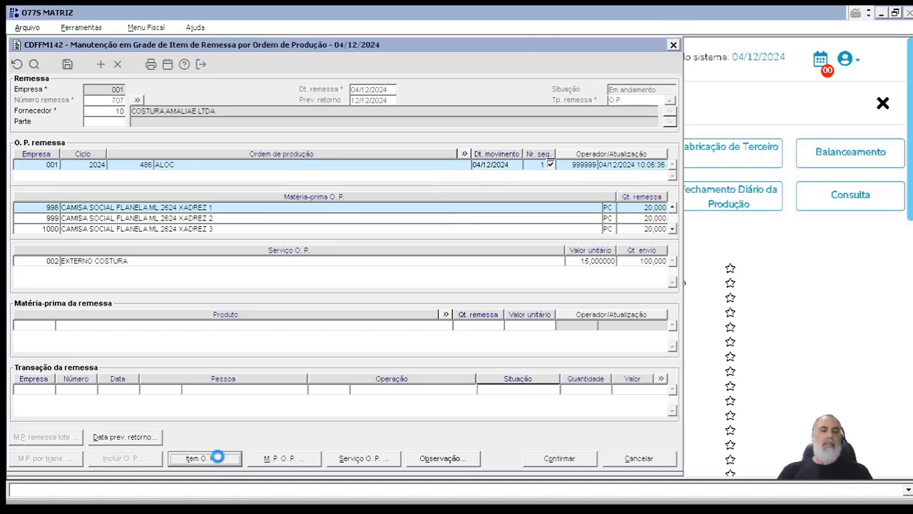
pyautogui.click(236, 250)
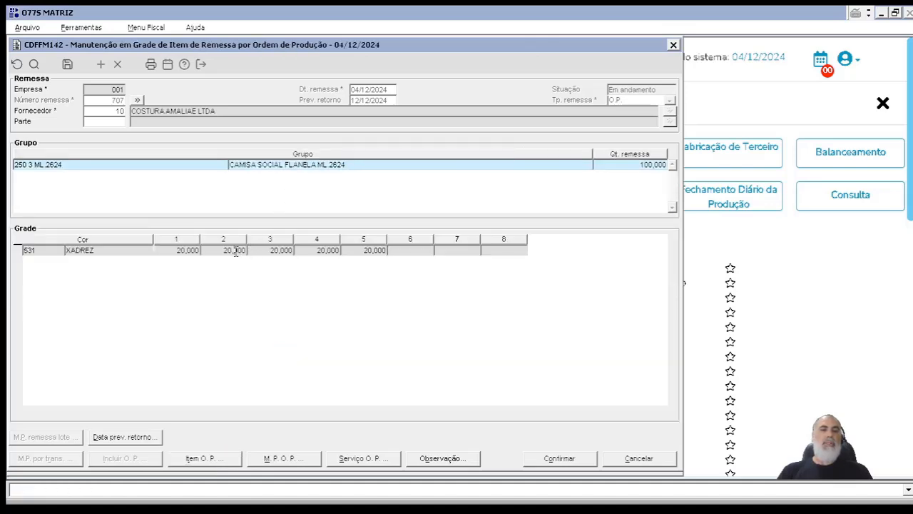
pyautogui.click(281, 250)
pyautogui.click(339, 250)
pyautogui.click(201, 65)
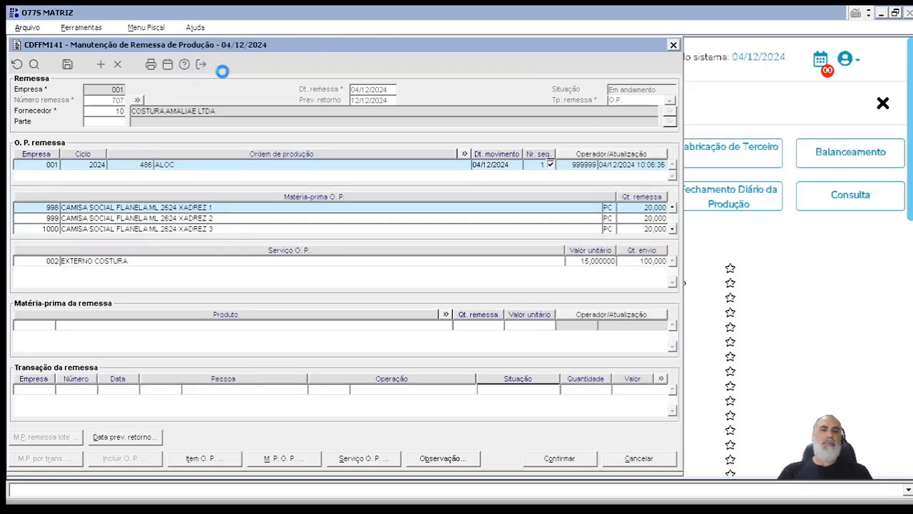
# Open the shipment's raw materials for the production order and review the shirt and material lines.
pyautogui.click(300, 460)
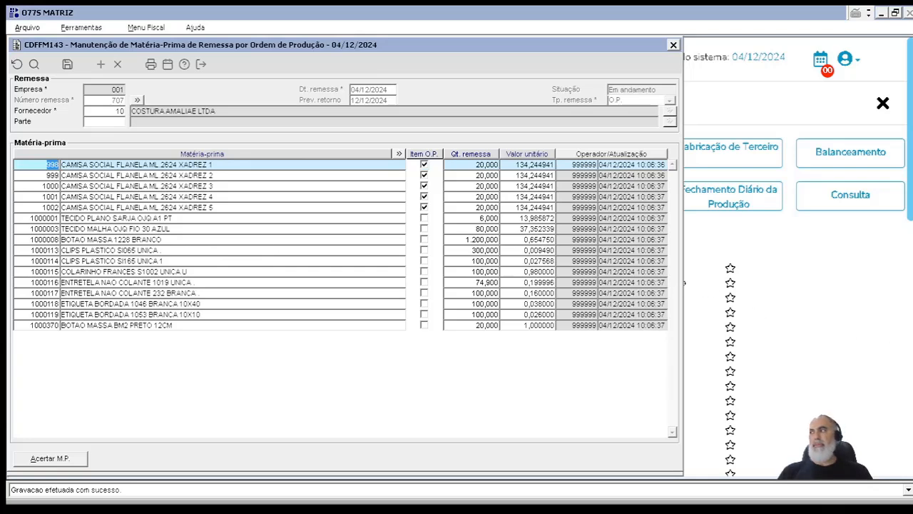
pyautogui.hotkey('alt', 'Tab')
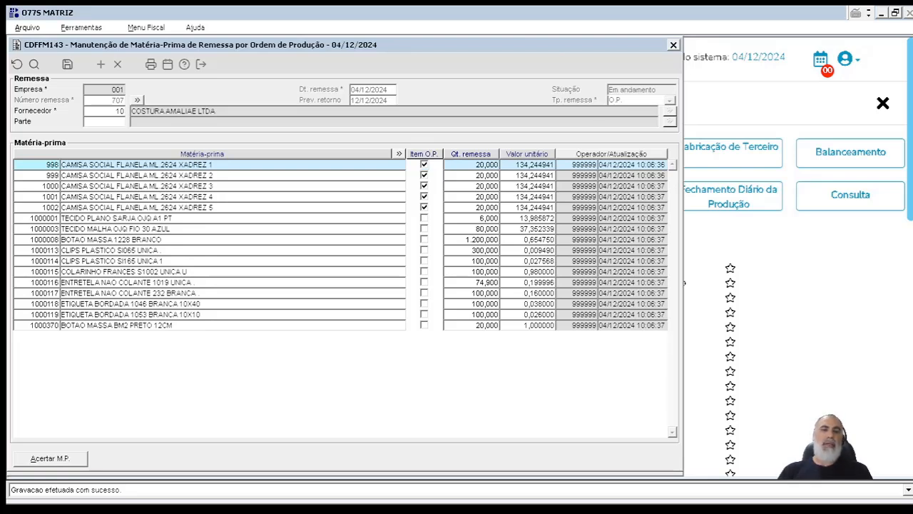
pyautogui.click(335, 176)
pyautogui.click(339, 189)
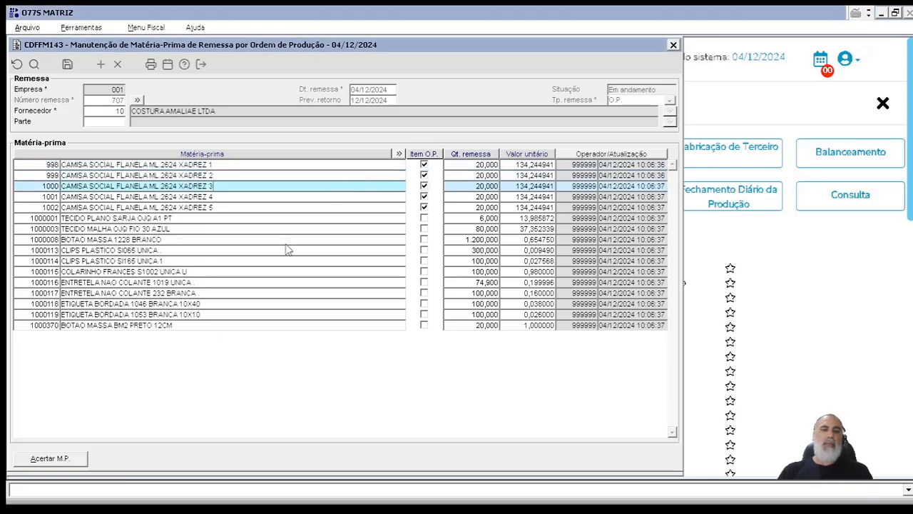
pyautogui.click(284, 227)
pyautogui.click(291, 261)
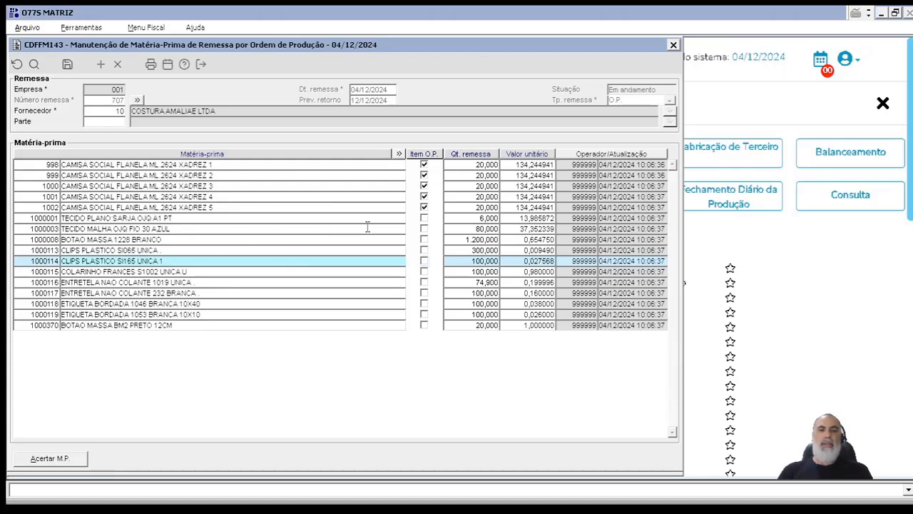
# Review the shipped quantity of each raw material line, from the TECIDO PLANO SARJA fabric to the BOTAO MASSA BM2 button.
pyautogui.click(475, 218)
pyautogui.click(472, 228)
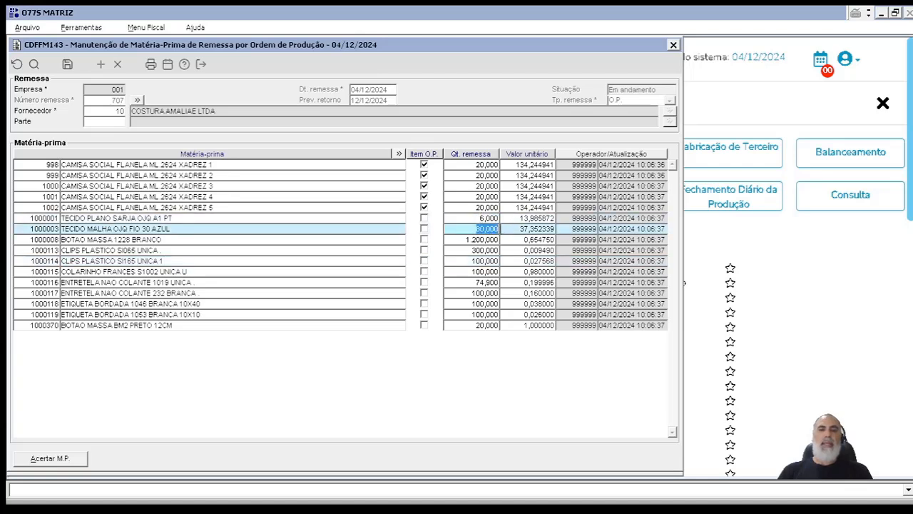
pyautogui.click(473, 240)
pyautogui.click(480, 250)
pyautogui.click(471, 271)
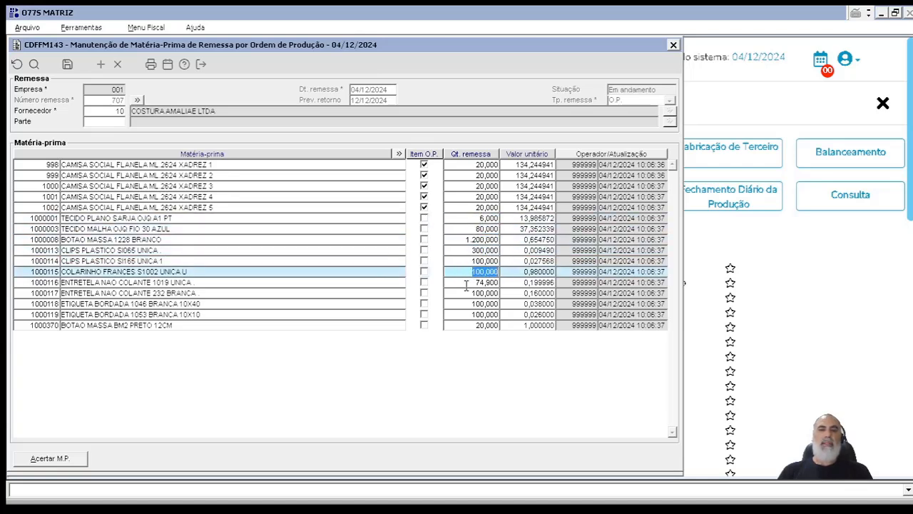
pyautogui.click(468, 283)
pyautogui.click(470, 293)
pyautogui.click(477, 303)
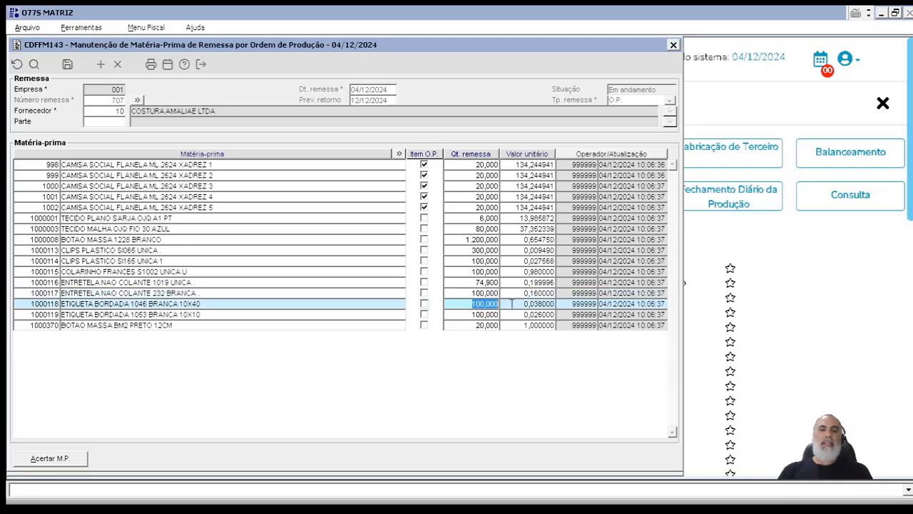
pyautogui.click(473, 314)
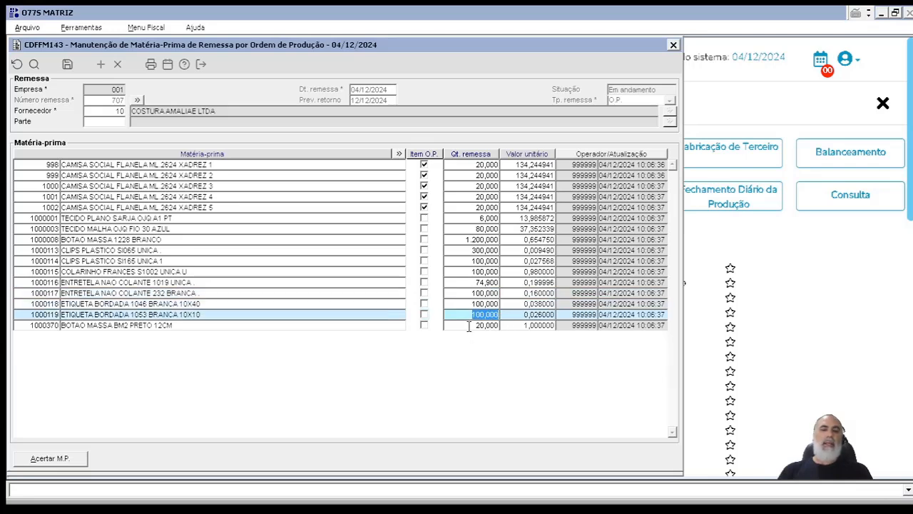
pyautogui.click(471, 326)
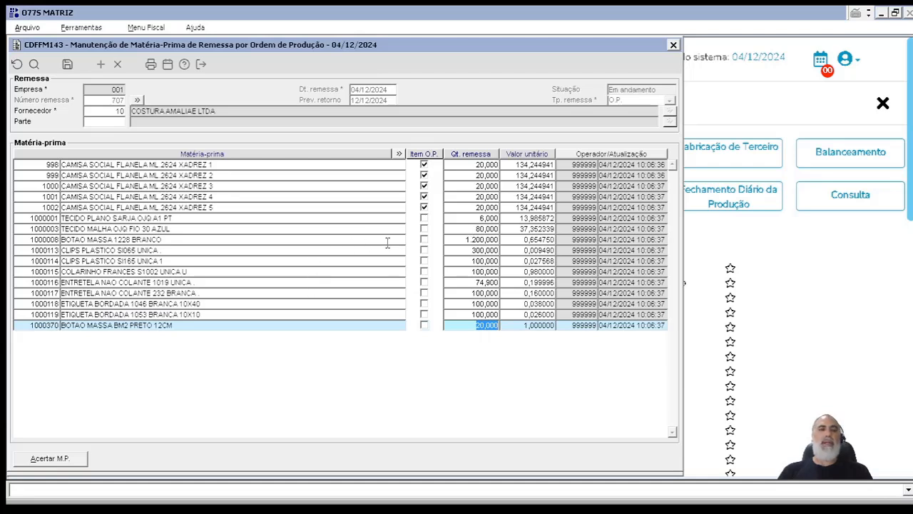
pyautogui.click(478, 218)
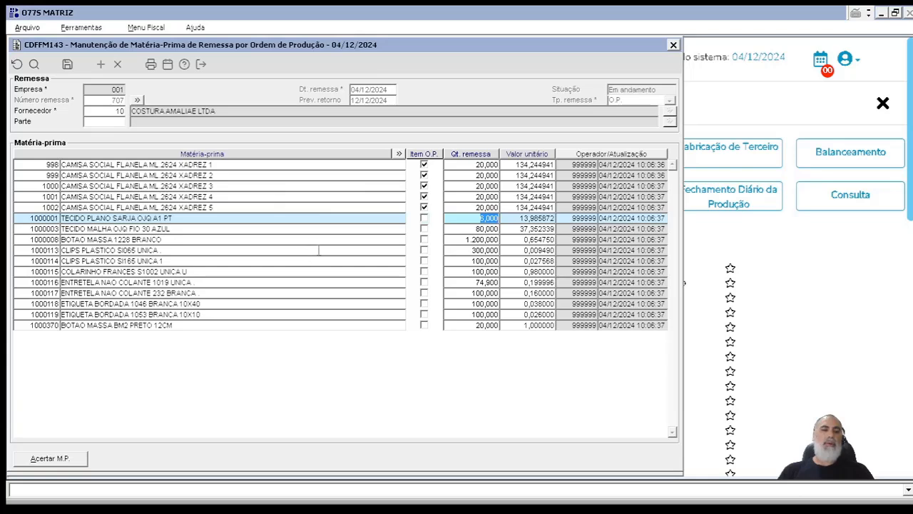
# Adjust the order's raw materials with item type Somente M.P. baixada and save the list, returning to the shipment.
pyautogui.click(65, 462)
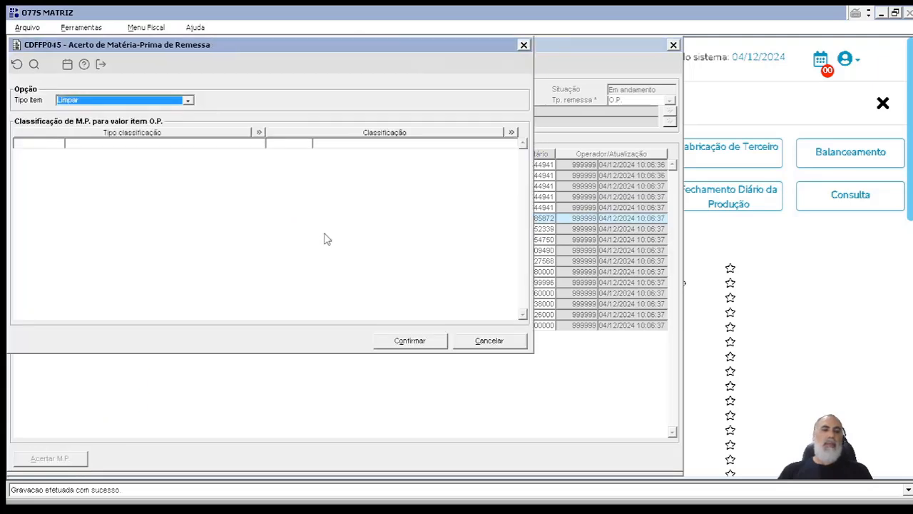
pyautogui.moveTo(317, 51); pyautogui.dragTo(450, 59)
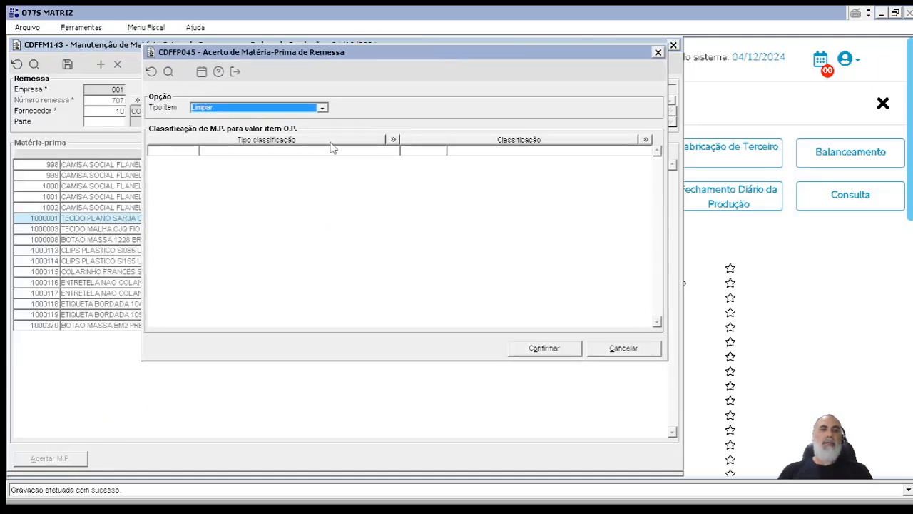
pyautogui.click(207, 109)
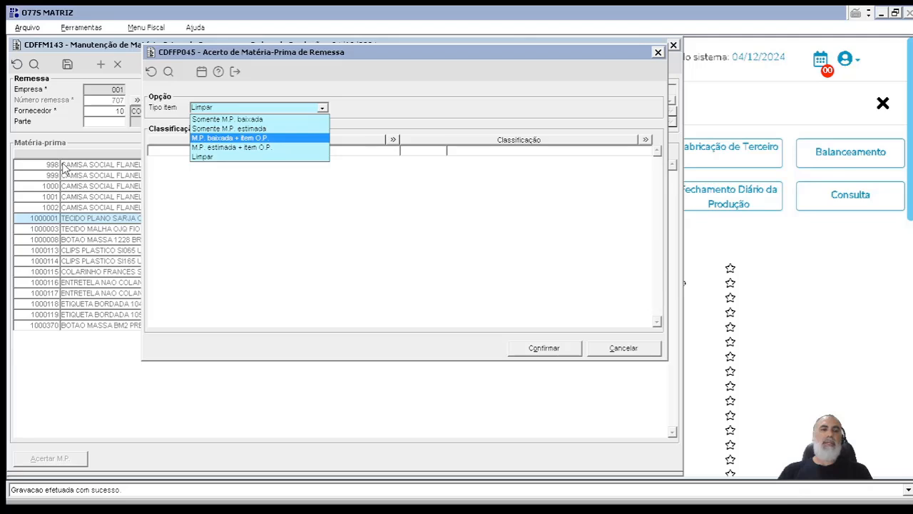
pyautogui.click(240, 120)
pyautogui.moveTo(347, 50); pyautogui.dragTo(466, 47)
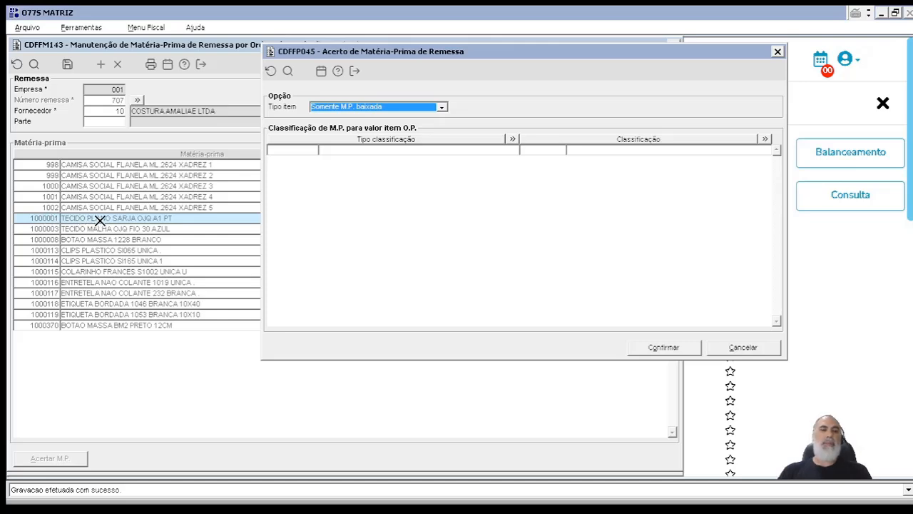
pyautogui.click(676, 350)
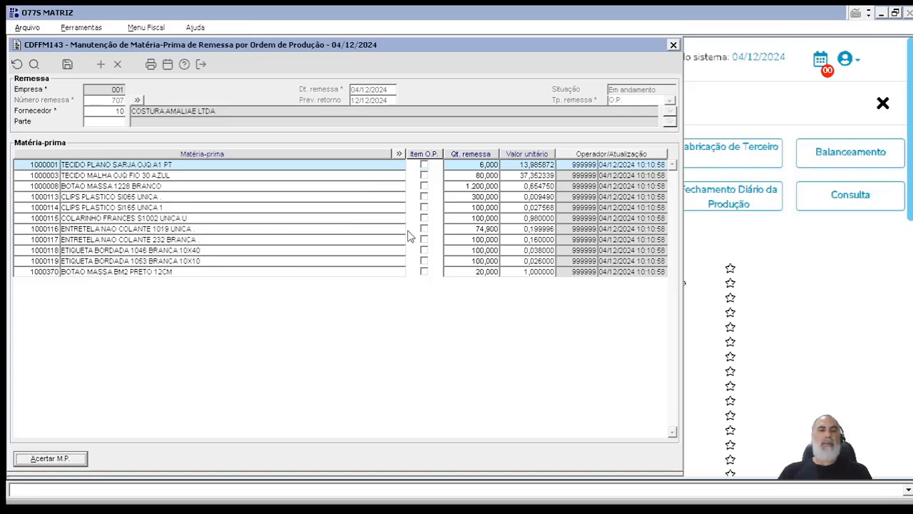
pyautogui.click(67, 64)
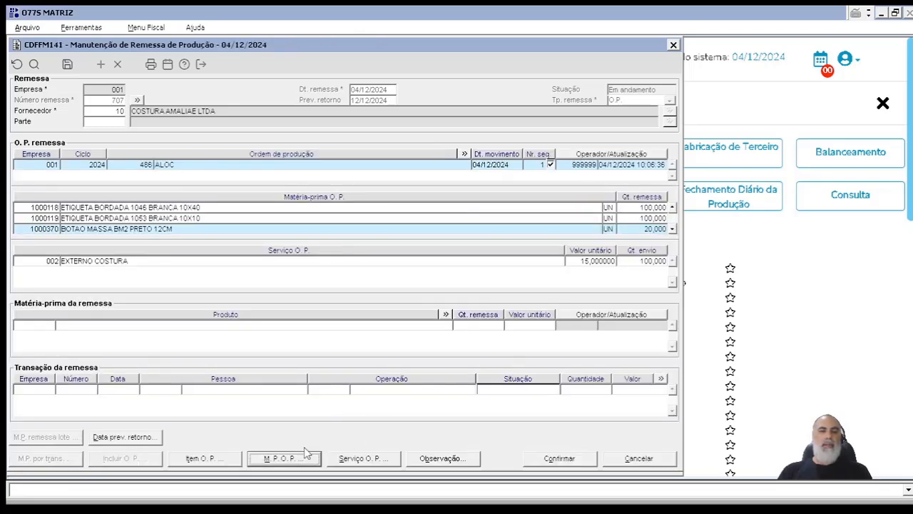
# Reopen the production order's raw materials from the shipment and adjust them with item type Somente M.P. estimada.
pyautogui.click(300, 456)
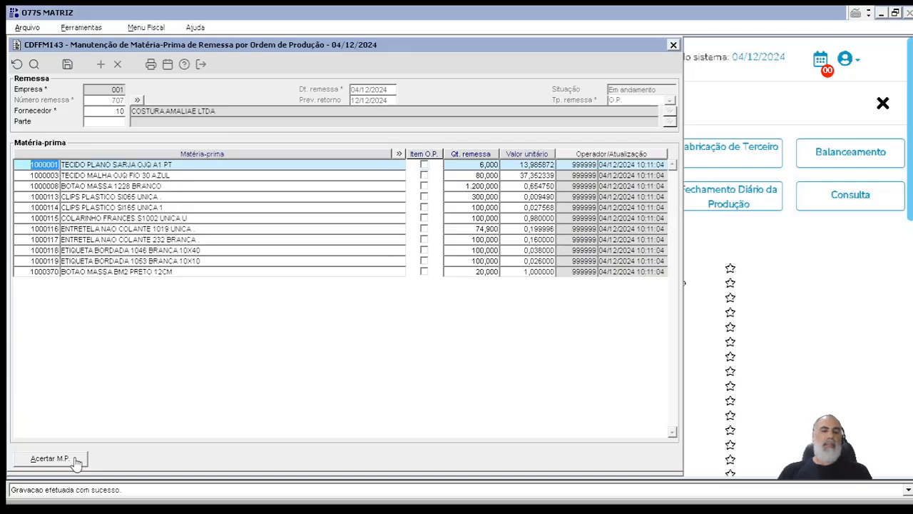
pyautogui.click(76, 460)
pyautogui.click(393, 109)
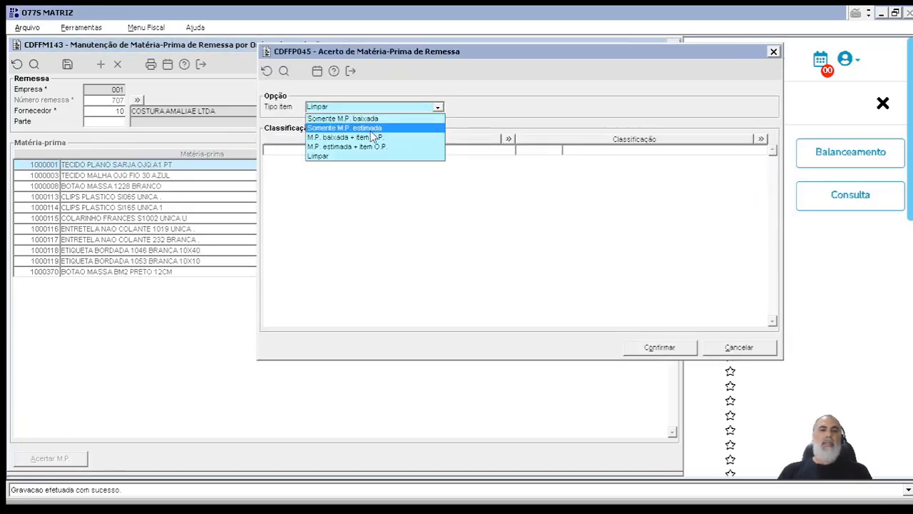
pyautogui.click(373, 128)
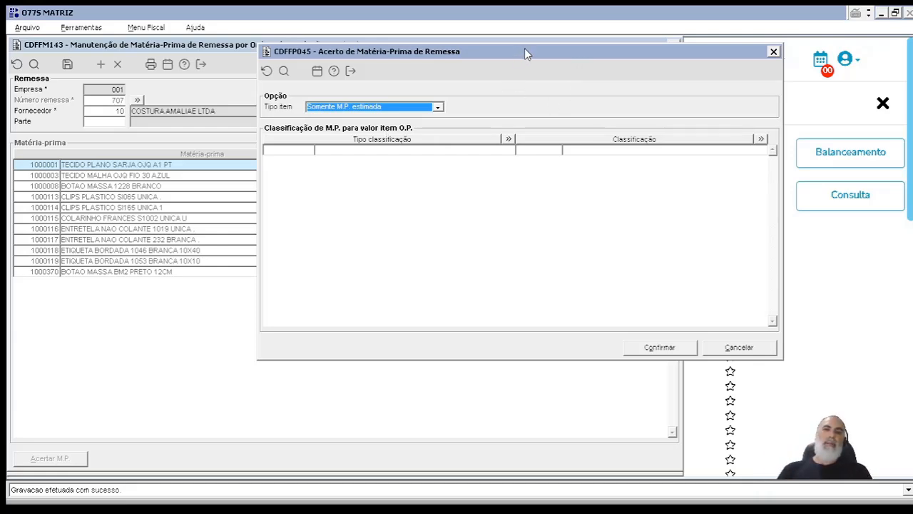
pyautogui.moveTo(525, 49); pyautogui.dragTo(518, 182)
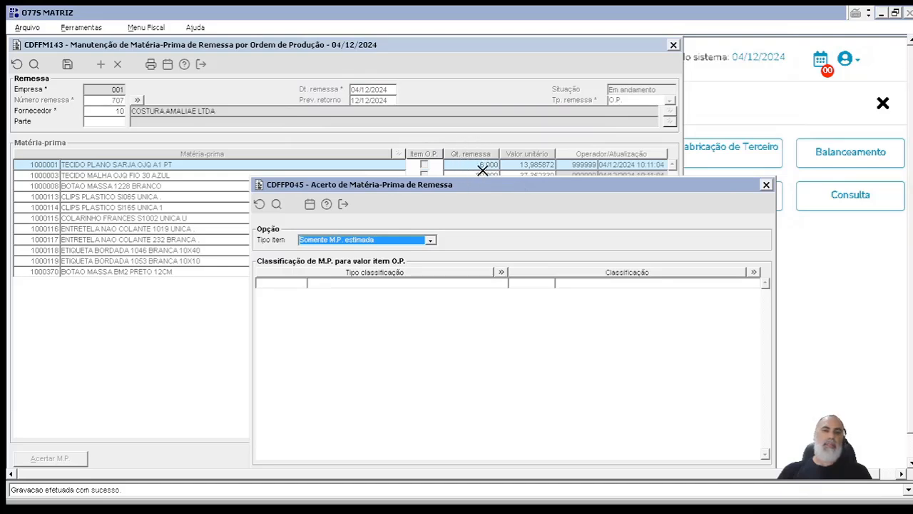
pyautogui.moveTo(497, 183); pyautogui.dragTo(514, 83)
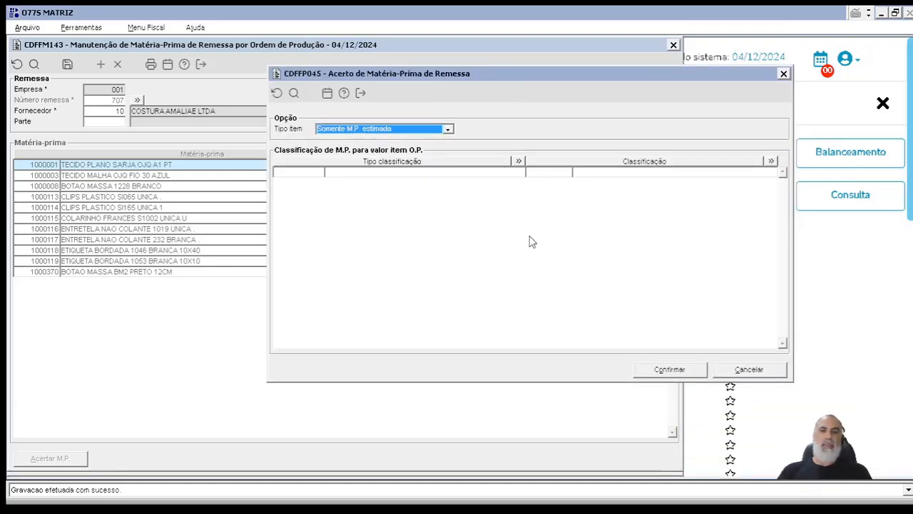
pyautogui.click(671, 369)
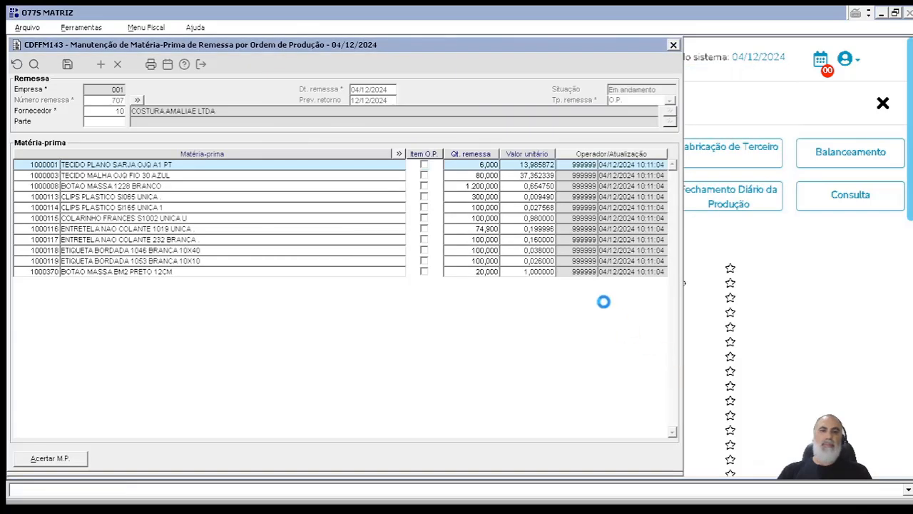
# Check the shipped quantities of the first fabric and button lines, and save the estimated material list.
pyautogui.click(469, 164)
pyautogui.click(465, 185)
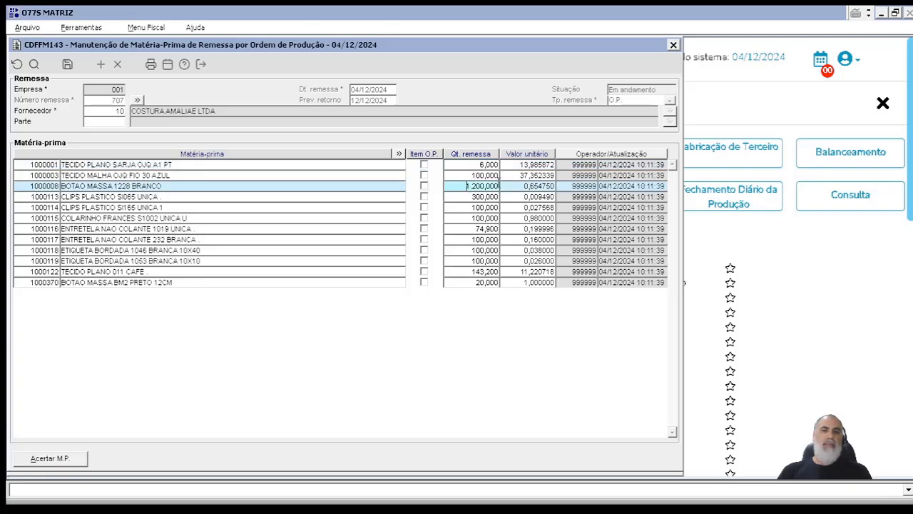
pyautogui.click(469, 175)
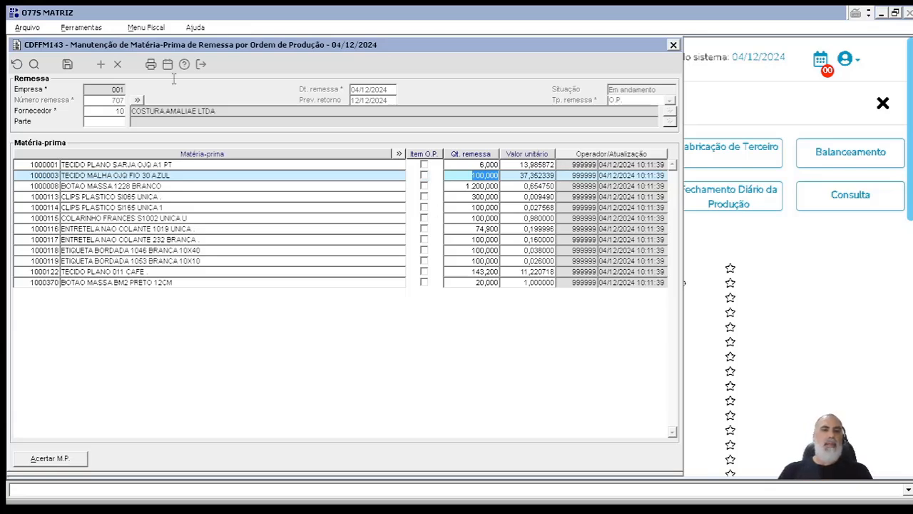
pyautogui.click(67, 65)
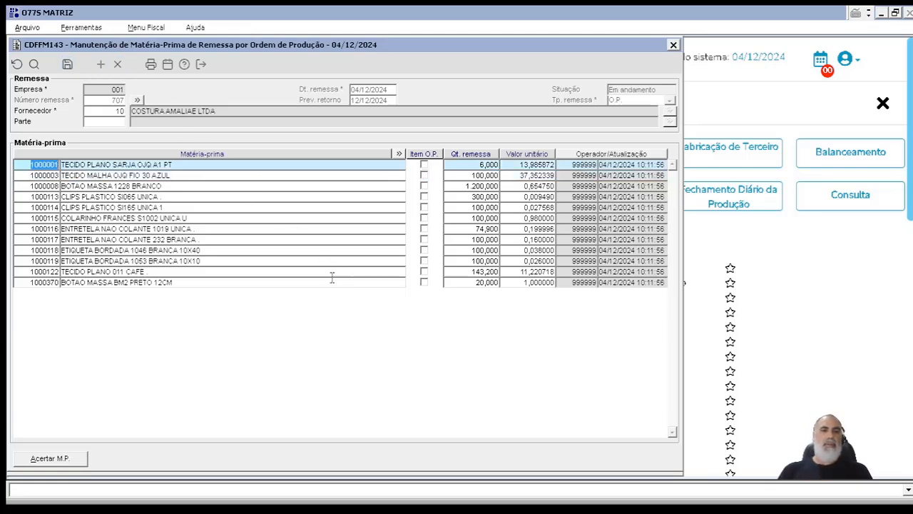
# Adjust the shipment's raw materials with item type M.P. baixada + item O.P. and save the list.
pyautogui.click(82, 458)
pyautogui.click(418, 110)
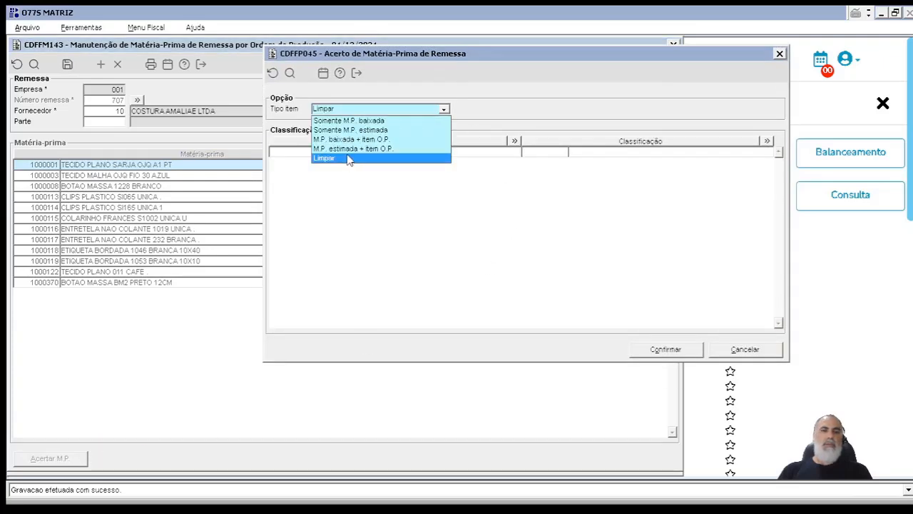
pyautogui.click(352, 140)
pyautogui.click(665, 349)
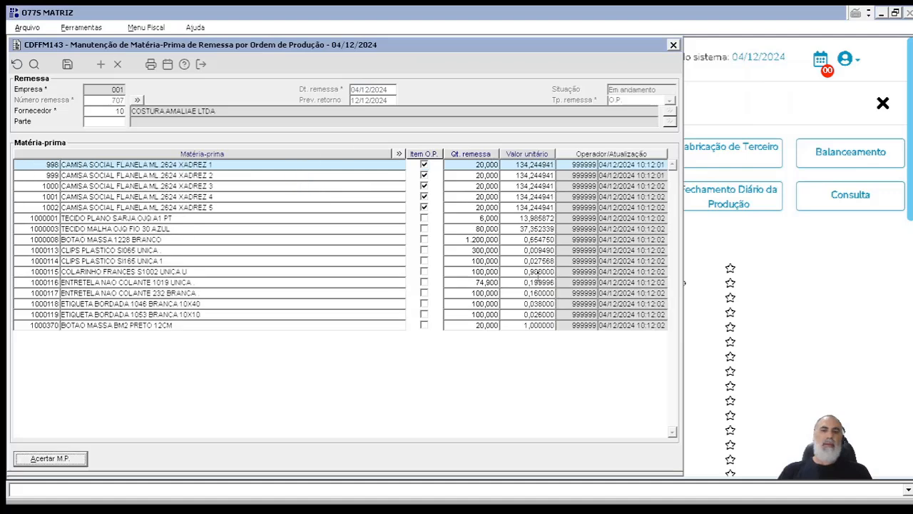
pyautogui.click(67, 64)
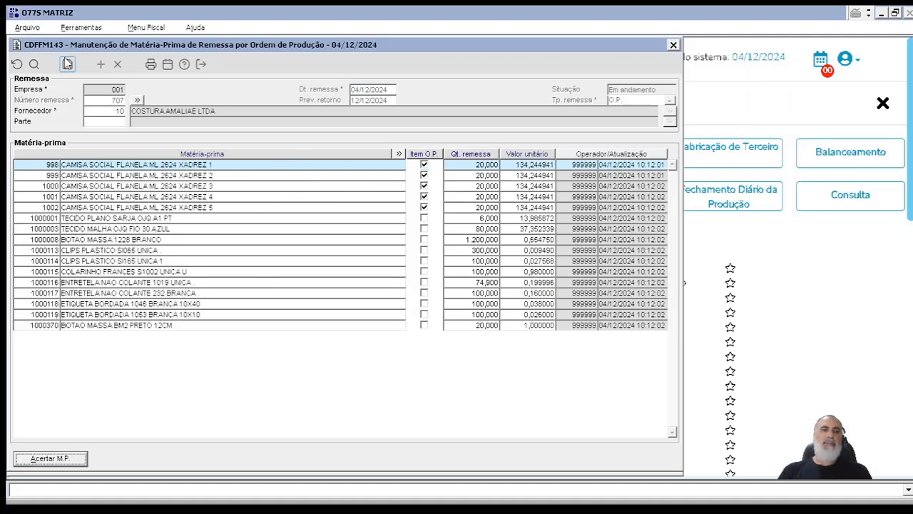
# Adjust the shipment's raw materials with item type M.P. estimada + item O.P. and save the list.
pyautogui.click(84, 455)
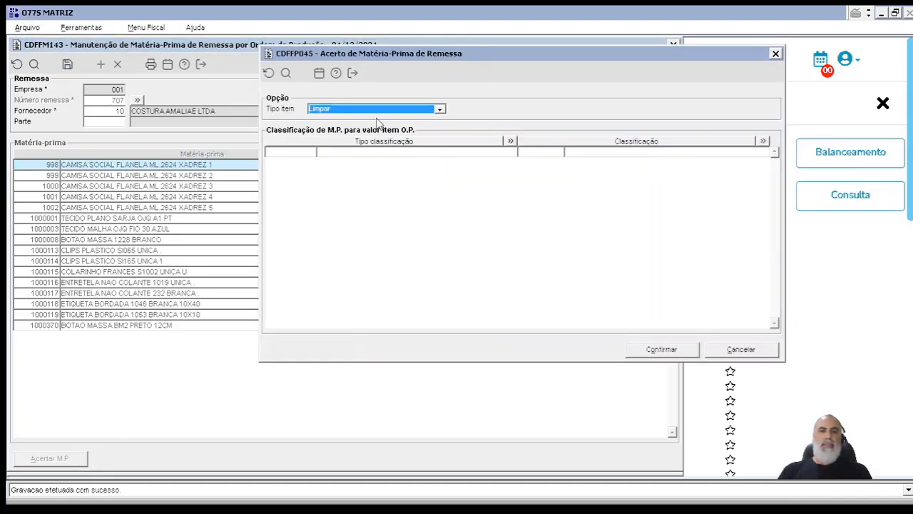
pyautogui.click(378, 111)
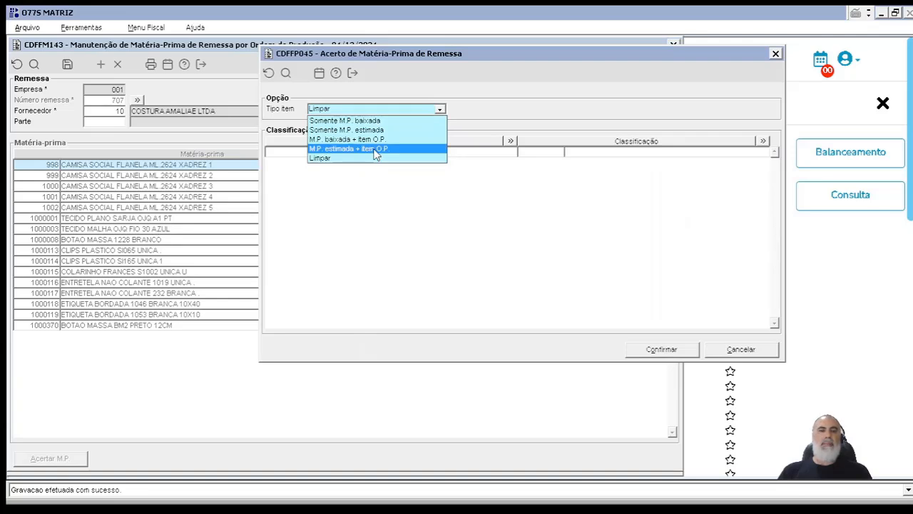
pyautogui.click(375, 149)
pyautogui.click(661, 349)
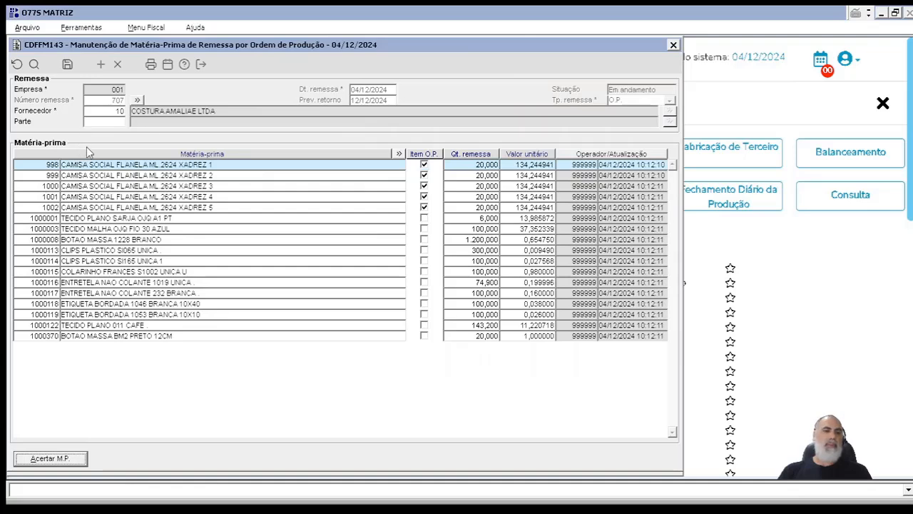
pyautogui.click(67, 64)
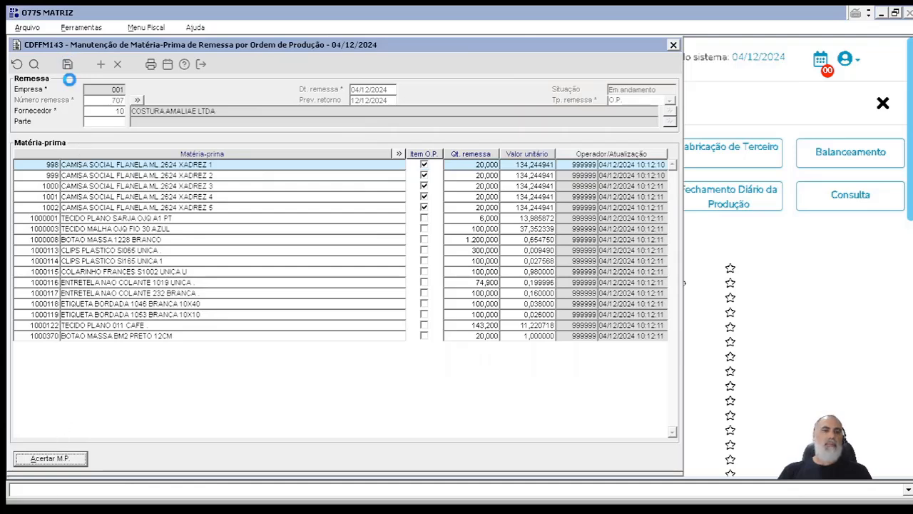
# Empty the shipment's raw material list with the Limpar option and return to the shipment.
pyautogui.click(67, 459)
pyautogui.click(359, 111)
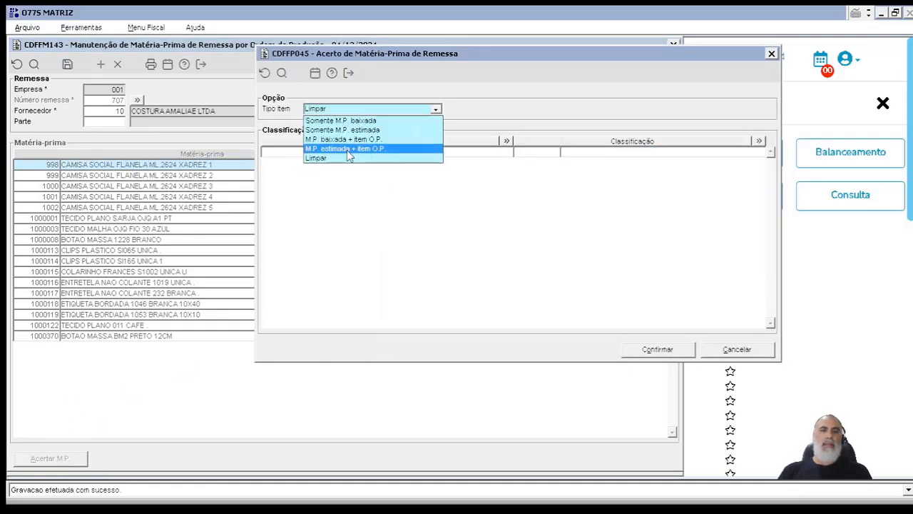
pyautogui.click(348, 158)
pyautogui.click(646, 350)
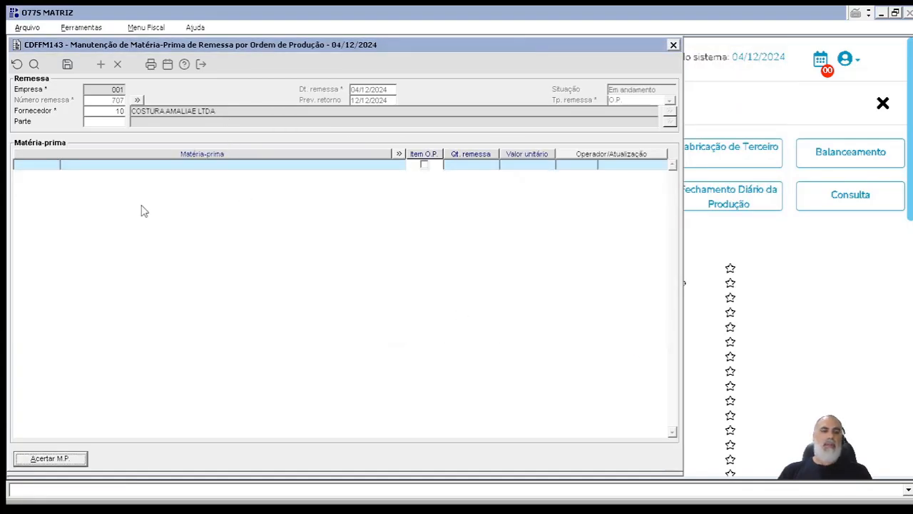
pyautogui.press('Escape')
pyautogui.click(438, 298)
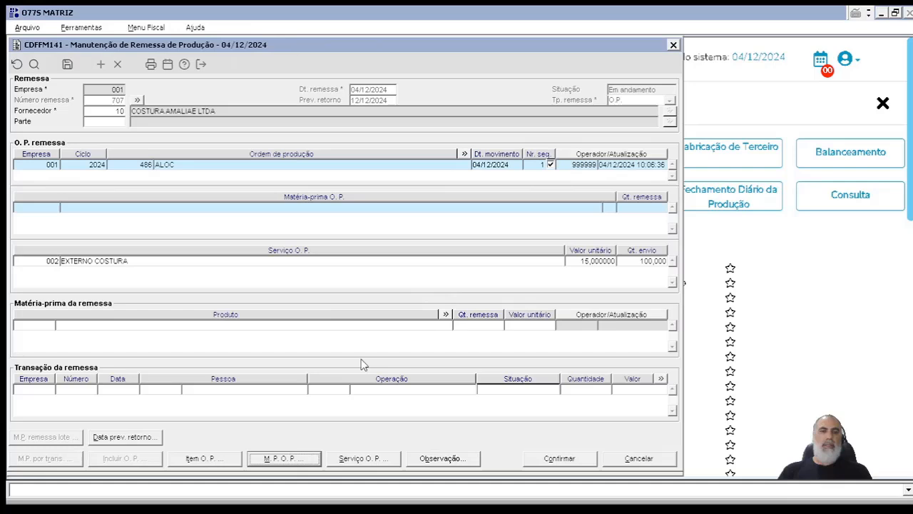
# Reopen the order's emptied raw material list and refill it with item type M.P. baixada + item O.P.
pyautogui.click(287, 459)
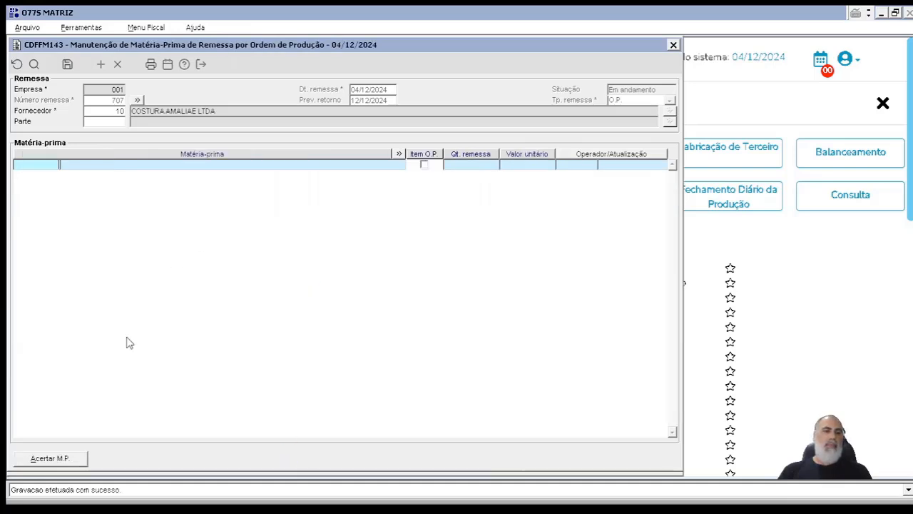
pyautogui.click(71, 457)
pyautogui.click(355, 111)
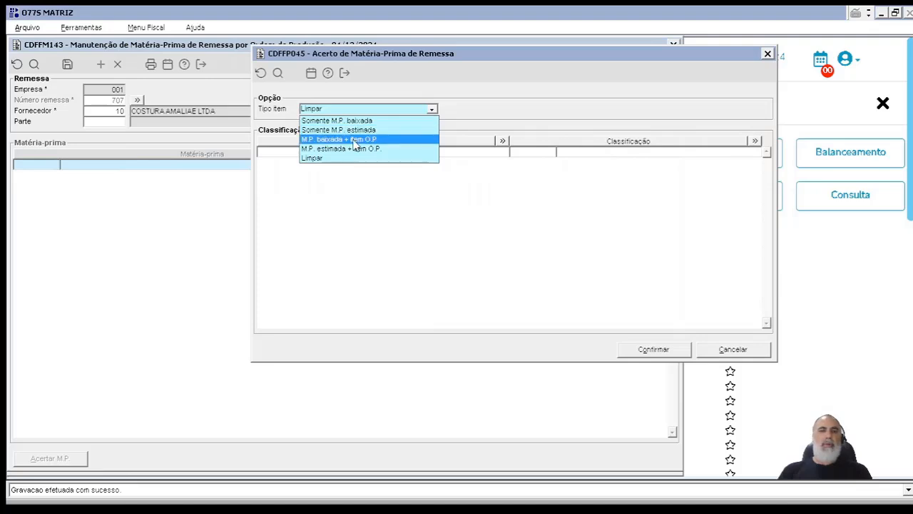
pyautogui.click(354, 142)
pyautogui.click(654, 349)
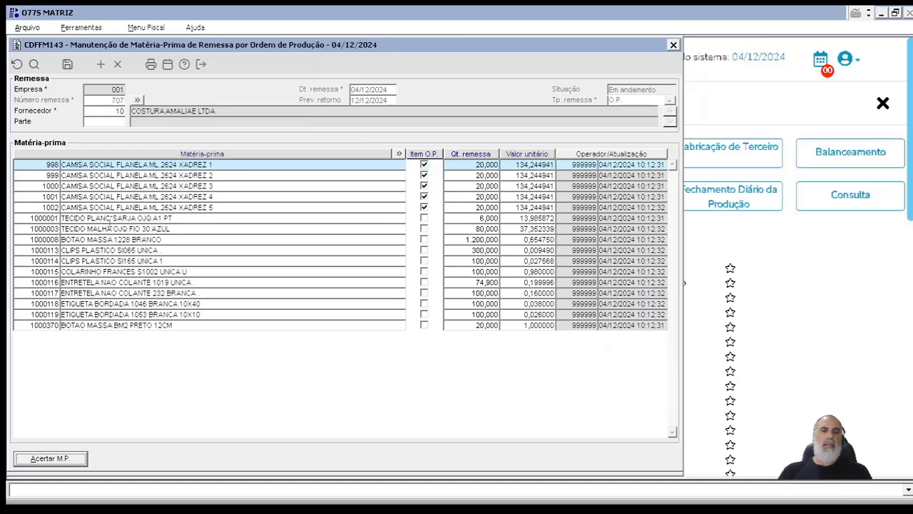
pyautogui.click(52, 325)
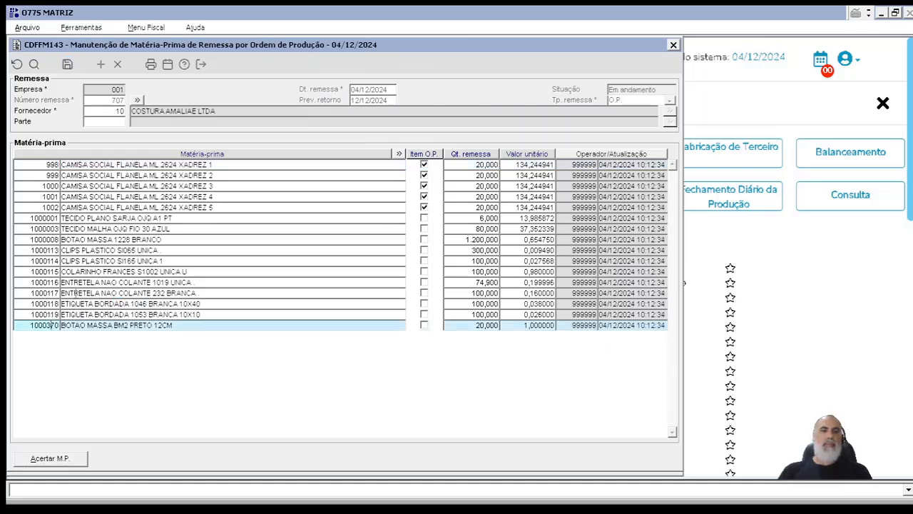
# Add a raw material row to the shipment, searching products for *ZIPER * and picking ZIPER INVISIVEL ZI1 BRANCA 2.
pyautogui.click(100, 64)
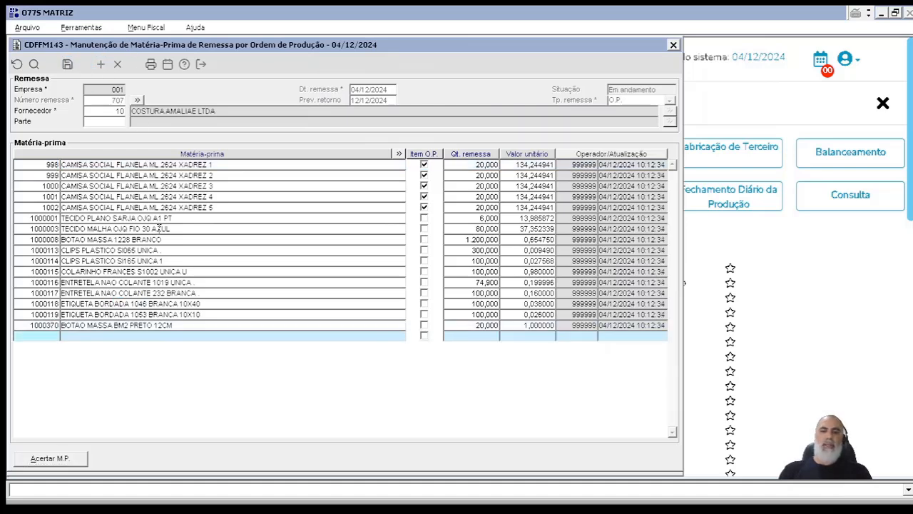
pyautogui.press('F12')
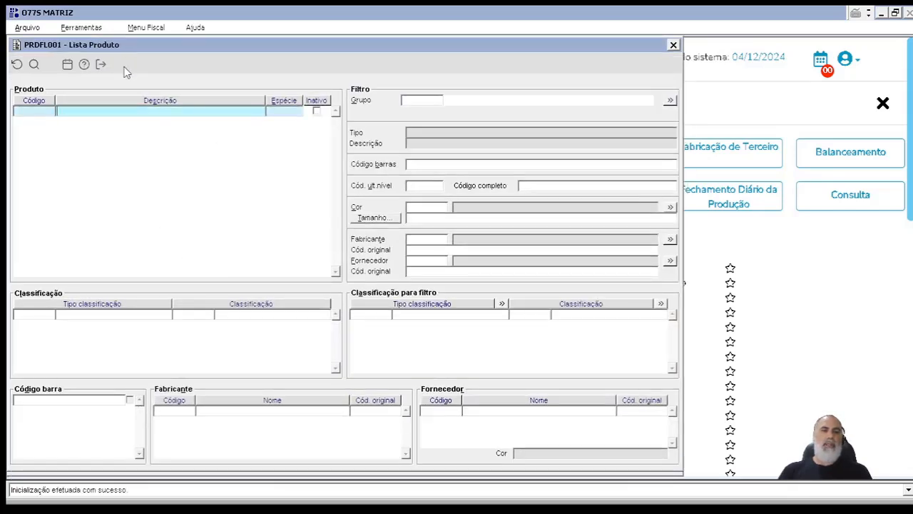
pyautogui.moveTo(133, 47); pyautogui.dragTo(297, 65)
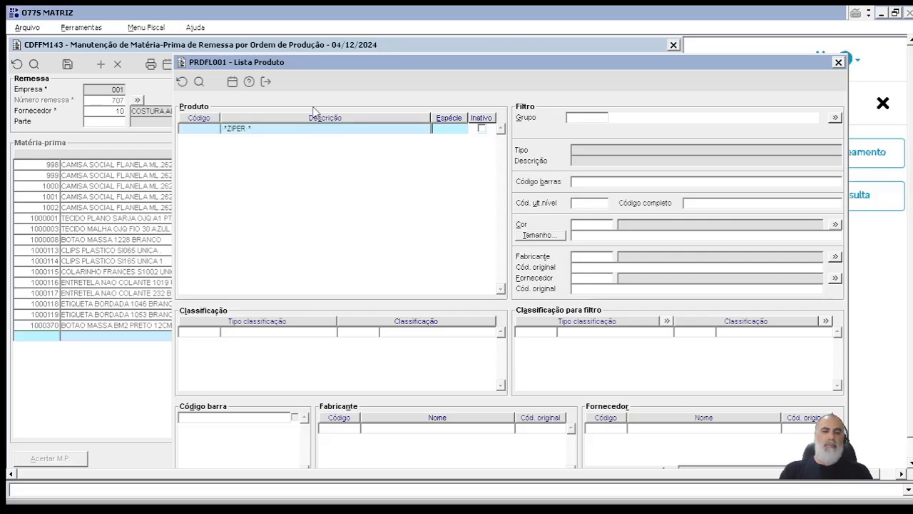
pyautogui.press('Return')
pyautogui.press('Return')
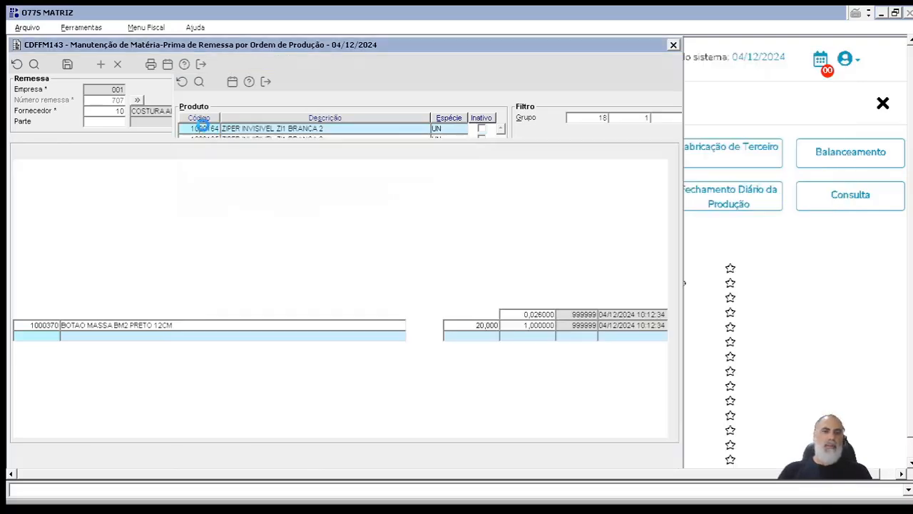
# Set the zipper's shipment quantity to 1 and its unit value to 1, and save the raw material list.
pyautogui.click(469, 334)
pyautogui.write('1')
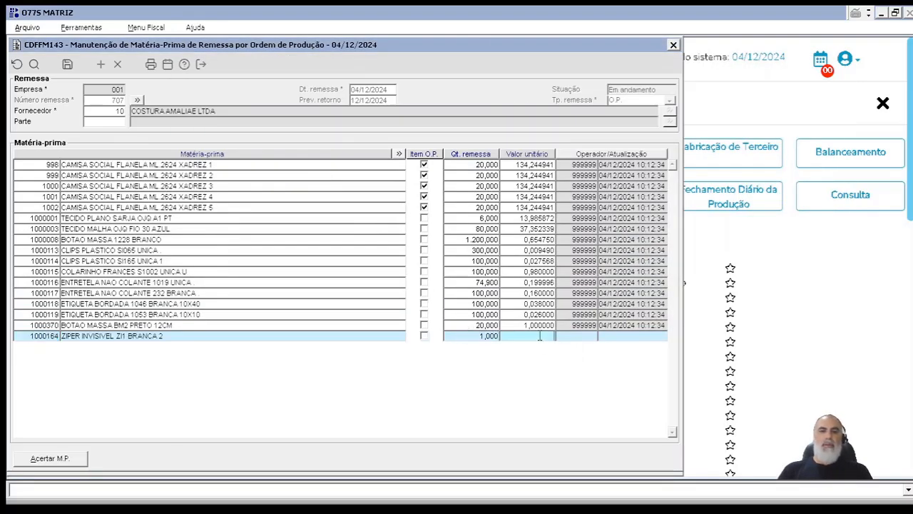
pyautogui.press('Return')
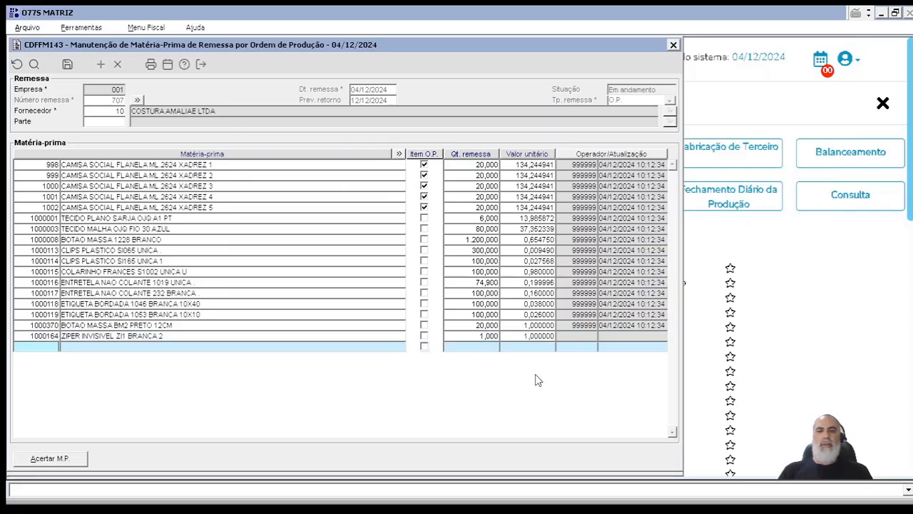
pyautogui.click(67, 64)
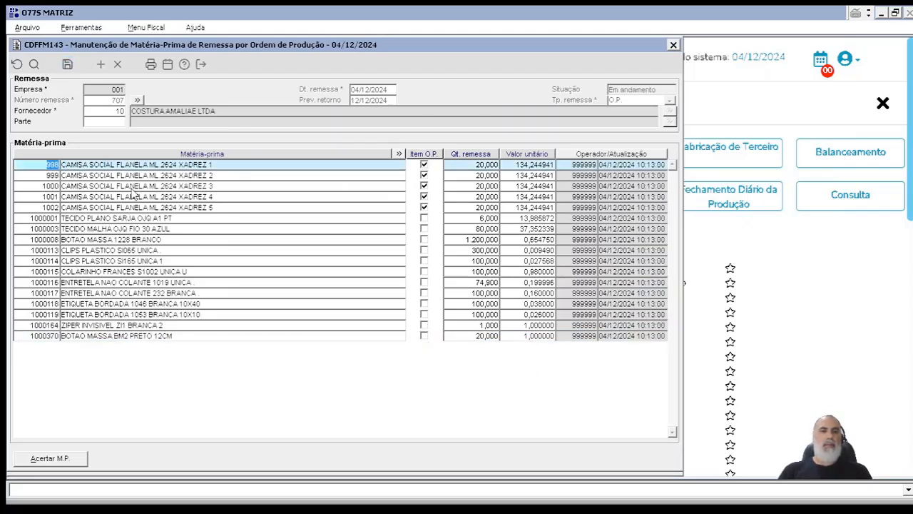
# Remove the ZIPER INVISIVEL ZI1 BRANCA 2 item from the shipment's raw materials and save the list.
pyautogui.click(117, 336)
pyautogui.click(156, 325)
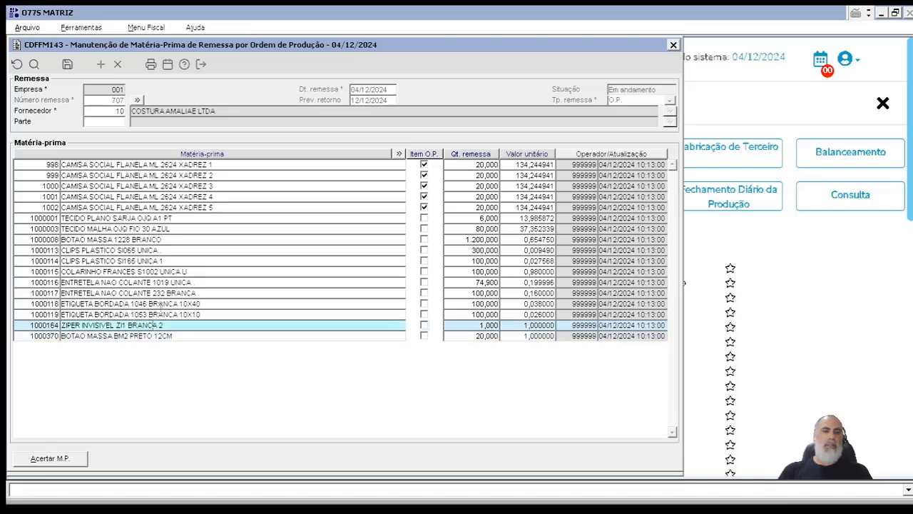
pyautogui.click(118, 65)
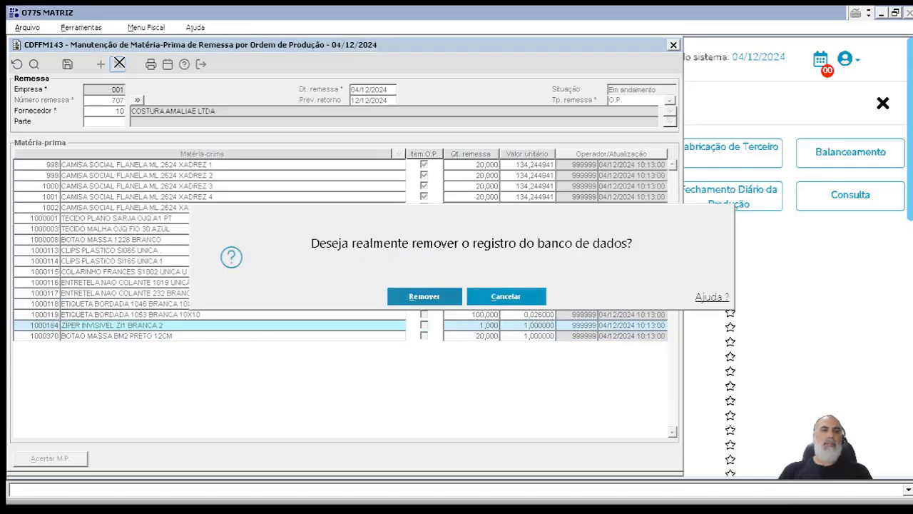
pyautogui.click(425, 296)
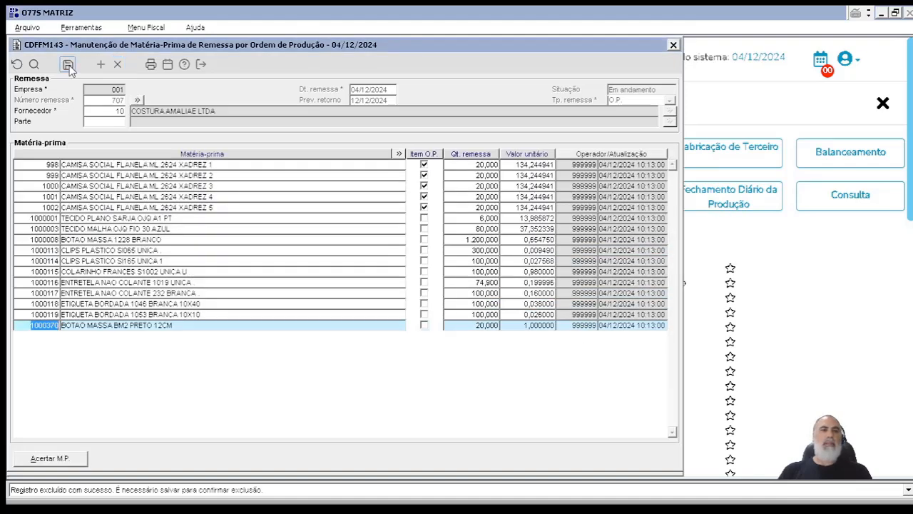
pyautogui.click(68, 65)
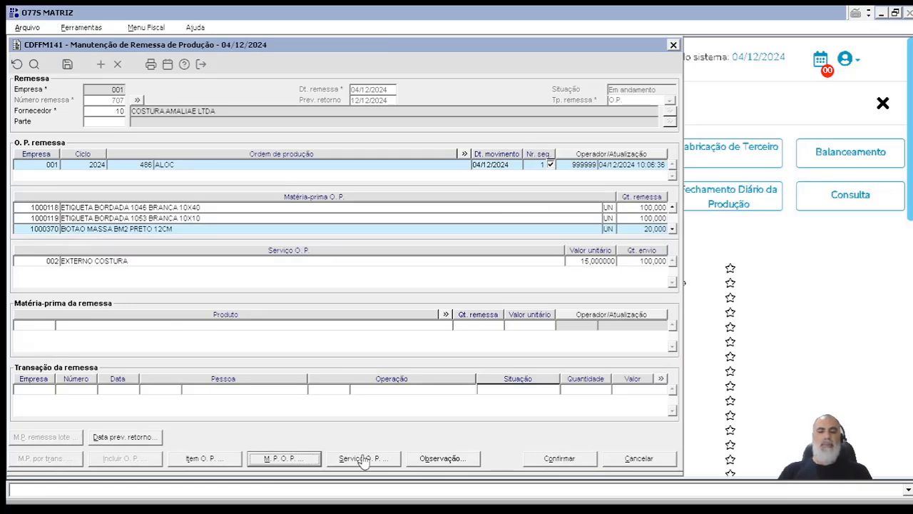
# Open the shipment order's services and review the service assigned to each size in the XADREZ grid.
pyautogui.click(363, 459)
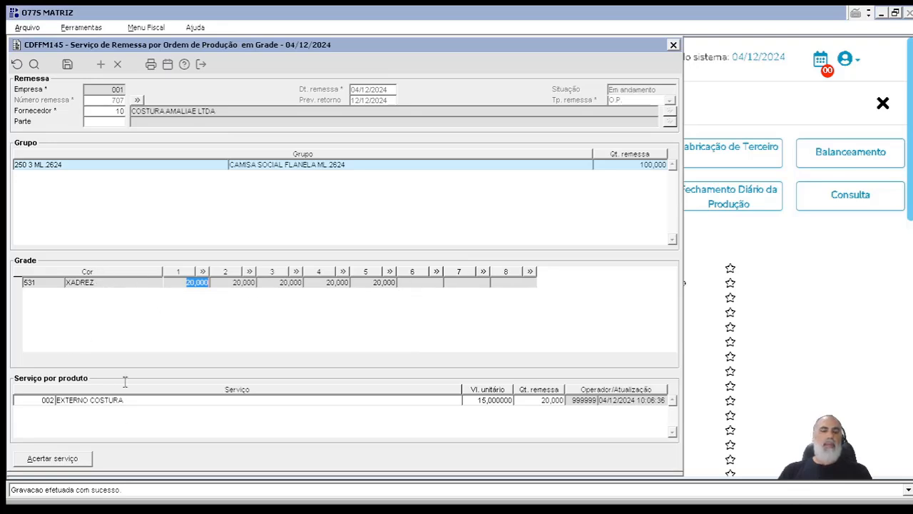
pyautogui.click(229, 283)
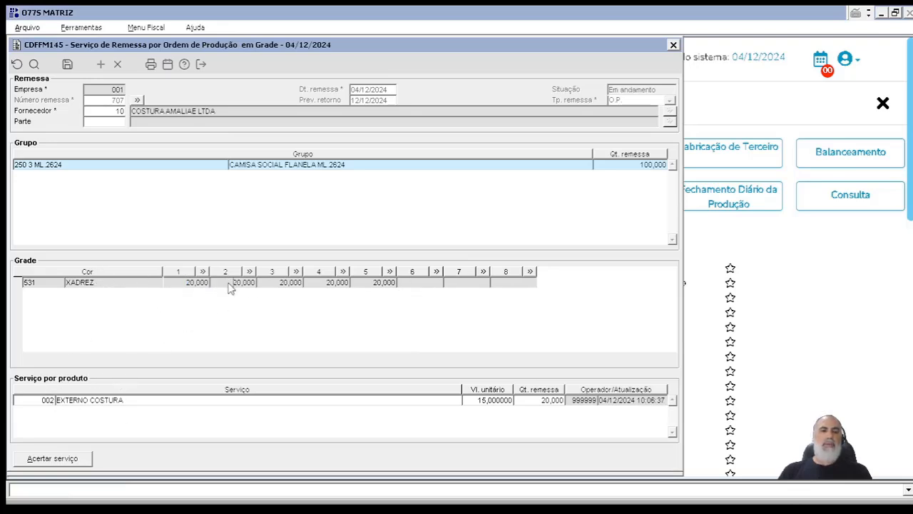
pyautogui.click(274, 282)
# Open the service adjustment by Grupo for the shirt order.
pyautogui.click(298, 272)
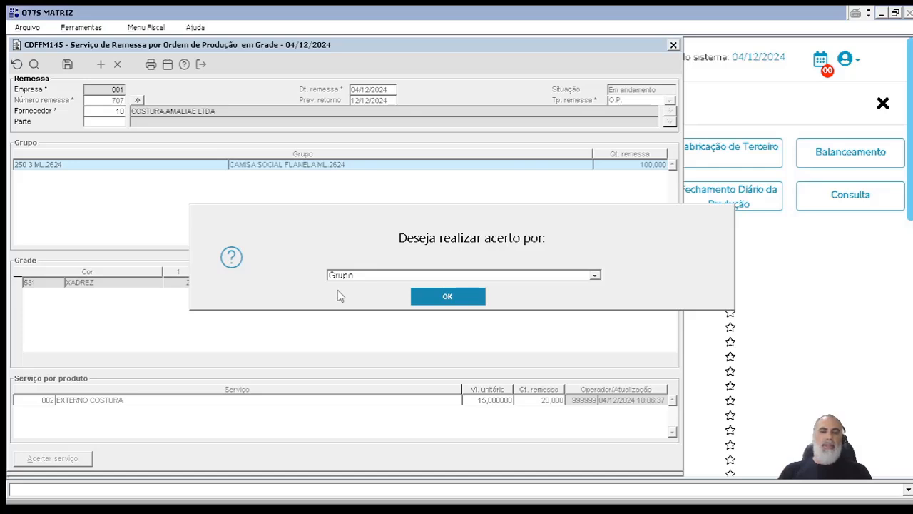
pyautogui.click(368, 277)
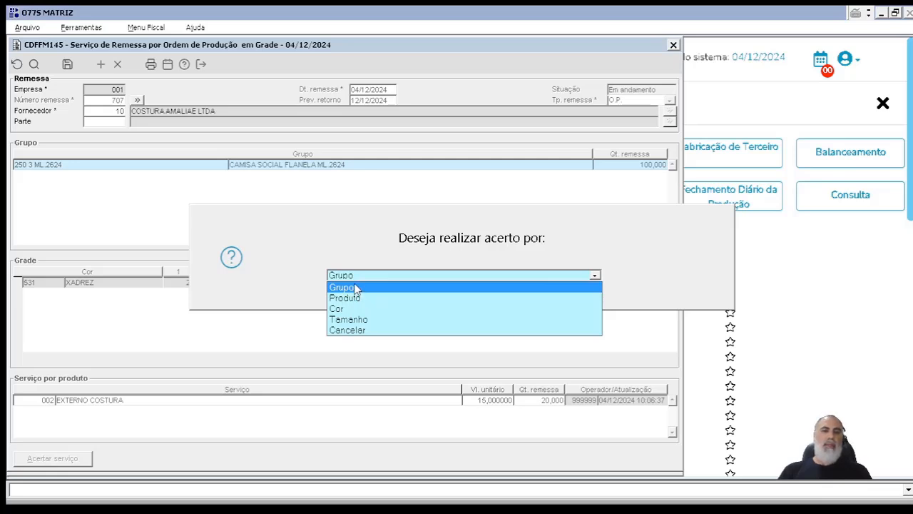
pyautogui.click(355, 288)
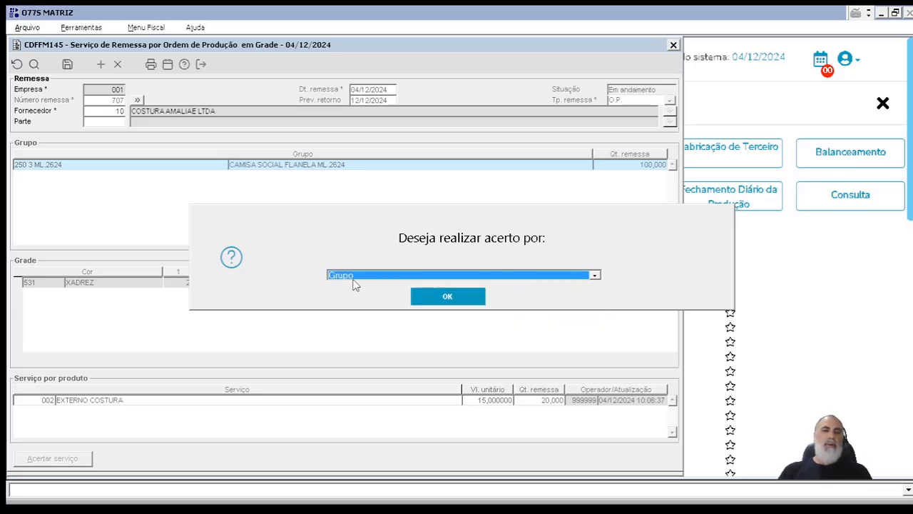
pyautogui.click(463, 300)
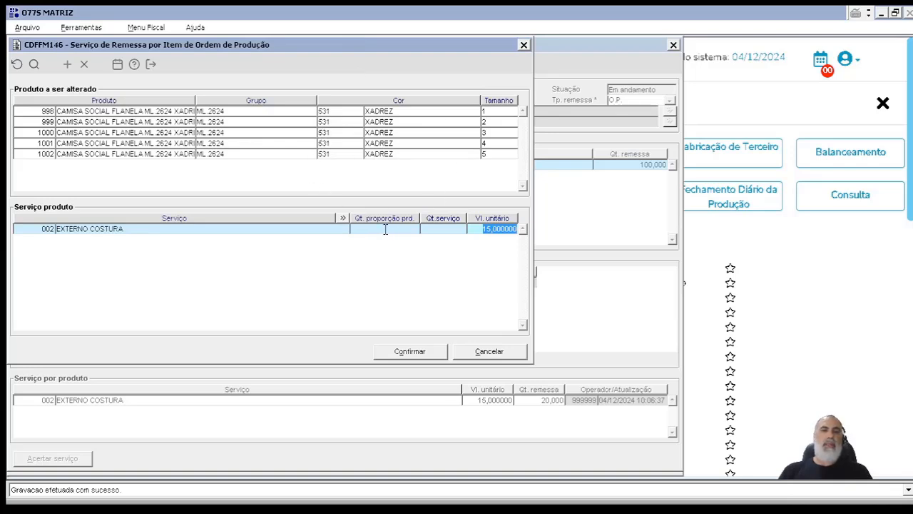
# Review the service adjustment component's IN_INCLUI_SERVICO and PR_ALT_VL_SRV_REM restrictions, including which users they are released for.
pyautogui.click(135, 64)
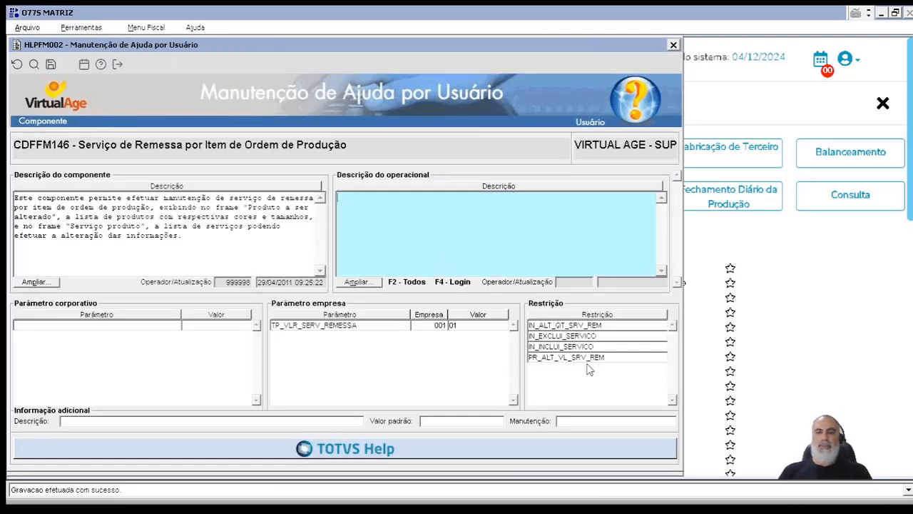
pyautogui.click(567, 347)
pyautogui.doubleClick(568, 347)
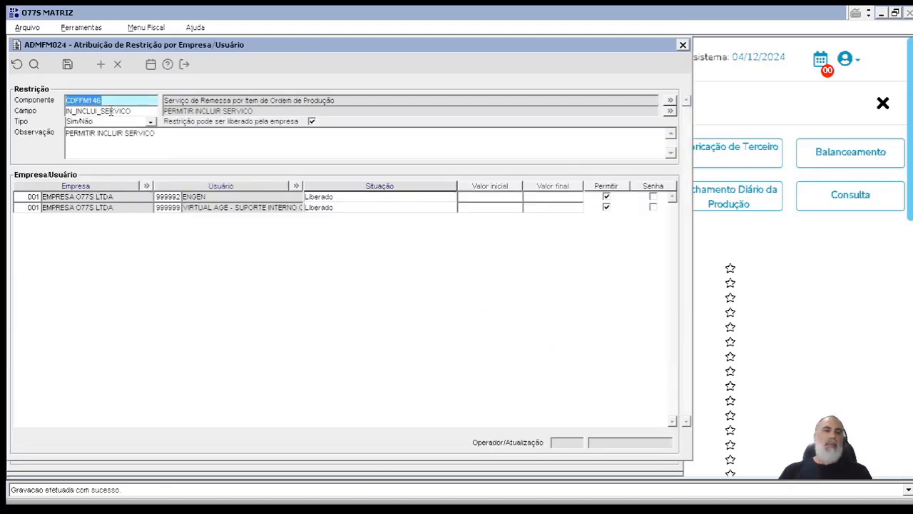
pyautogui.press('Escape')
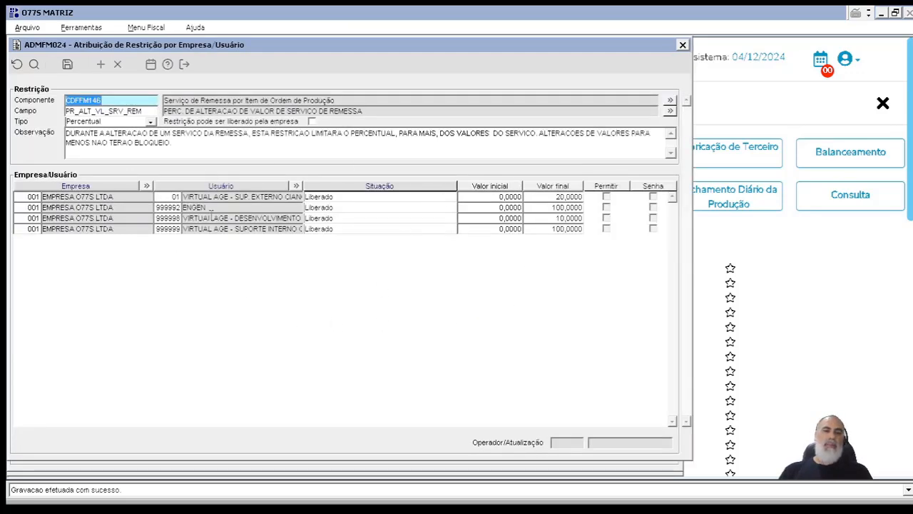
pyautogui.press('Escape')
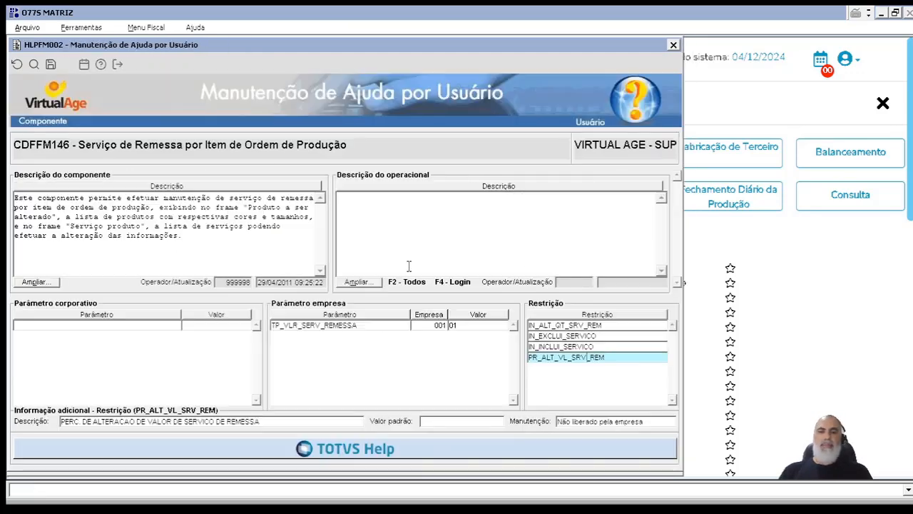
# Review the IN_EXCLUI_SERVICO and IN_ALT_QT_SRV_REM restrictions and return to the service adjustment.
pyautogui.click(558, 337)
pyautogui.doubleClick(558, 336)
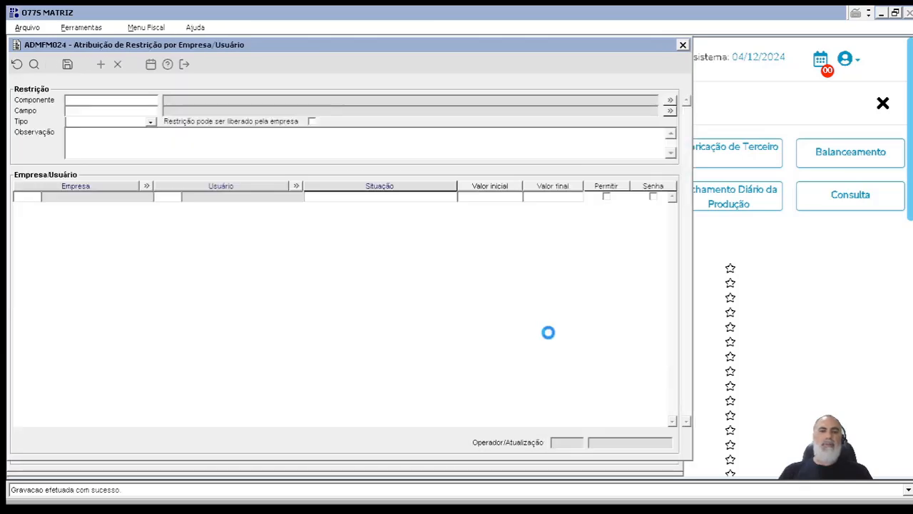
pyautogui.press('Escape')
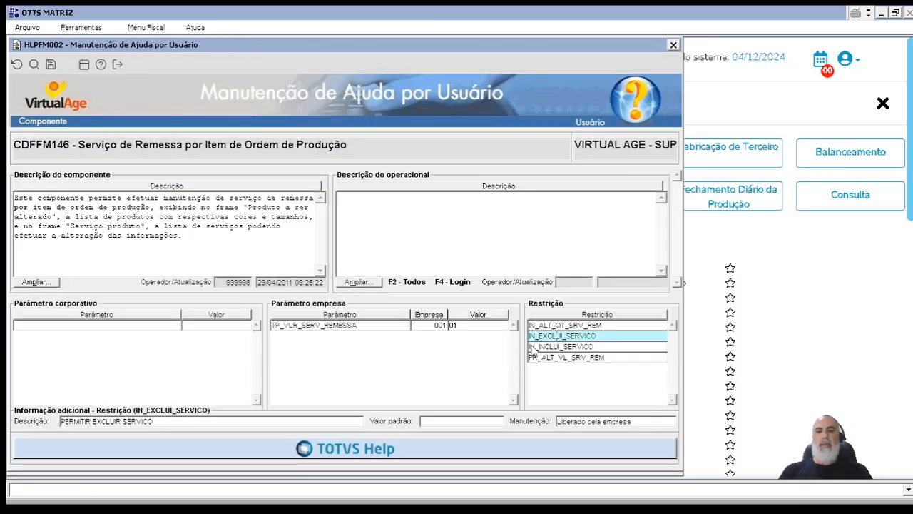
pyautogui.doubleClick(550, 326)
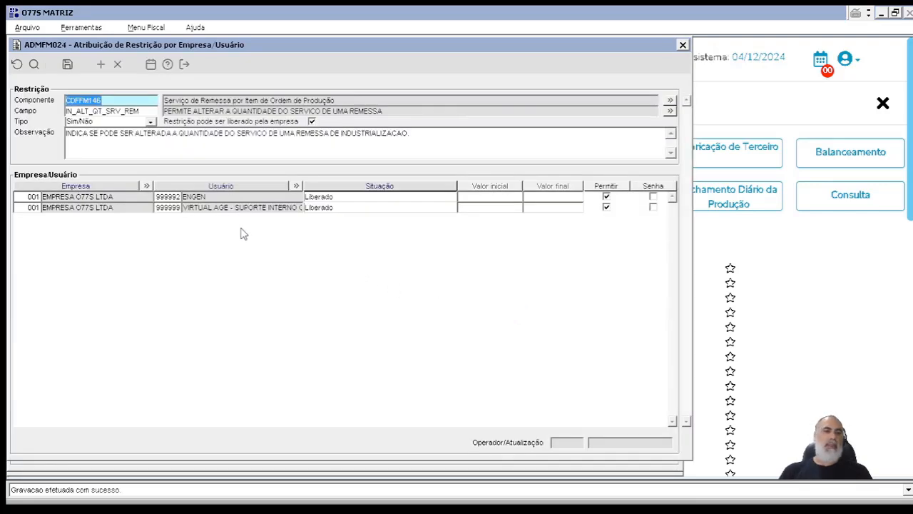
pyautogui.press('Escape')
pyautogui.press('Escape')
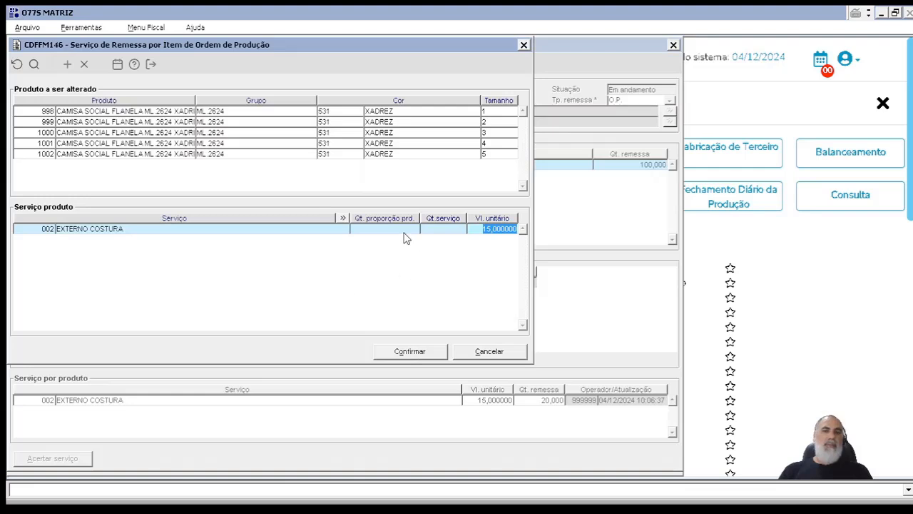
# Set the product proportion quantity of the EXTERNO COSTURA service to 1.
pyautogui.click(394, 230)
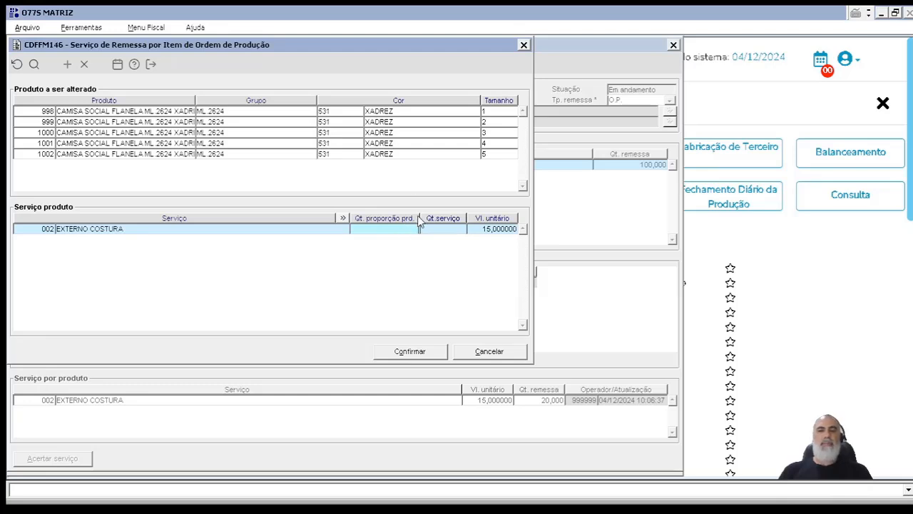
pyautogui.moveTo(414, 49); pyautogui.dragTo(542, 81)
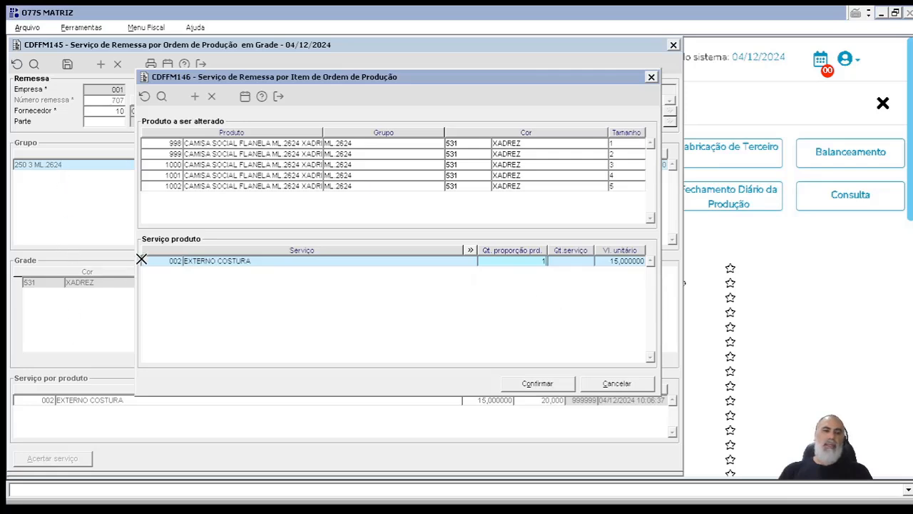
pyautogui.moveTo(298, 78); pyautogui.dragTo(418, 73)
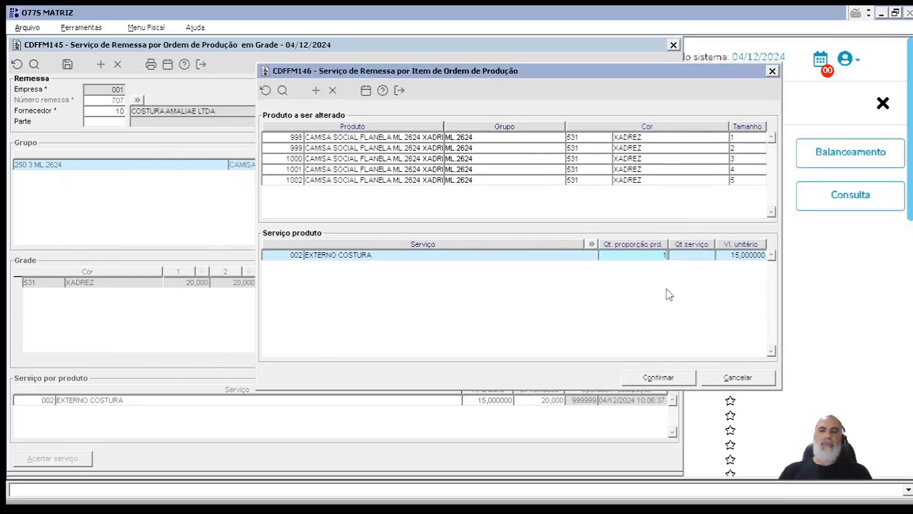
pyautogui.press('Tab')
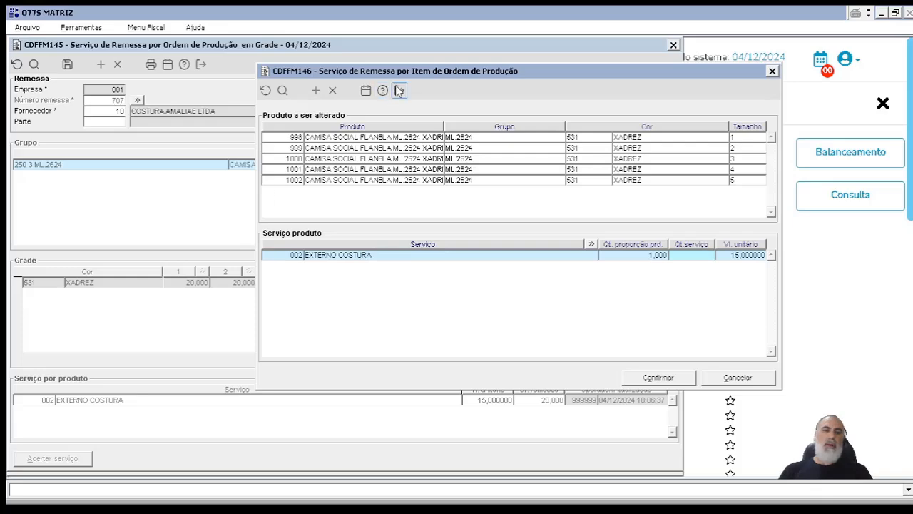
pyautogui.moveTo(389, 75); pyautogui.dragTo(451, 104)
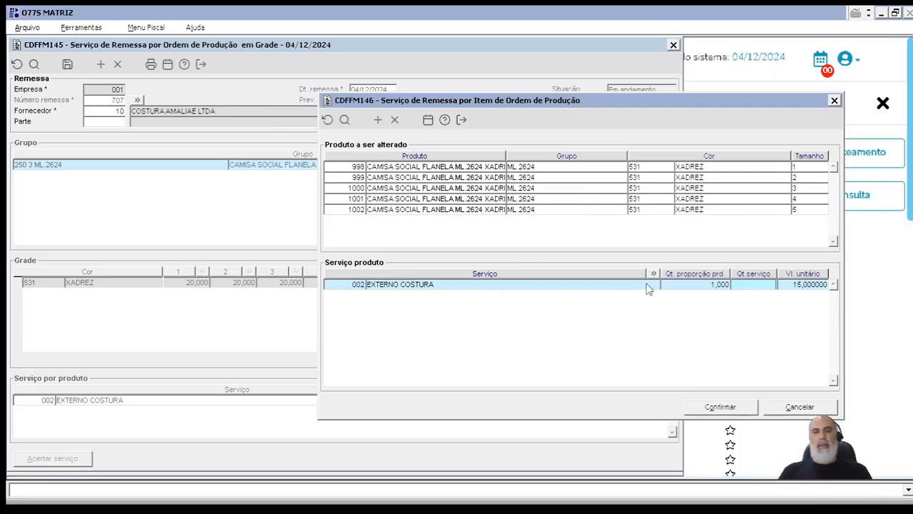
# Try to change the unit value of the EXTERNO COSTURA service and confirm the adjustment.
pyautogui.moveTo(793, 284); pyautogui.dragTo(861, 292)
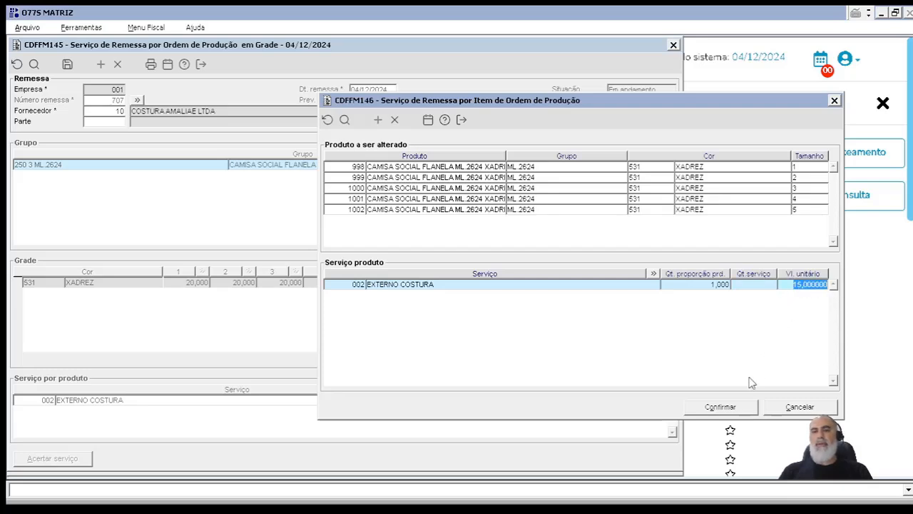
pyautogui.click(721, 406)
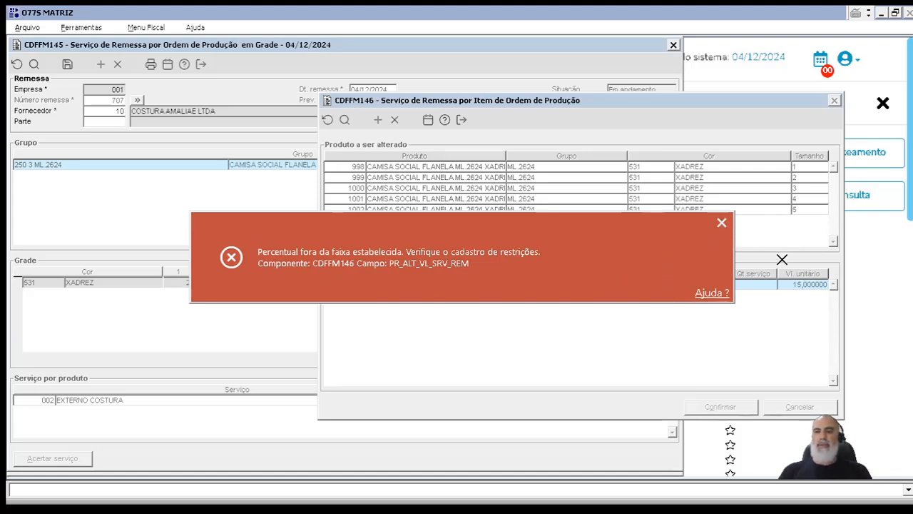
pyautogui.click(723, 226)
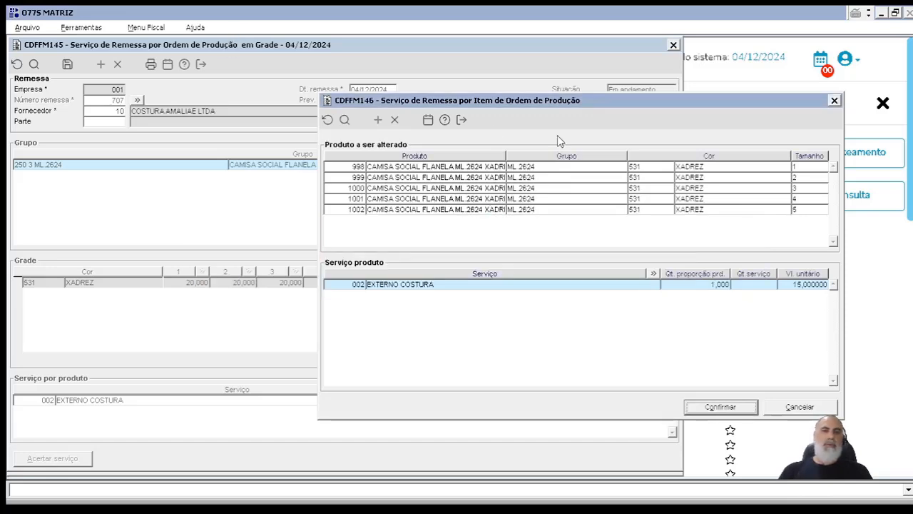
# Check the percentage ranges per user in the PR_ALT_VL_SRV_REM restriction for service value changes.
pyautogui.click(444, 119)
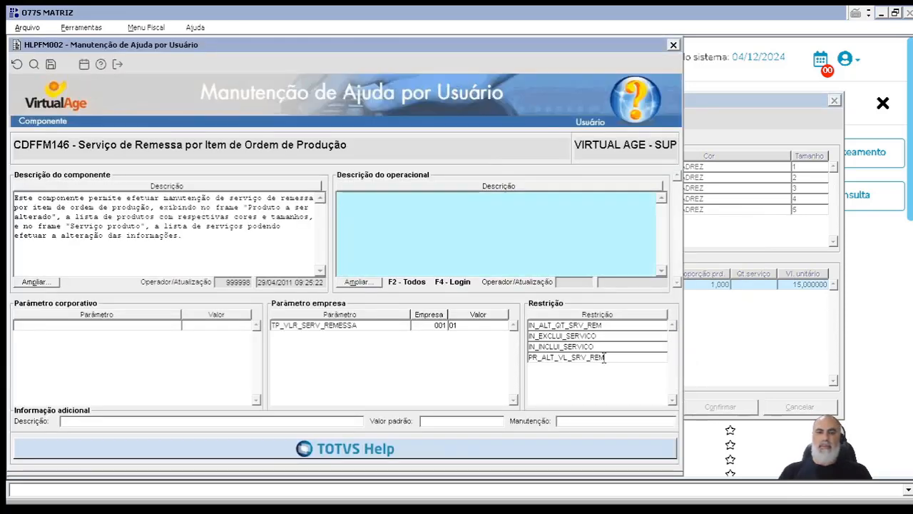
pyautogui.doubleClick(606, 356)
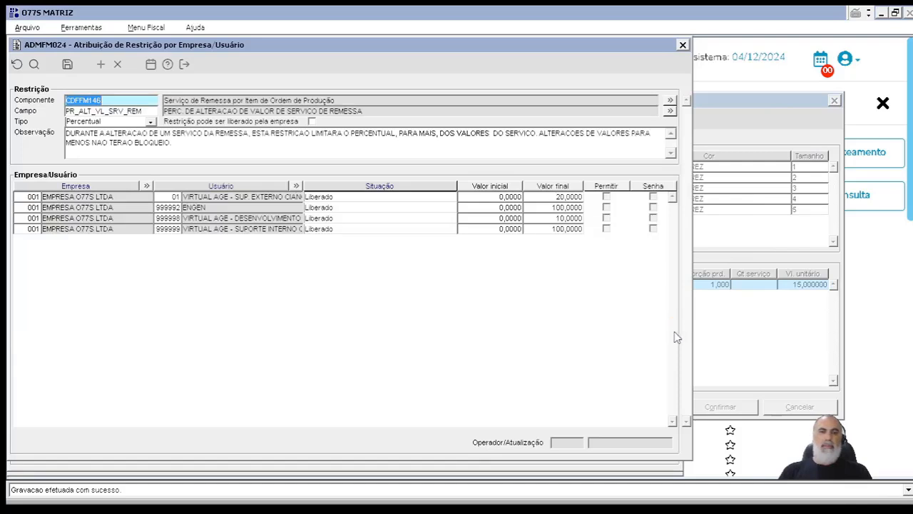
# Set the final value of the internal support user's PR_ALT_VL_SRV_REM range to 999, save it, and confirm the service adjustment.
pyautogui.click(33, 218)
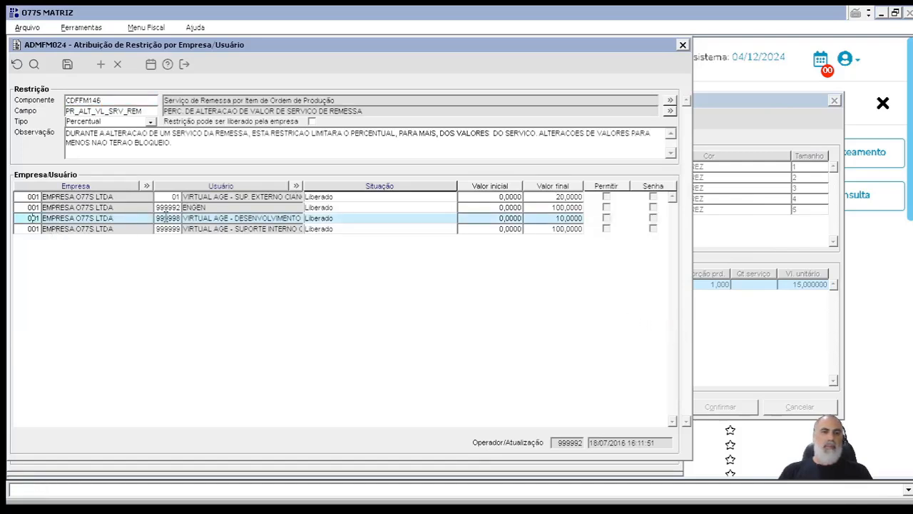
pyautogui.click(161, 228)
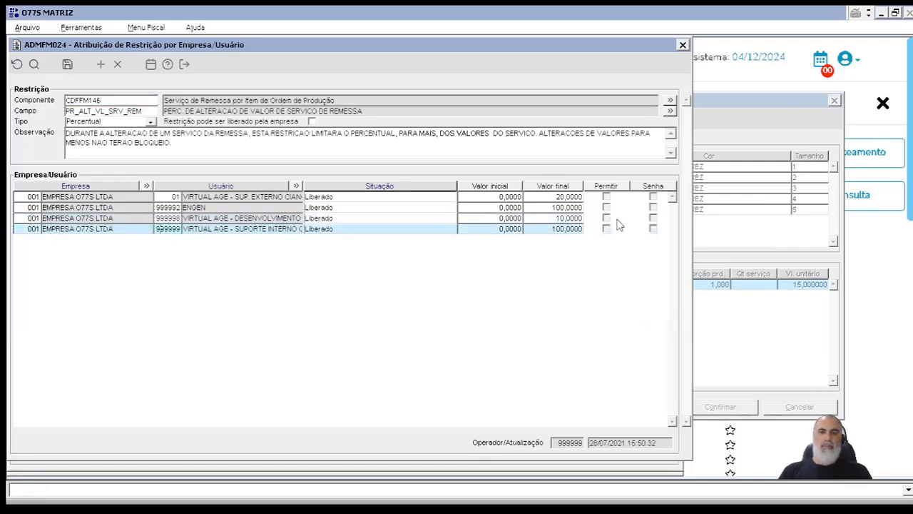
pyautogui.click(546, 229)
pyautogui.write('999')
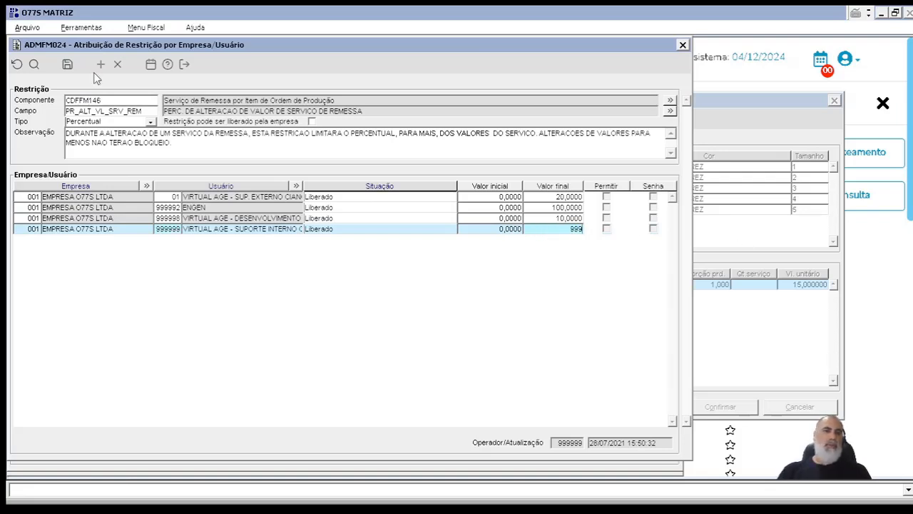
pyautogui.click(67, 64)
pyautogui.click(184, 65)
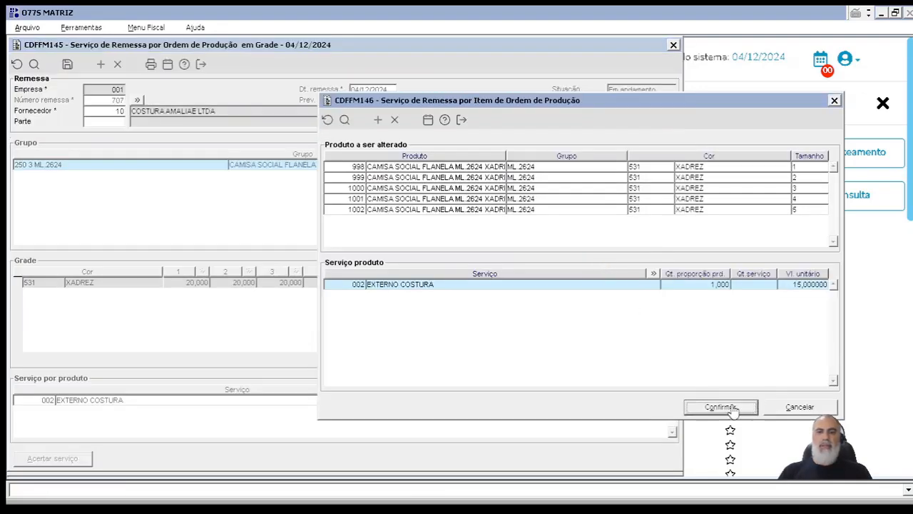
pyautogui.click(734, 409)
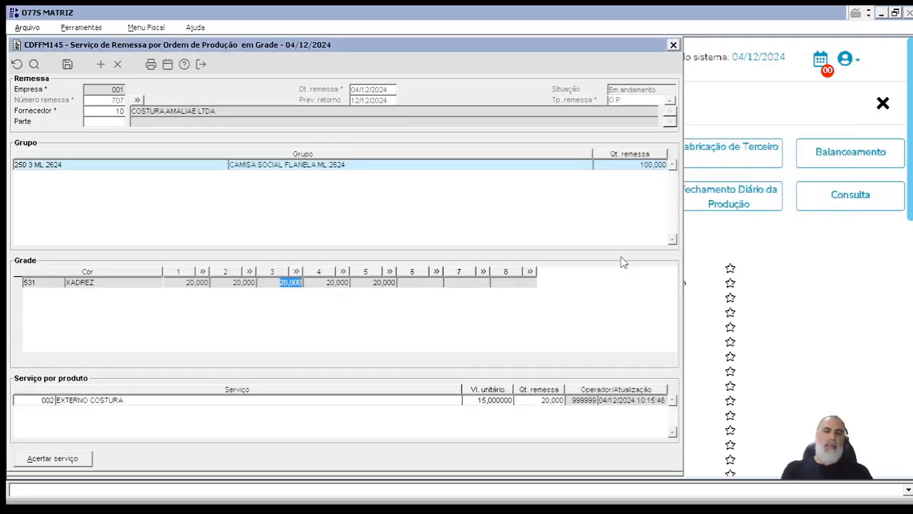
# Open the service adjustment for size 3 by Produto, examine which product it covers, and cancel it.
pyautogui.click(297, 271)
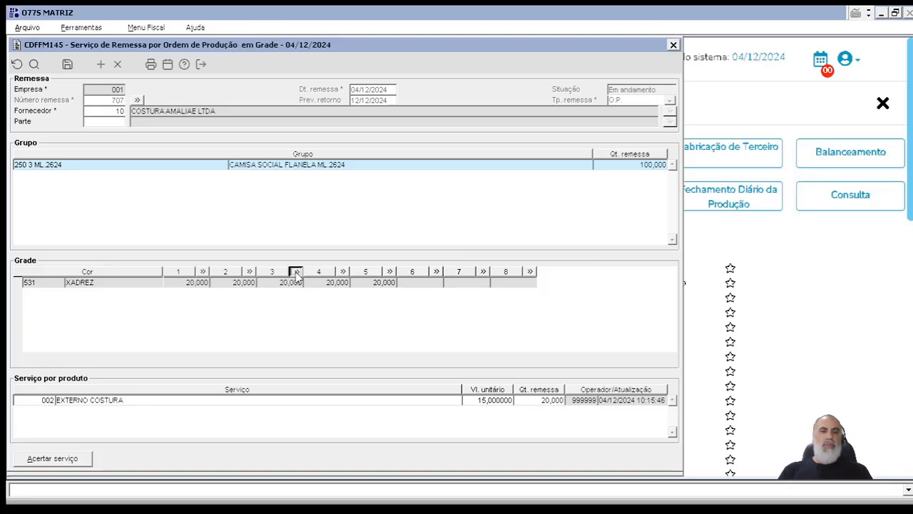
pyautogui.click(371, 276)
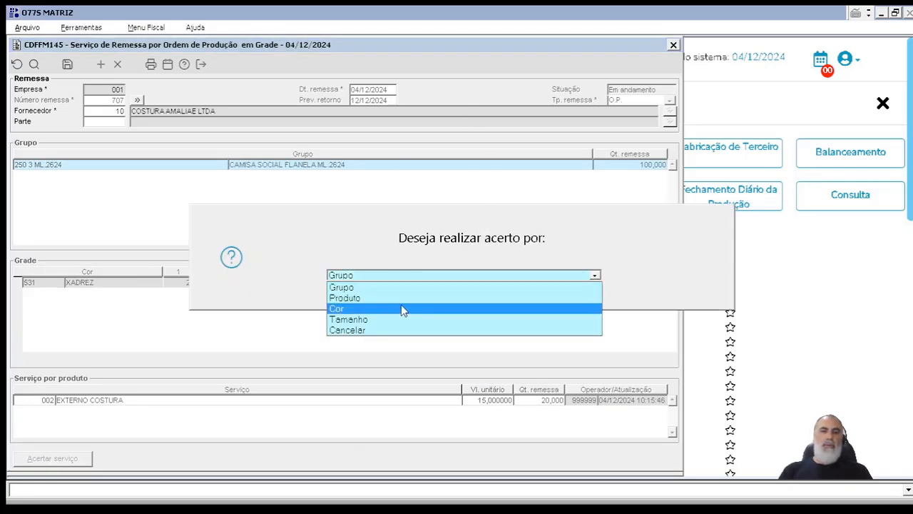
pyautogui.click(348, 229)
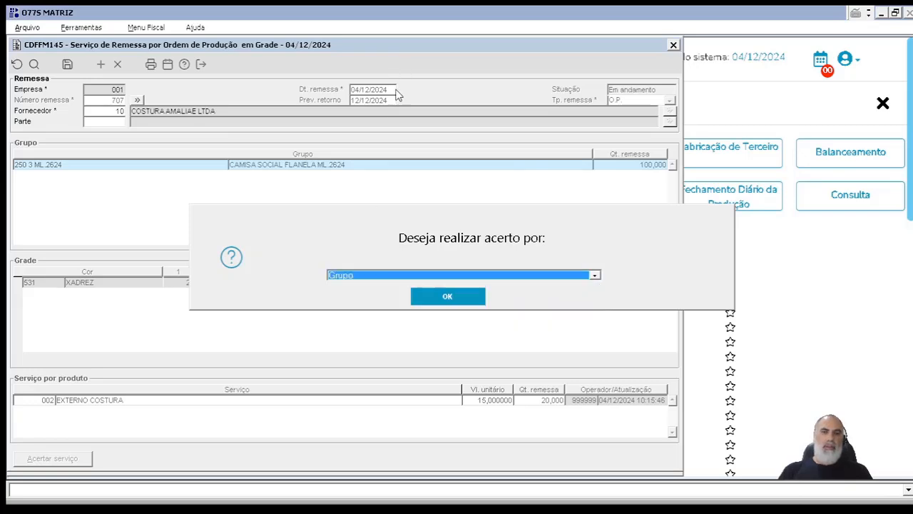
pyautogui.moveTo(403, 45); pyautogui.dragTo(405, 111)
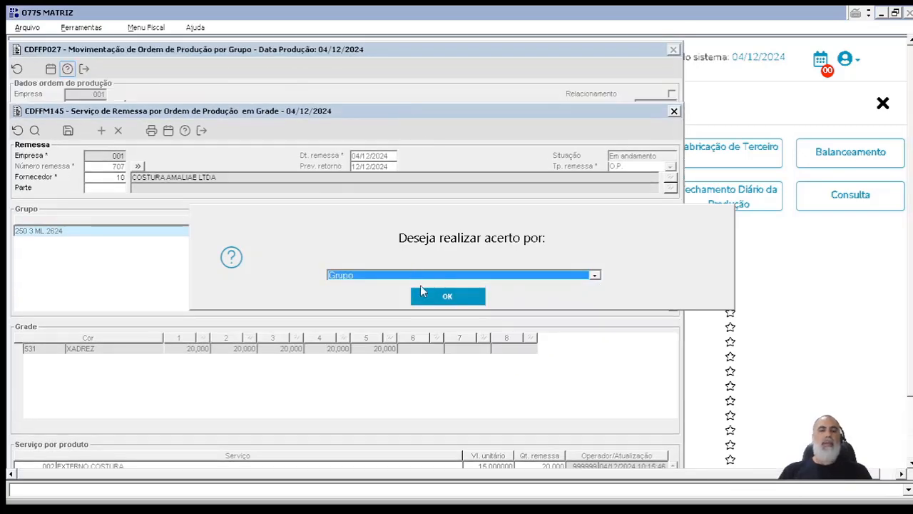
pyautogui.click(420, 276)
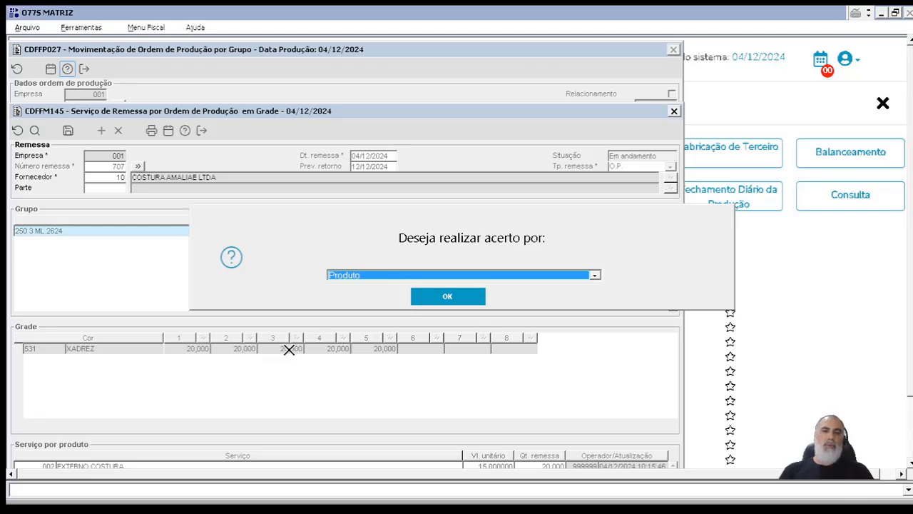
pyautogui.click(448, 300)
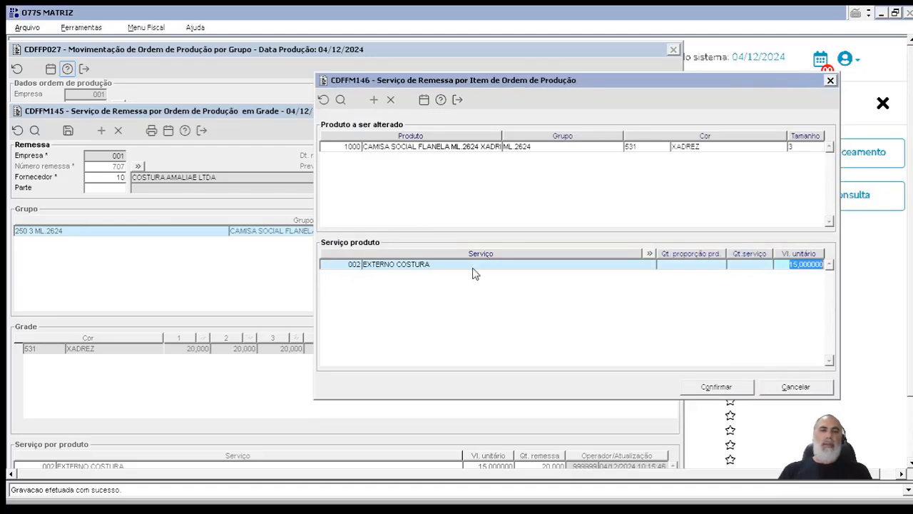
pyautogui.click(347, 147)
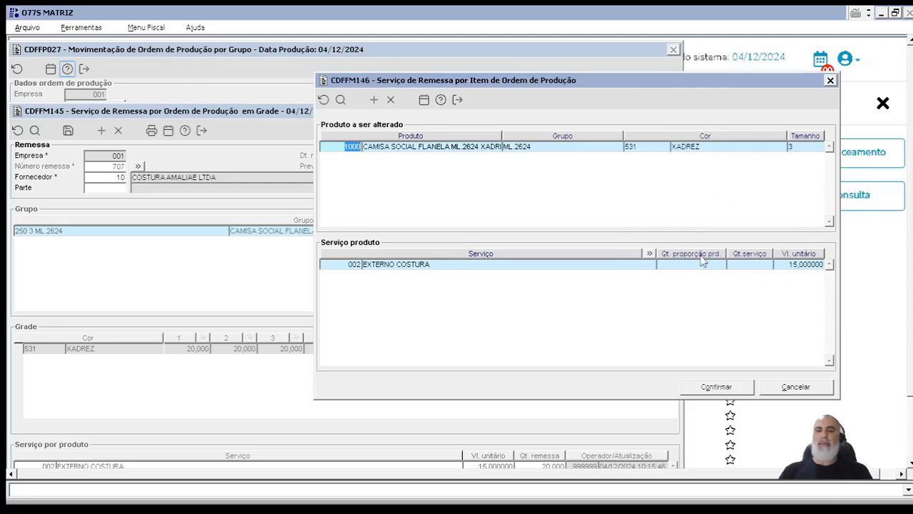
pyautogui.click(796, 387)
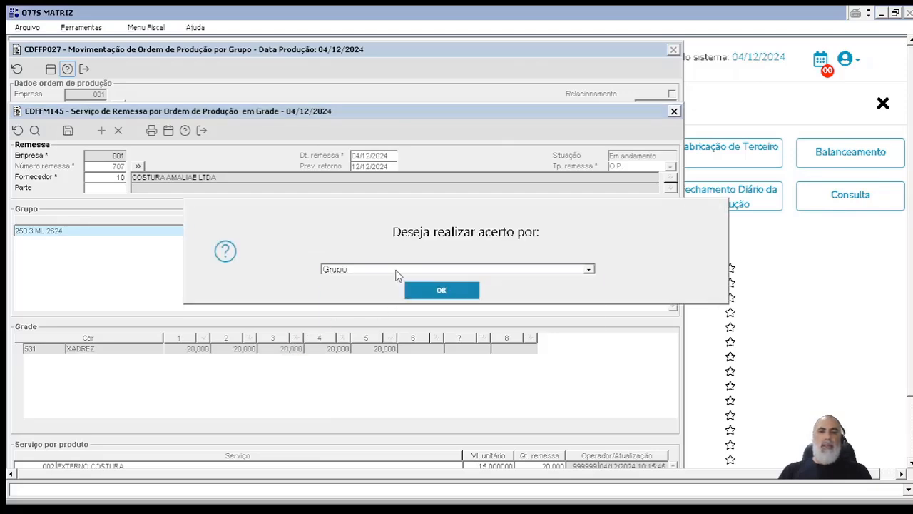
# Open the service adjustment by Cor to examine which products of color XADREZ it covers, and cancel it.
pyautogui.click(398, 271)
pyautogui.click(389, 304)
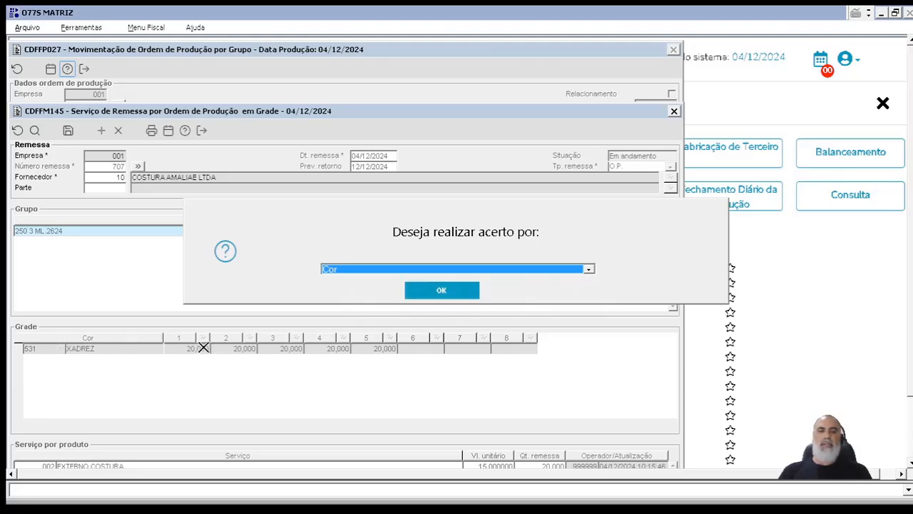
pyautogui.click(449, 290)
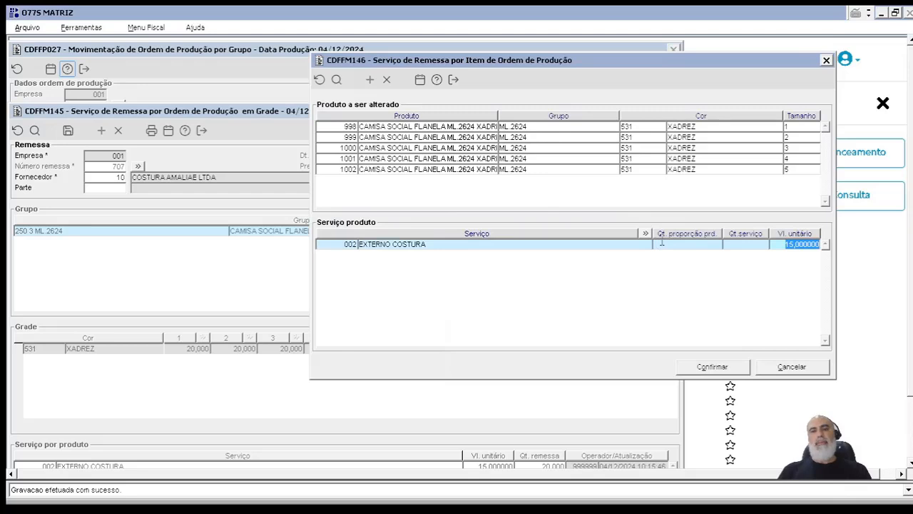
pyautogui.click(785, 367)
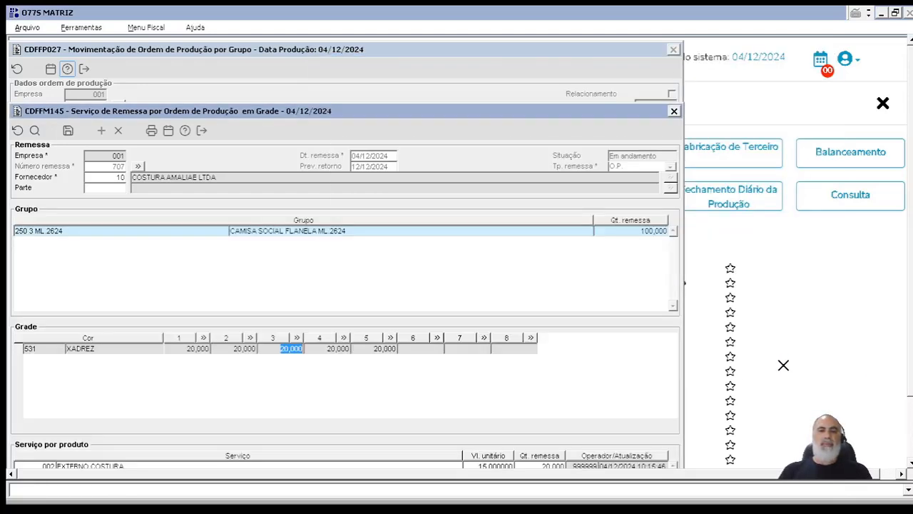
# Open the size 3 service adjustment by Tamanho, examine the covered product, and leave the adjustment with the Cancelar option.
pyautogui.click(298, 337)
pyautogui.click(421, 272)
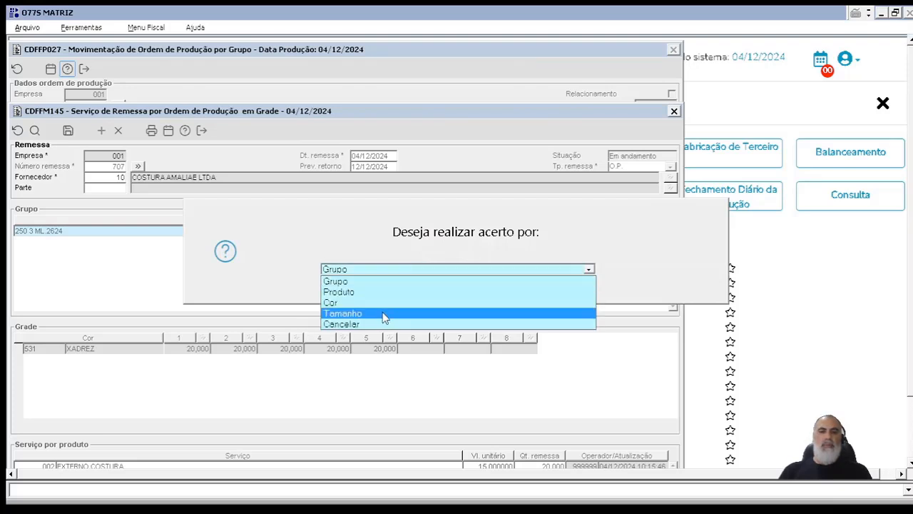
pyautogui.click(383, 314)
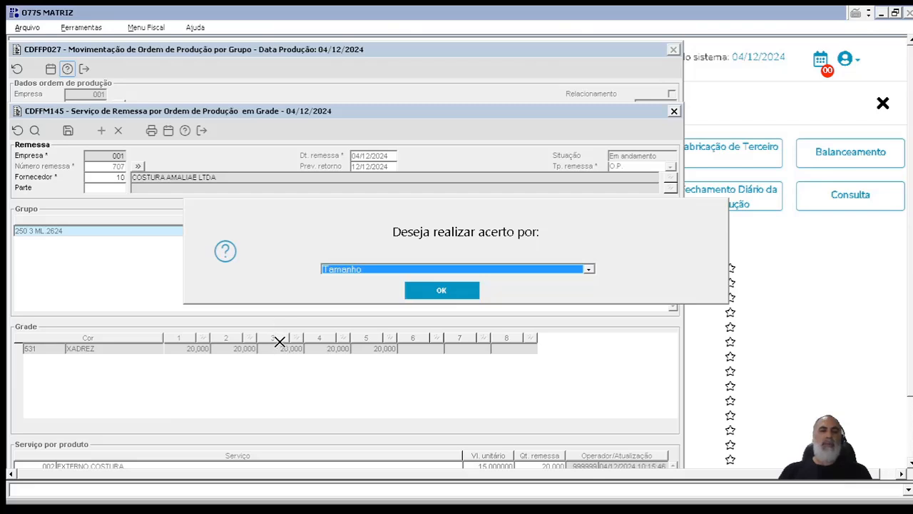
pyautogui.click(451, 289)
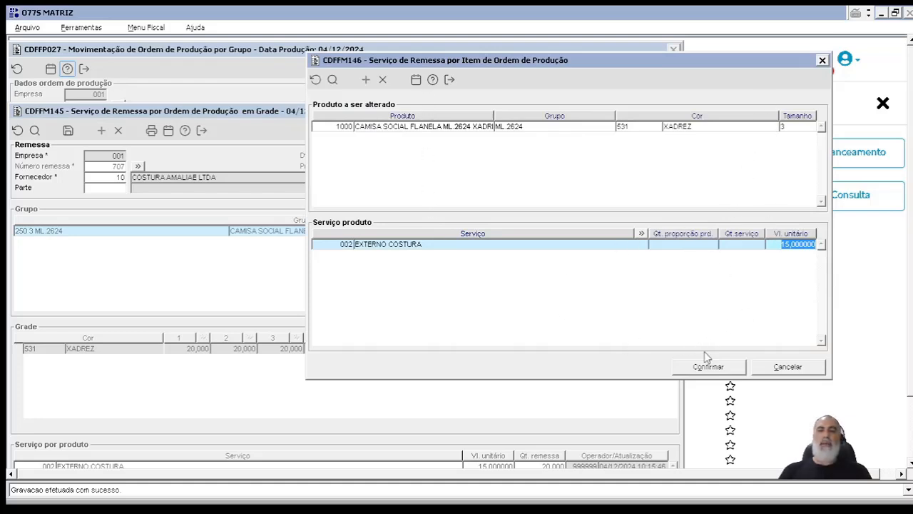
pyautogui.click(735, 371)
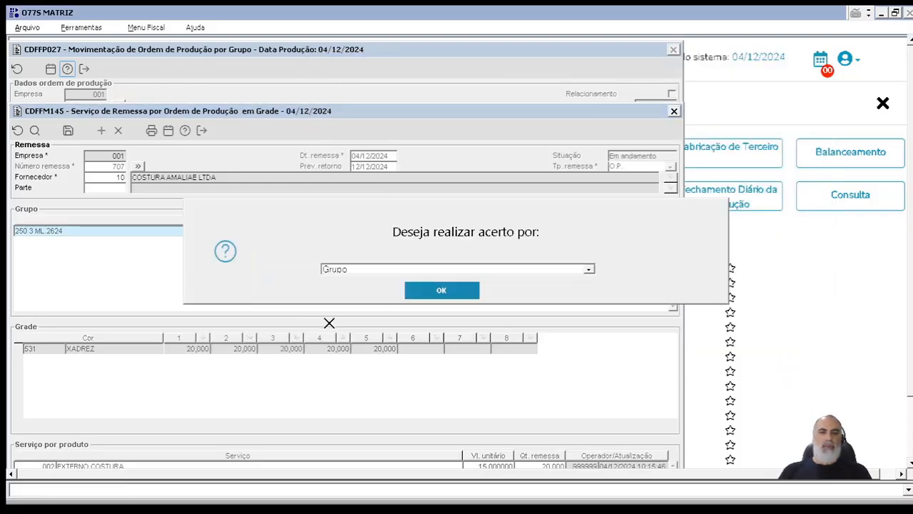
pyautogui.click(395, 270)
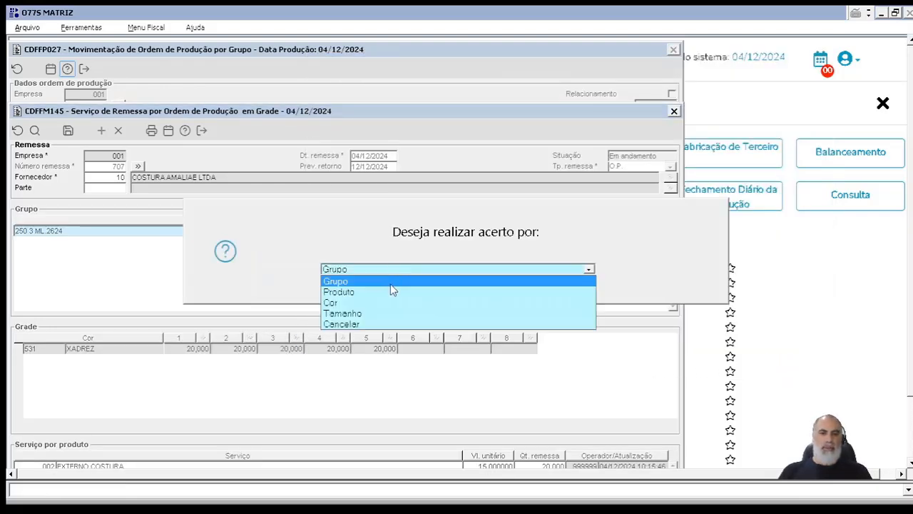
pyautogui.click(375, 325)
pyautogui.click(453, 297)
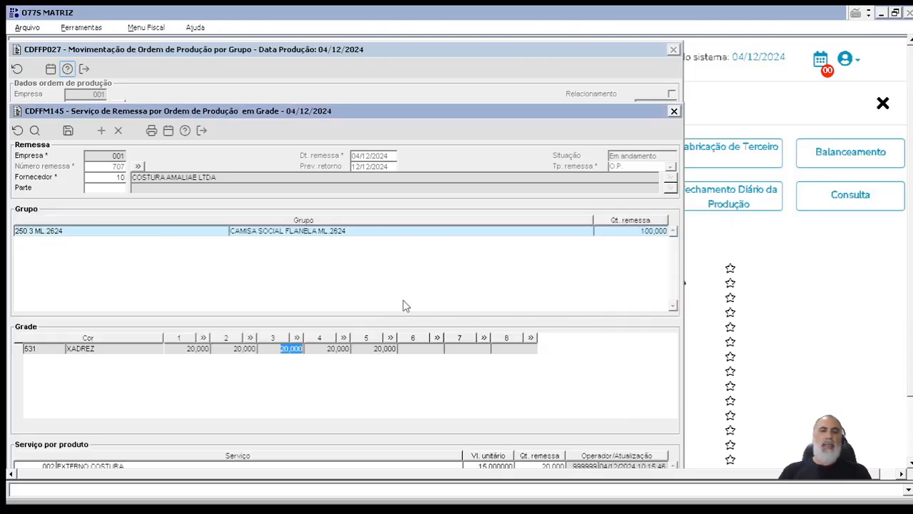
# Return to the shipment maintenance, add and save the observation REGISTRO OBS, and close the observation form without a second entry.
pyautogui.moveTo(422, 112); pyautogui.dragTo(533, 35)
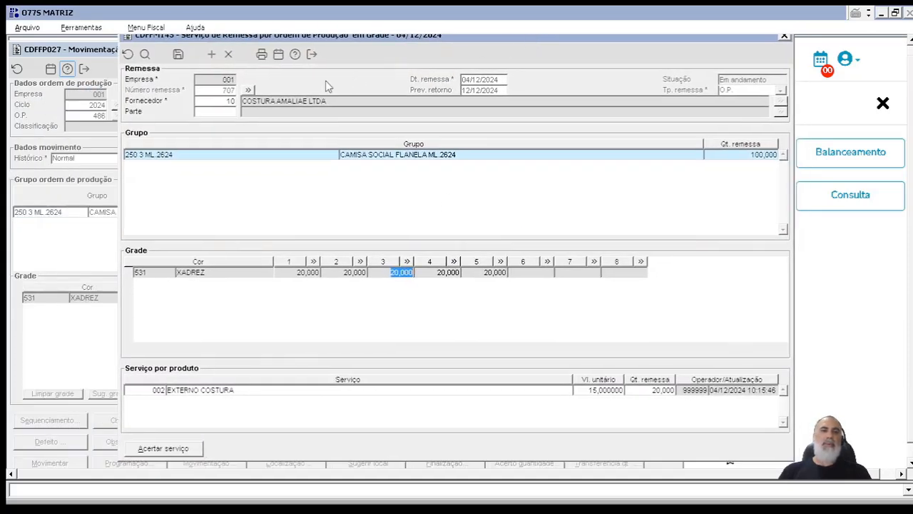
pyautogui.click(312, 54)
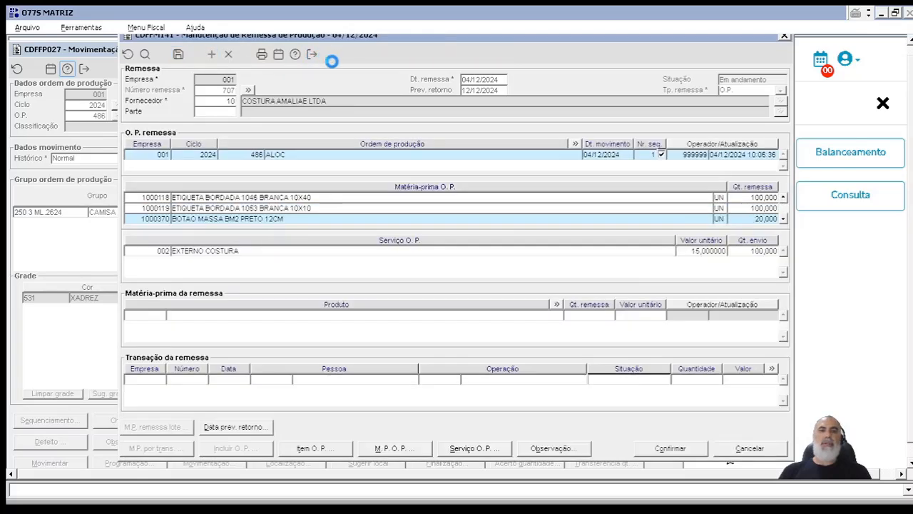
pyautogui.click(551, 449)
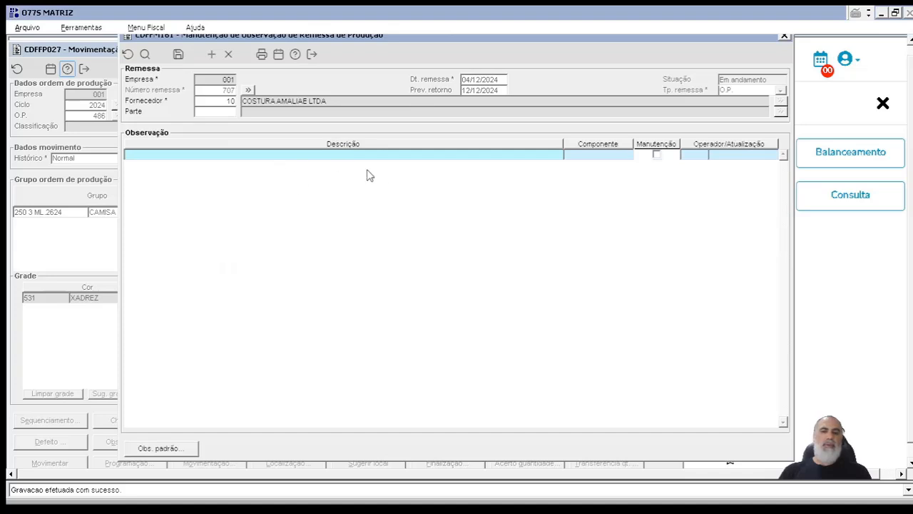
pyautogui.write('REGISTRO OBS')
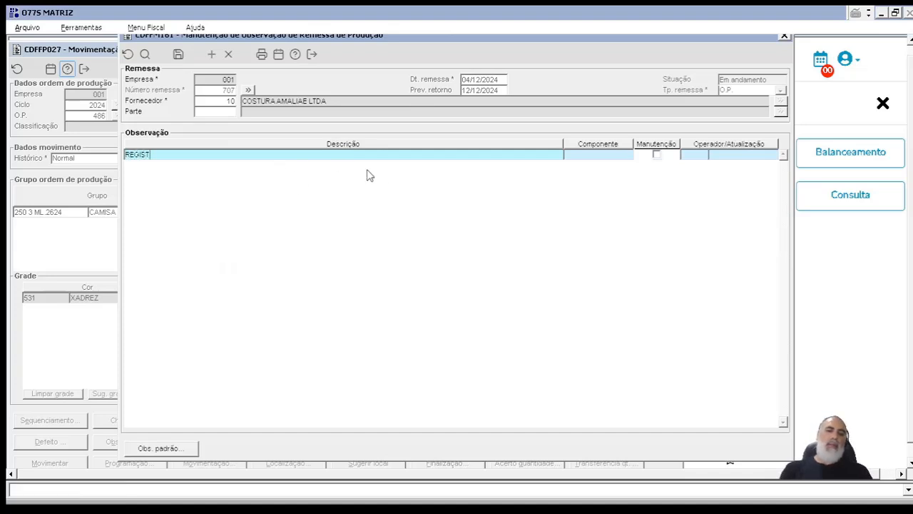
pyautogui.click(179, 55)
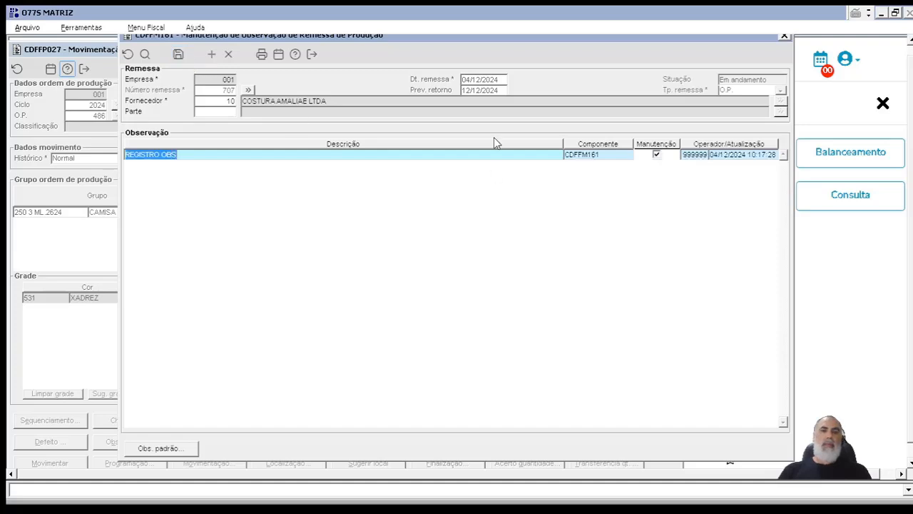
pyautogui.click(562, 155)
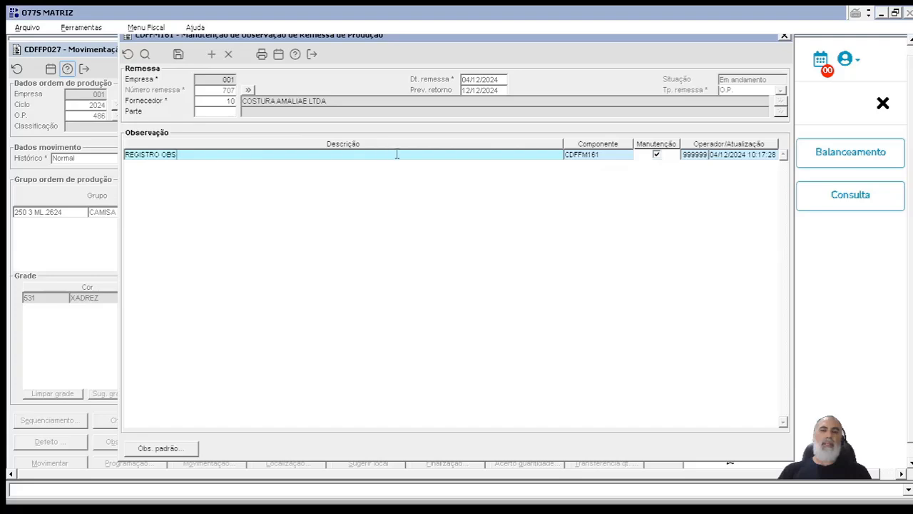
pyautogui.click(211, 54)
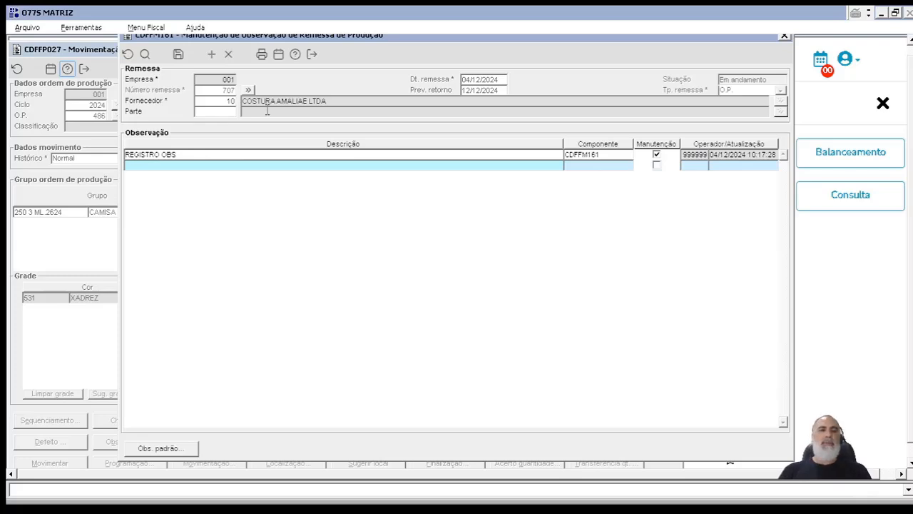
pyautogui.press('Escape')
pyautogui.press('Return')
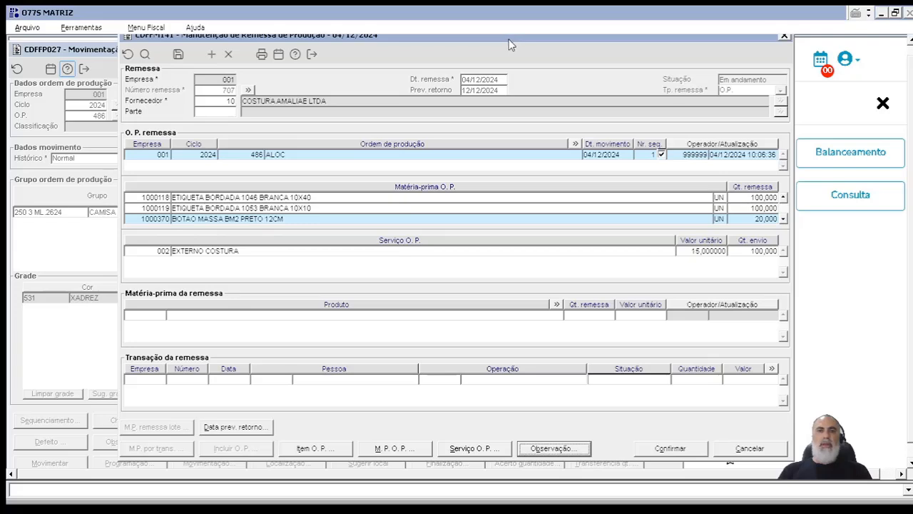
# Confirm the production shipment and agree to generate its shipment transaction.
pyautogui.moveTo(513, 37); pyautogui.dragTo(500, 42)
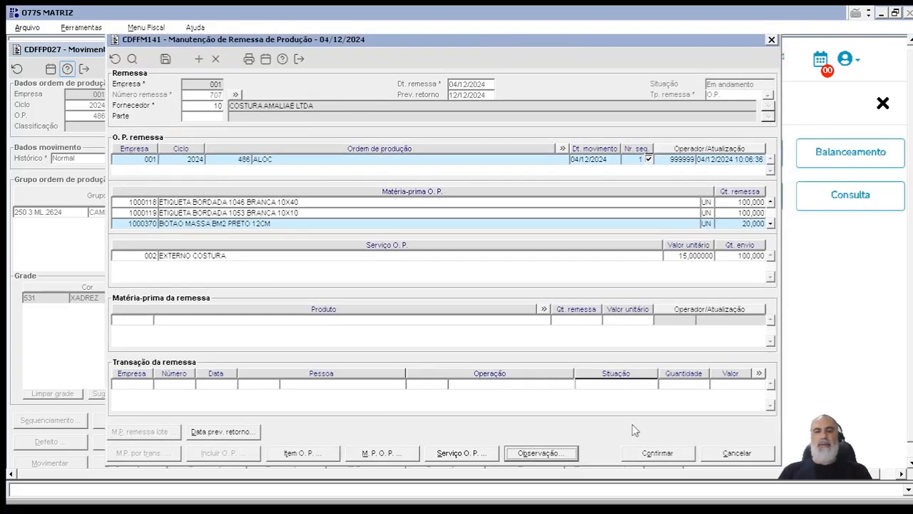
pyautogui.click(654, 455)
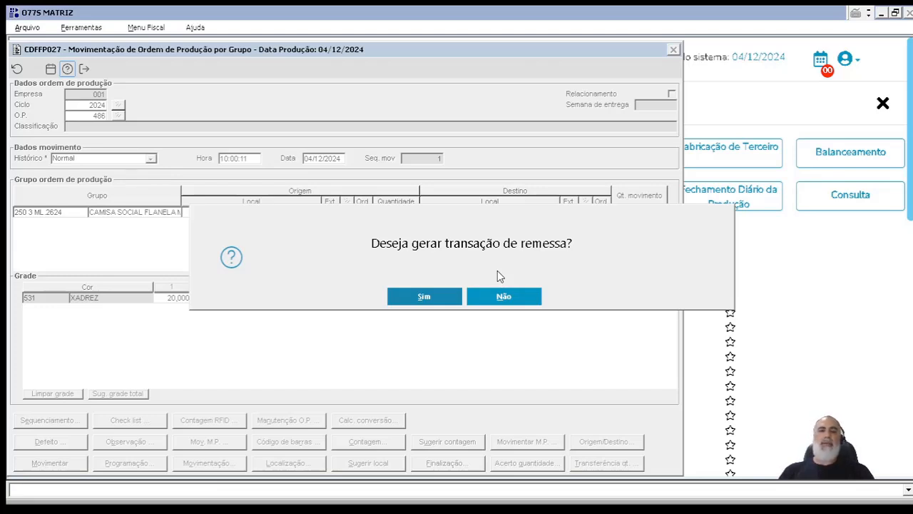
pyautogui.click(444, 299)
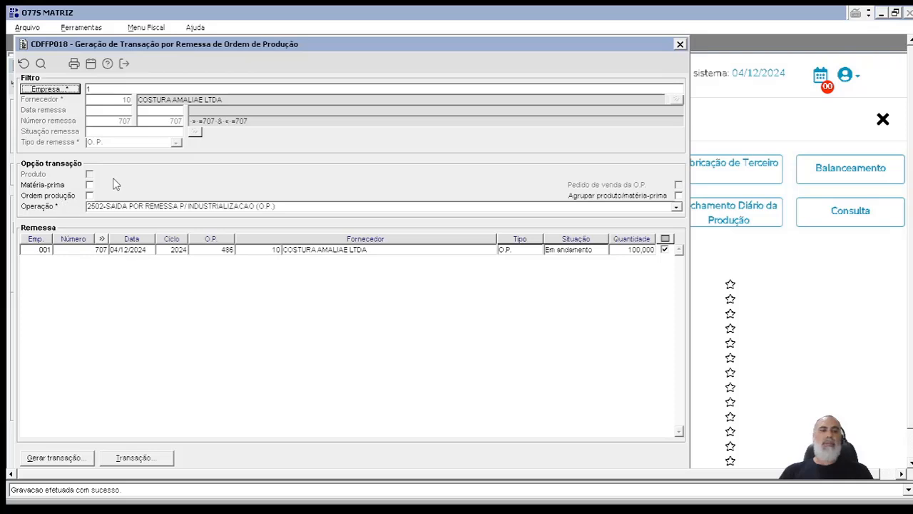
# Include Matéria-prima and Ordem produção in the transaction options for shipment 707.
pyautogui.click(89, 185)
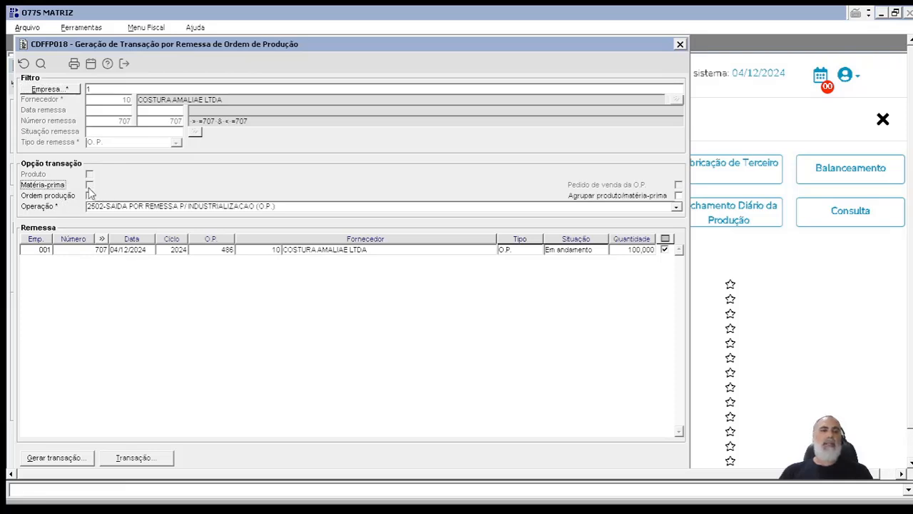
pyautogui.click(89, 196)
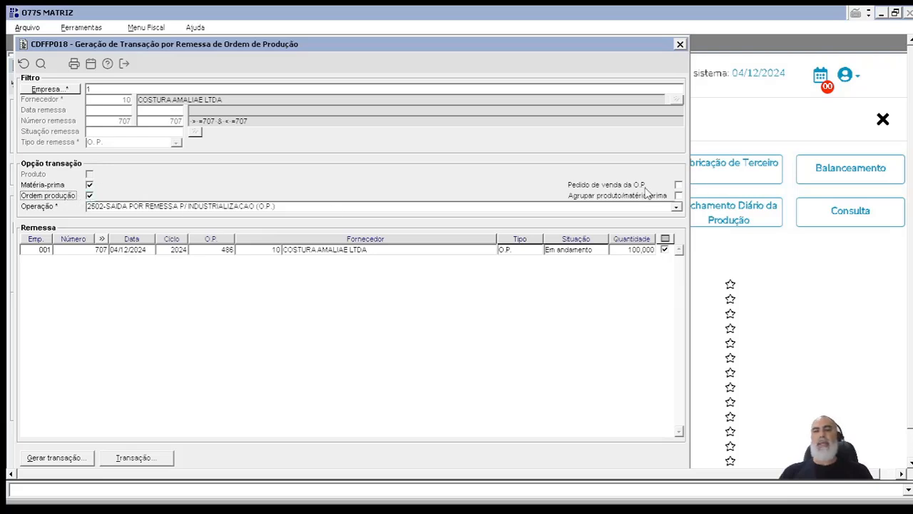
pyautogui.click(678, 186)
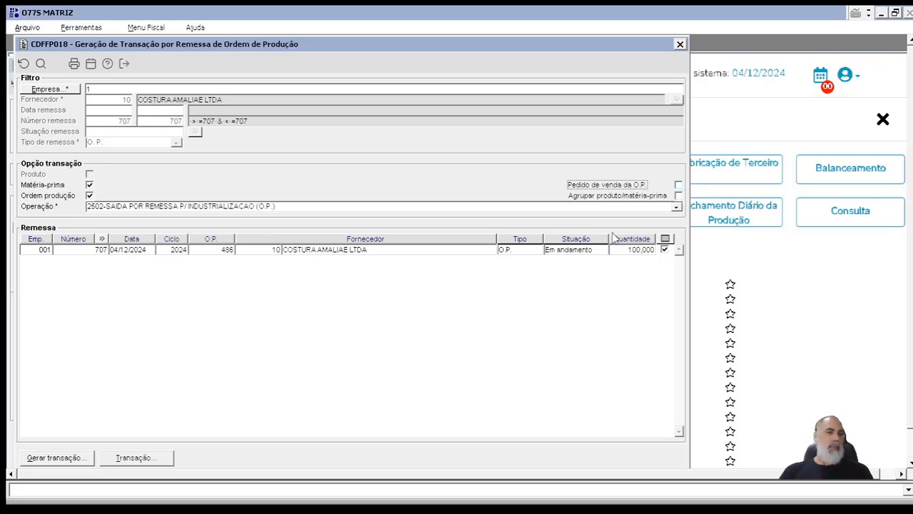
# Review the available operations, keep 2502-SAIDA POR REMESSA P/ INDUSTRIALIZACAO (O.P.), and generate the shipment's transaction.
pyautogui.click(131, 207)
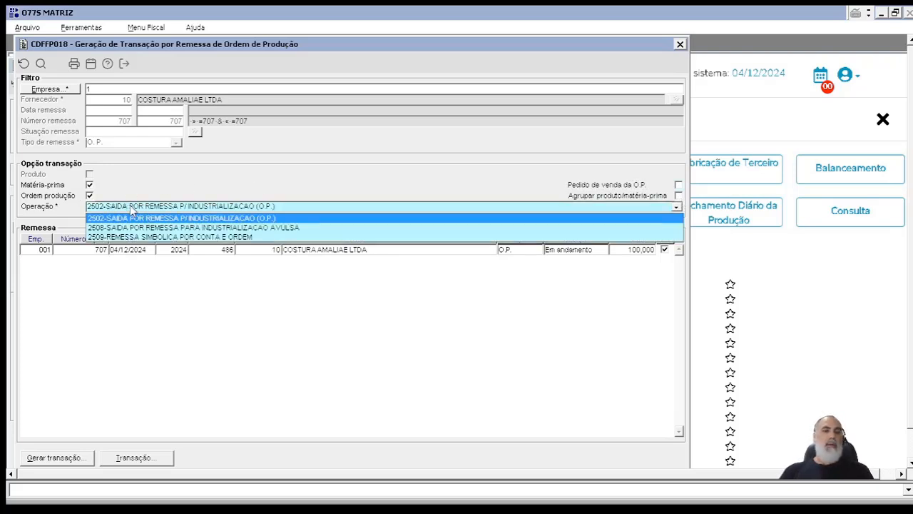
pyautogui.click(171, 190)
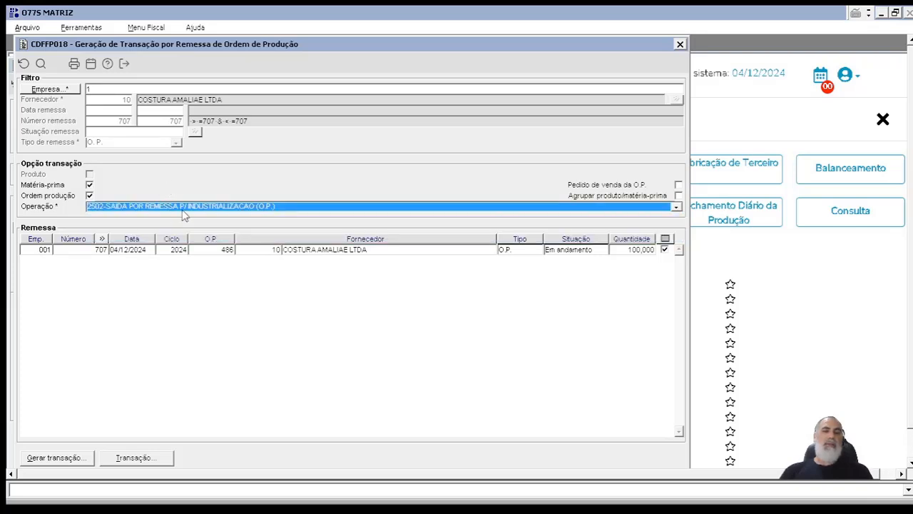
pyautogui.click(183, 209)
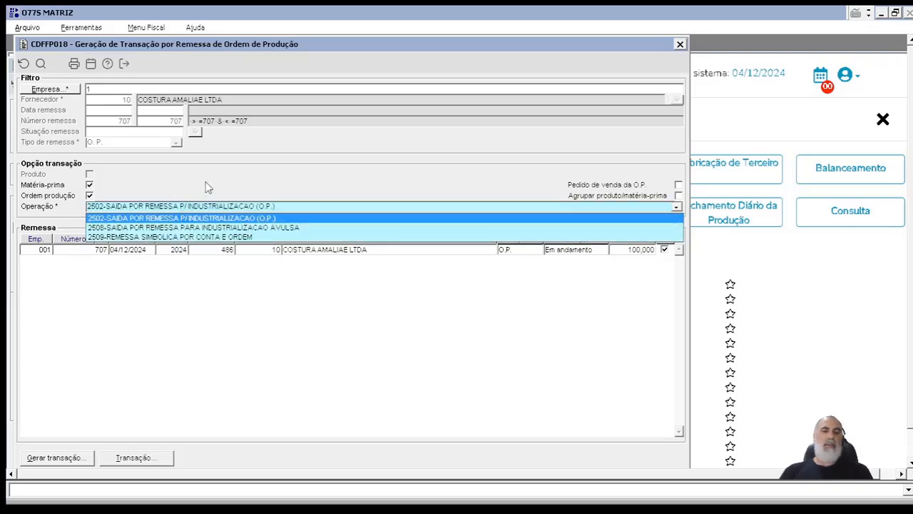
pyautogui.click(207, 187)
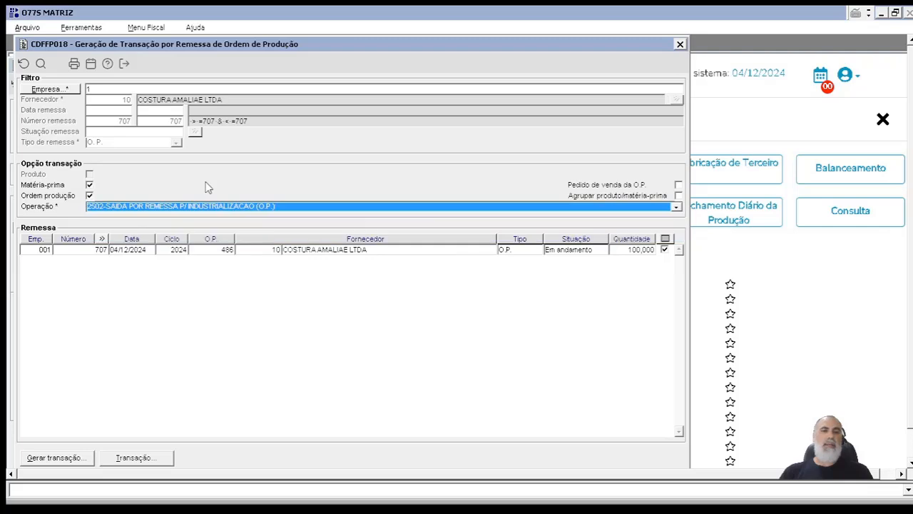
pyautogui.click(266, 207)
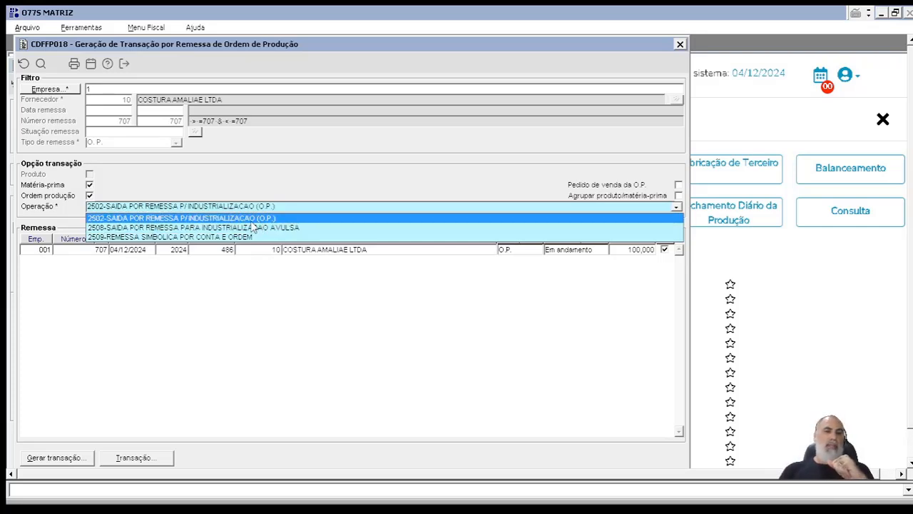
pyautogui.click(251, 221)
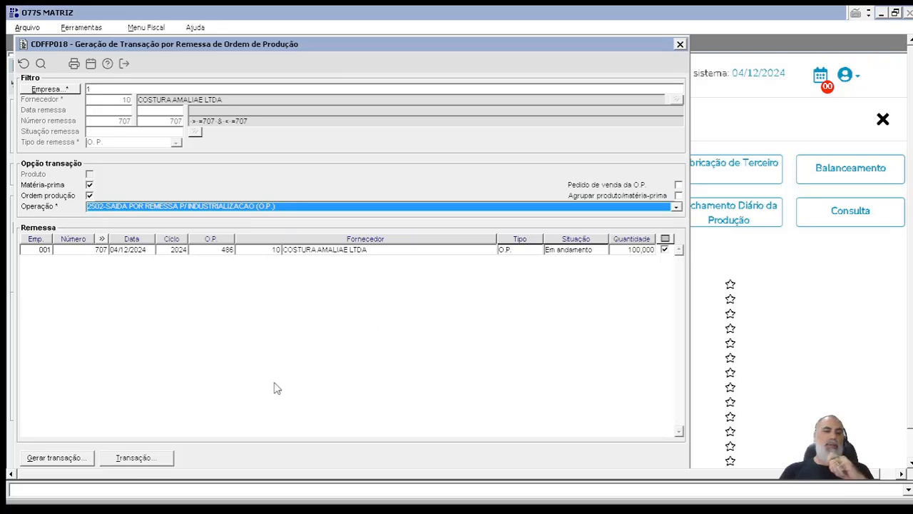
pyautogui.click(56, 459)
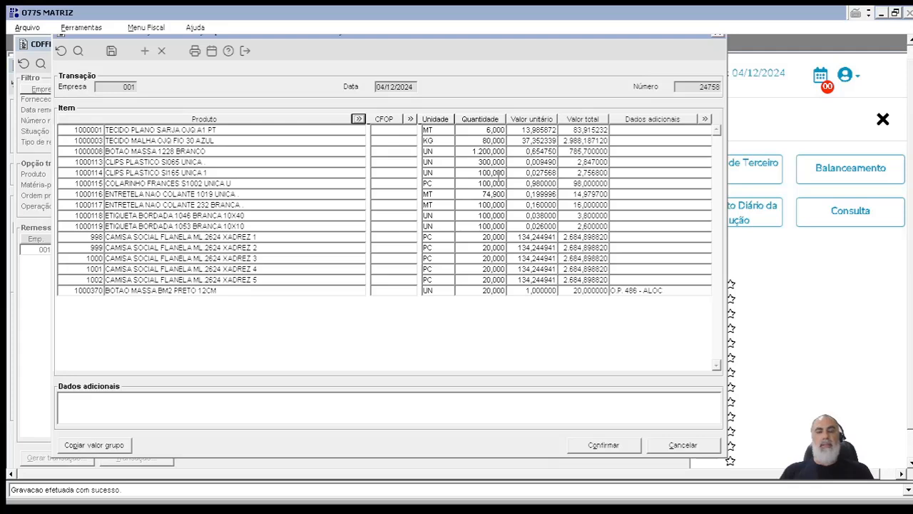
# Set the unit value of CAMISA SOCIAL FLANELA ML 2624 XADREZ 1 to 130 and copy it to the other products in its group.
pyautogui.click(515, 237)
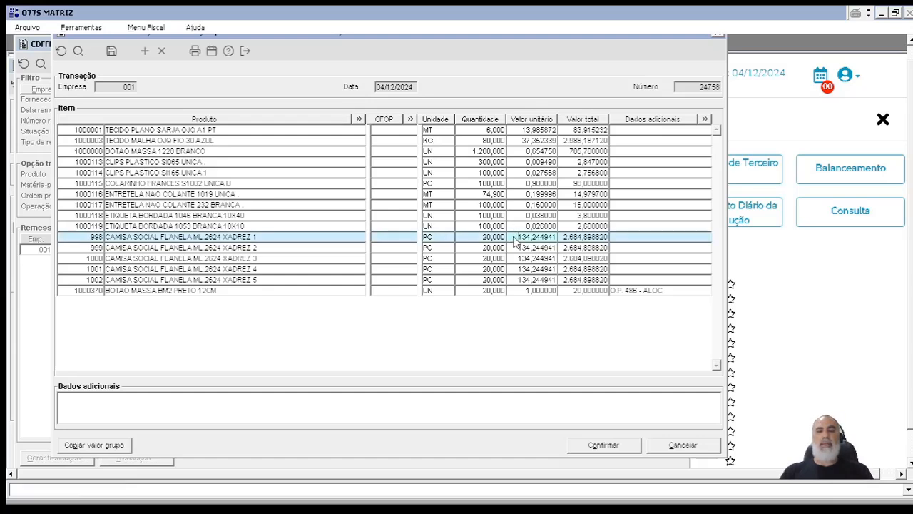
pyautogui.click(528, 237)
pyautogui.write('130')
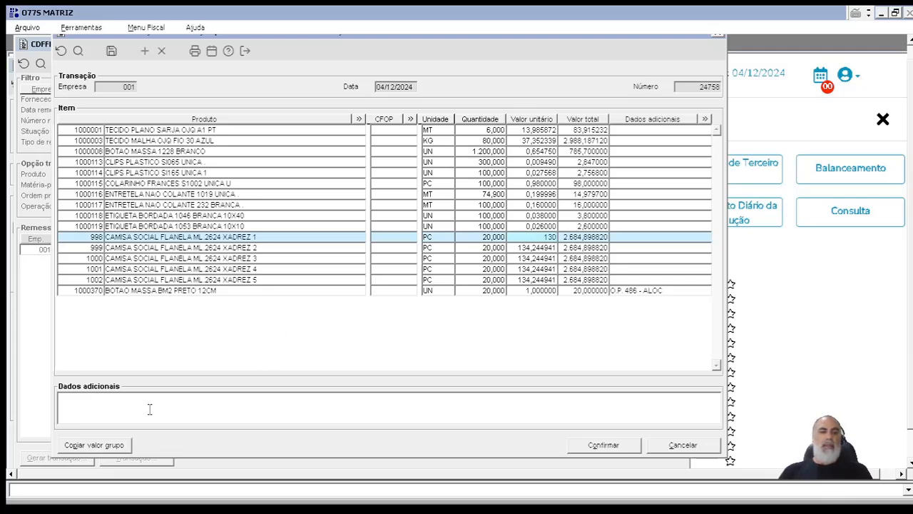
pyautogui.click(110, 448)
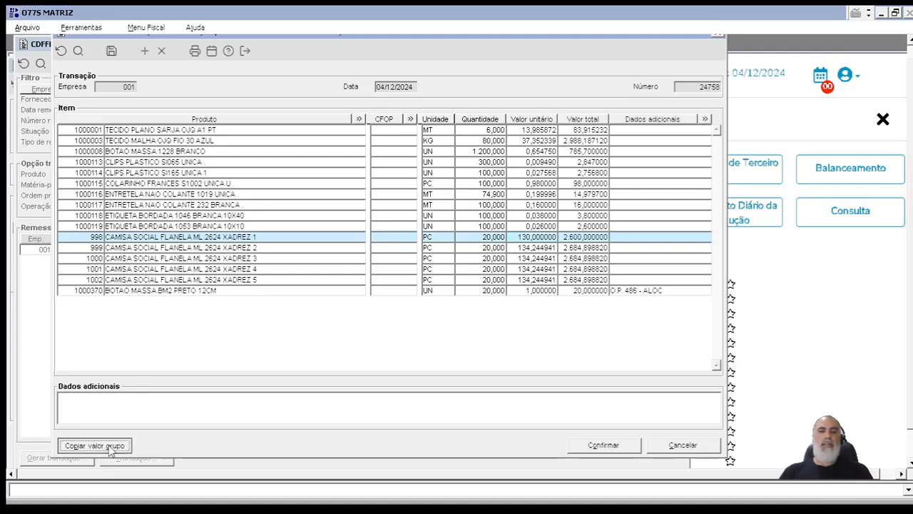
pyautogui.click(418, 291)
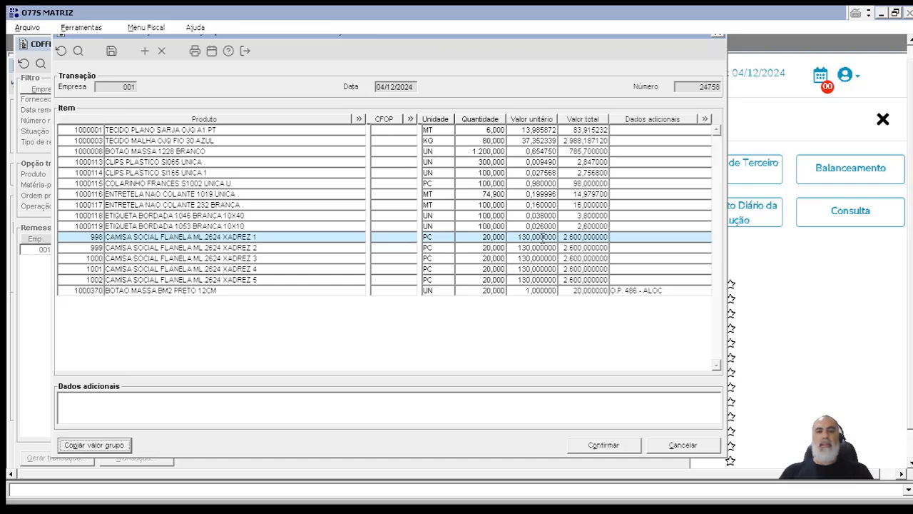
pyautogui.click(534, 258)
pyautogui.click(527, 269)
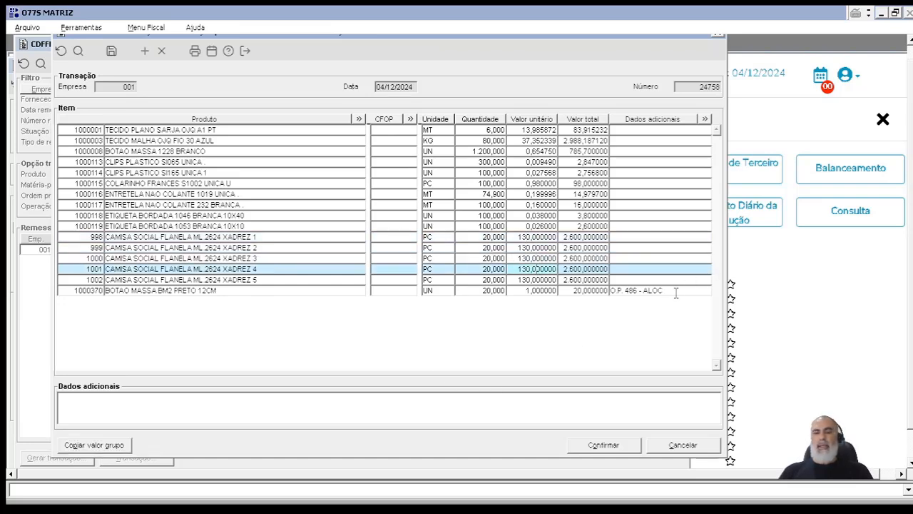
# Confirm the shipment transaction's items and dismiss the resulting message.
pyautogui.moveTo(471, 41); pyautogui.dragTo(536, 50)
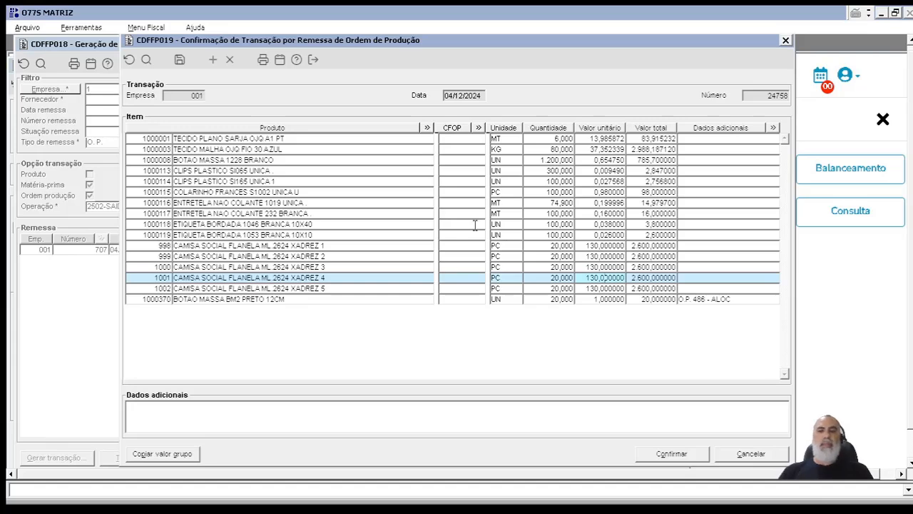
pyautogui.click(681, 460)
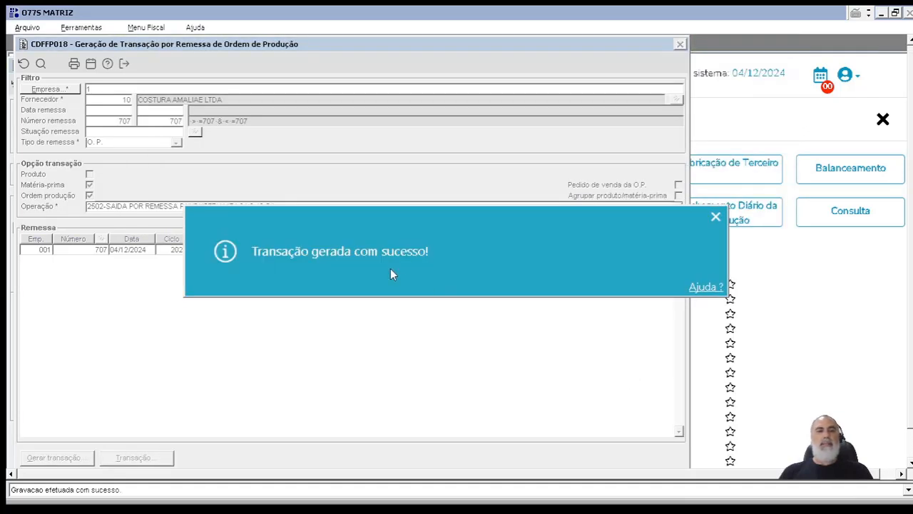
pyautogui.click(716, 217)
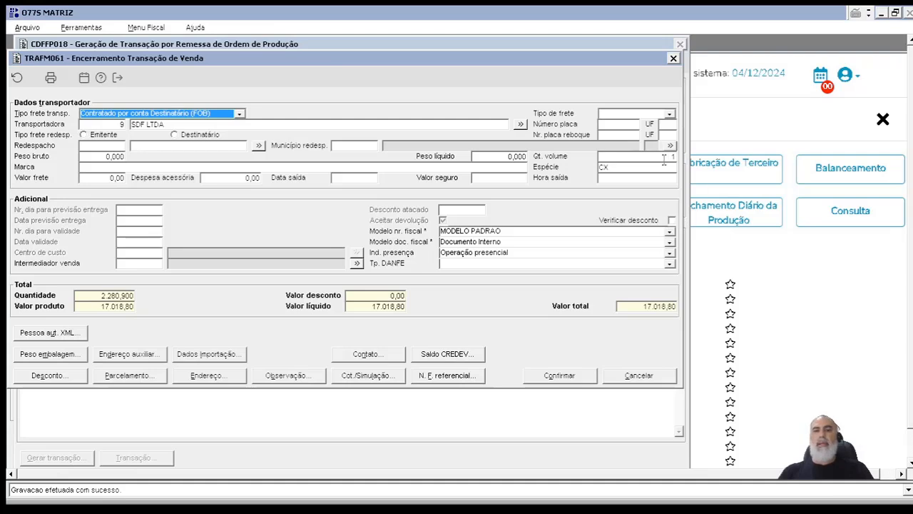
# Add the invoice (Nota fiscal) observation OBS to the transaction closing and confirm it.
pyautogui.moveTo(665, 158); pyautogui.dragTo(560, 172)
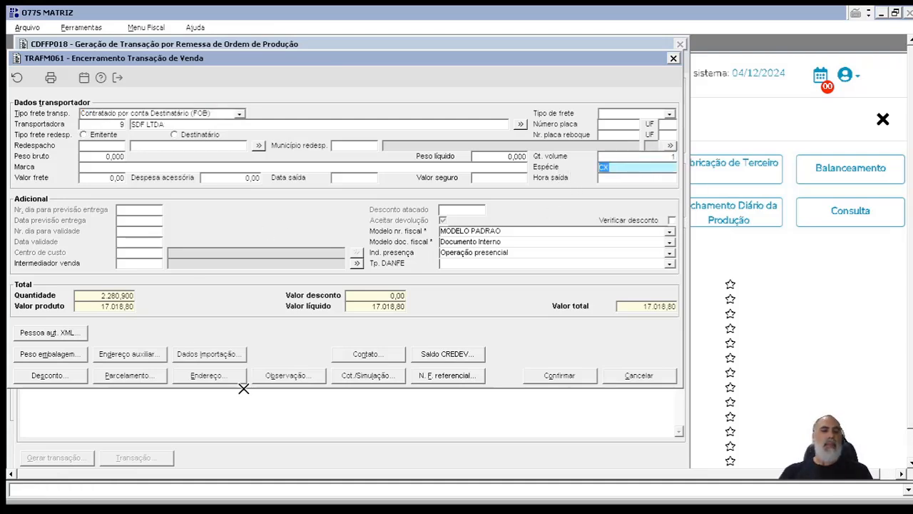
pyautogui.click(288, 377)
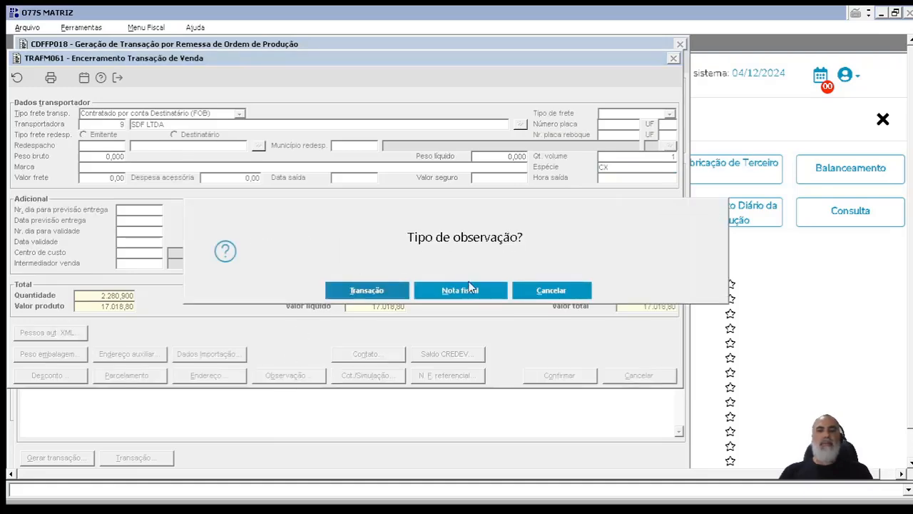
pyautogui.click(465, 290)
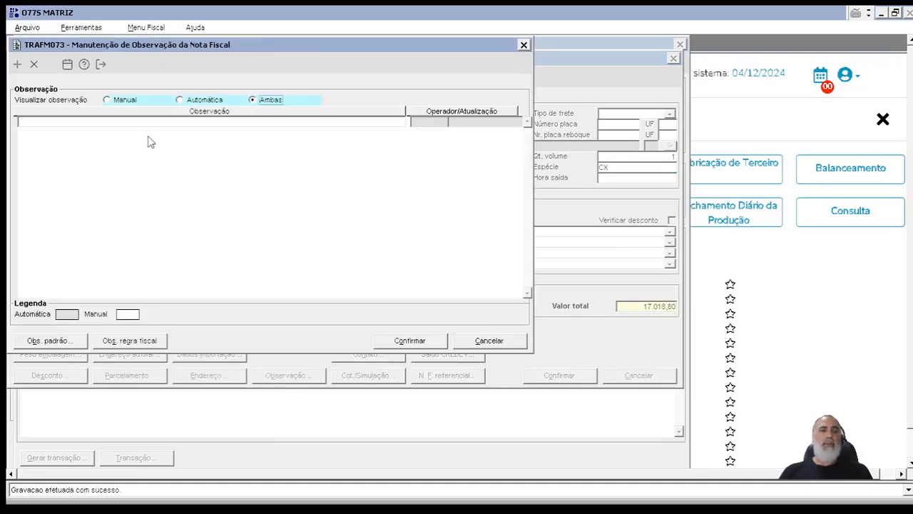
pyautogui.click(129, 123)
pyautogui.write('QWQW')
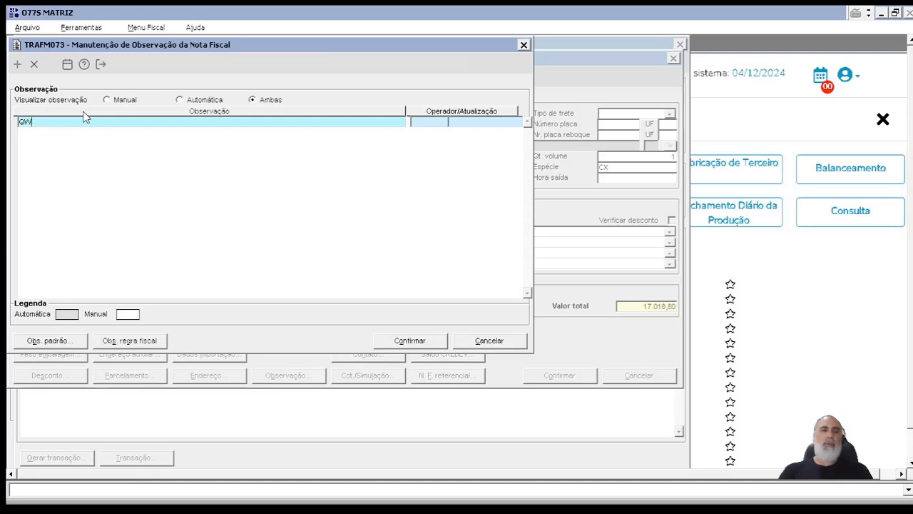
pyautogui.press('BackSpace')
pyautogui.press('BackSpace')
pyautogui.write('POB')
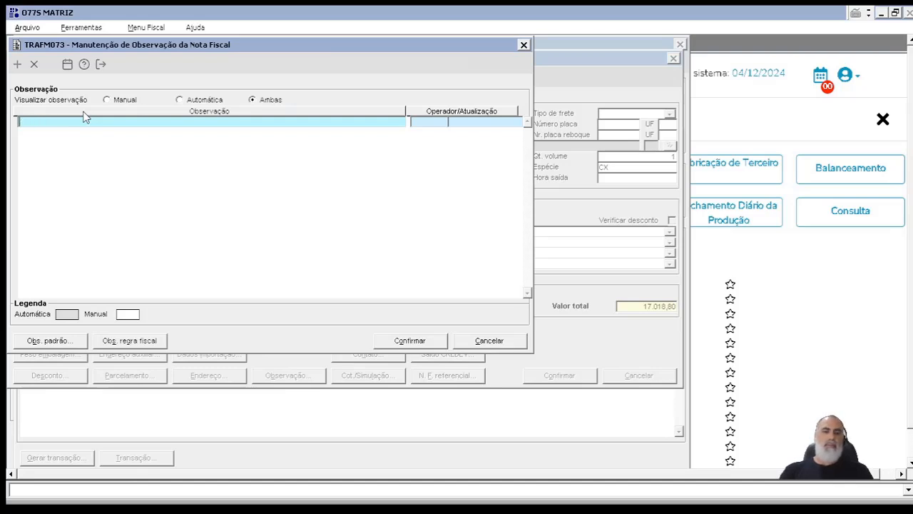
pyautogui.write('BS')
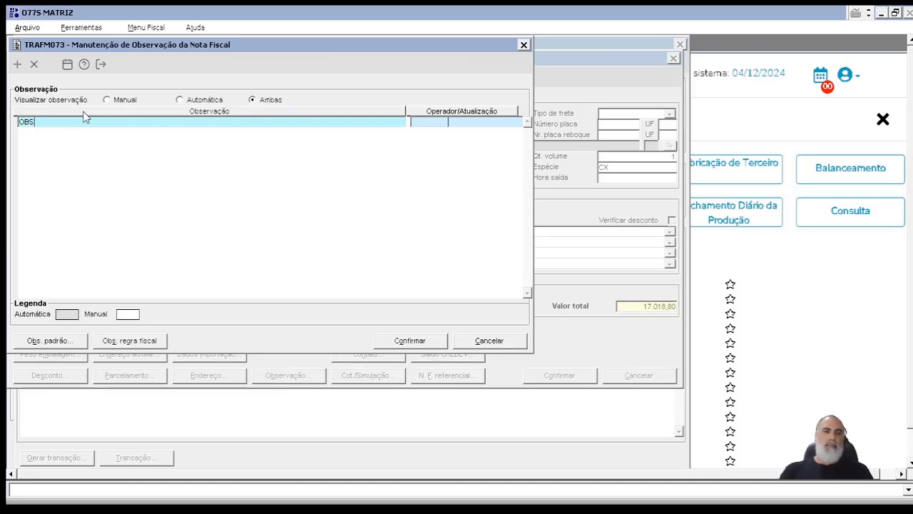
pyautogui.click(418, 342)
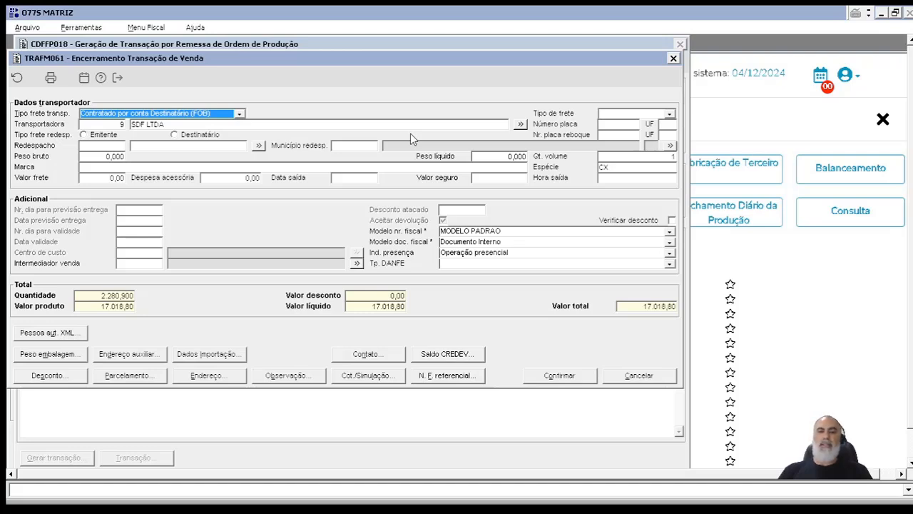
# Set the fiscal document model to Nota Fiscal Modelo 1 ou 1A, and look up the Nota Fiscal Eletrônica (NF-e) option without selecting it.
pyautogui.click(537, 242)
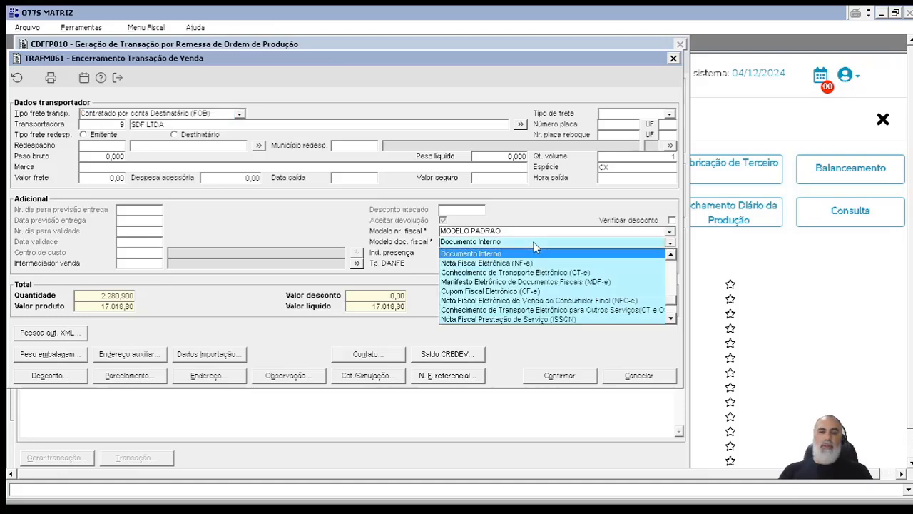
pyautogui.moveTo(676, 302); pyautogui.dragTo(672, 258)
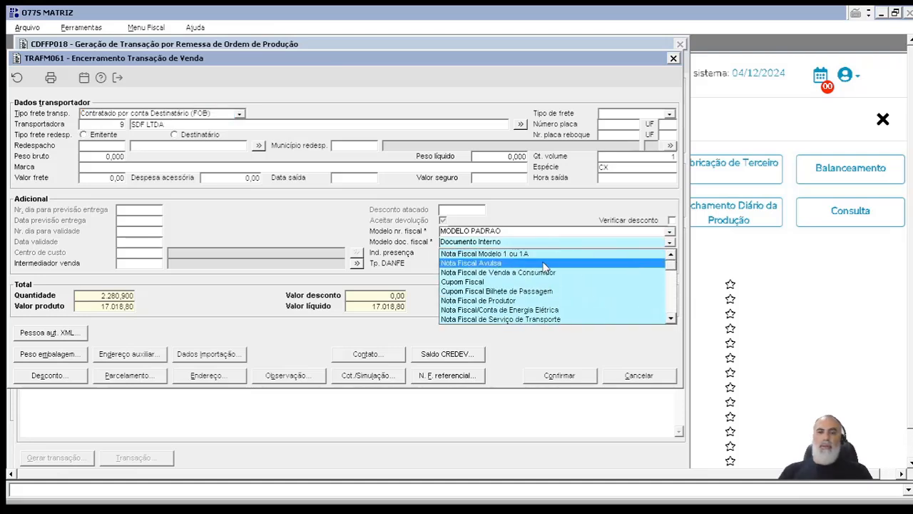
pyautogui.click(542, 253)
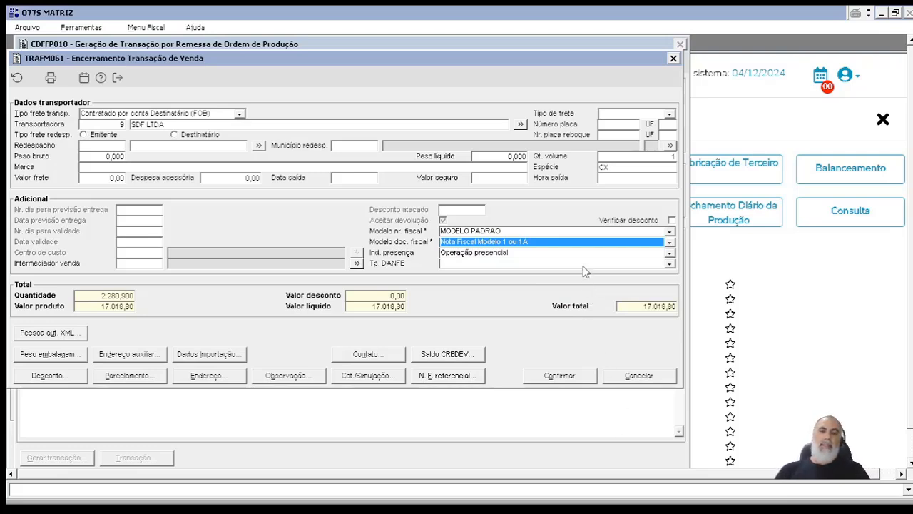
pyautogui.click(578, 243)
pyautogui.moveTo(673, 321); pyautogui.dragTo(672, 321)
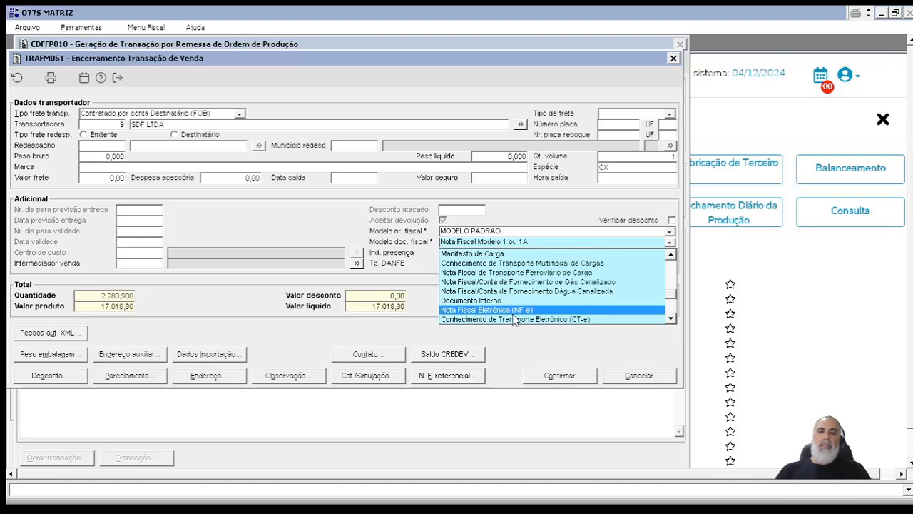
pyautogui.click(569, 213)
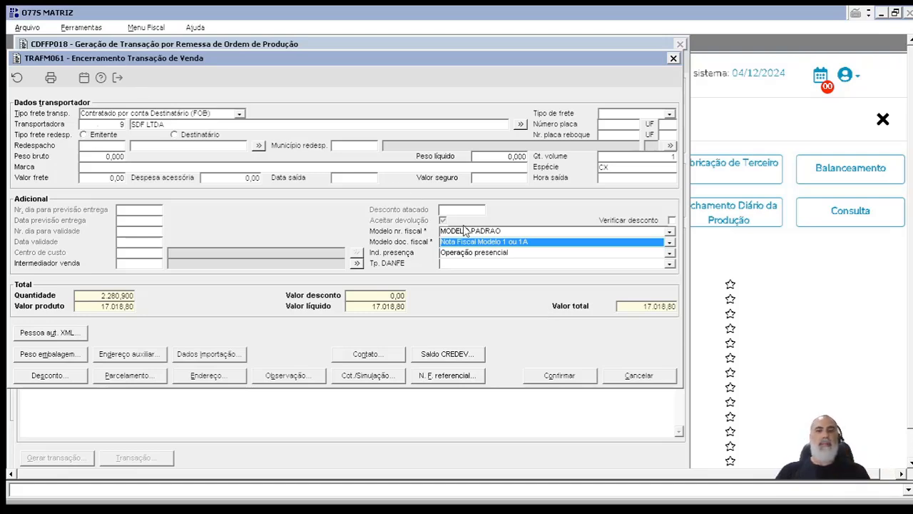
# Run the component FISFP093 in modal mode to examine the electronic invoice processing screen, and leave it.
pyautogui.click(35, 28)
pyautogui.click(54, 55)
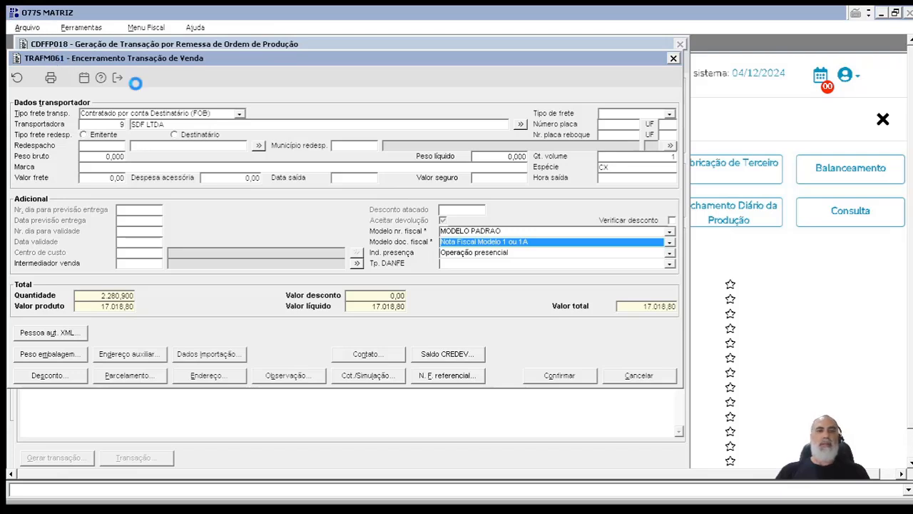
pyautogui.write('FIS')
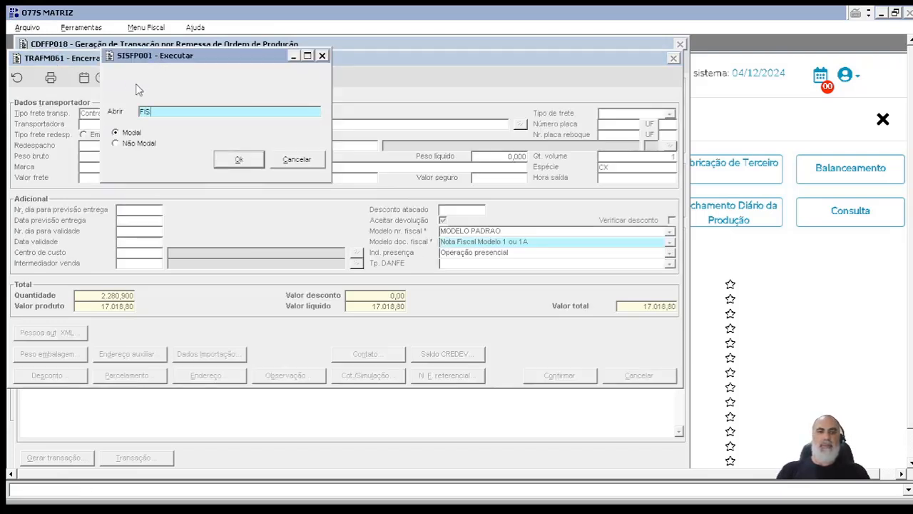
pyautogui.write('FP093')
pyautogui.press('Tab')
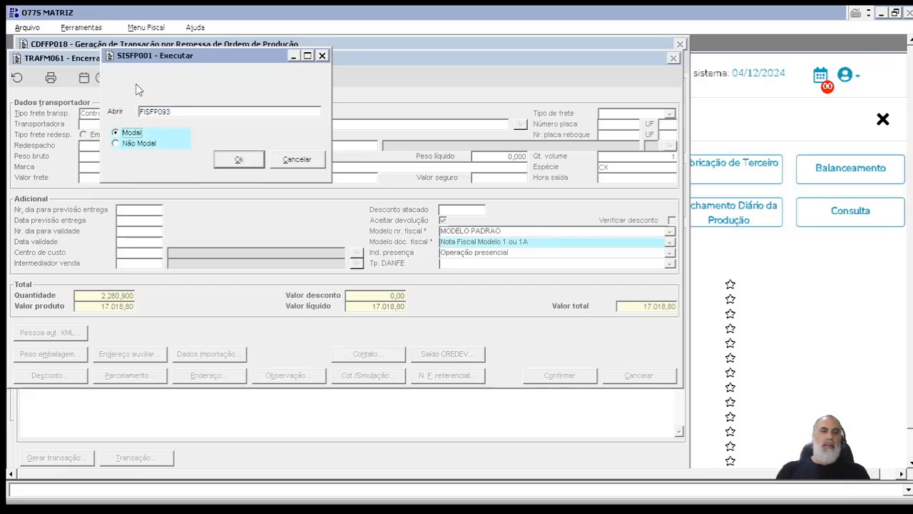
pyautogui.press('Return')
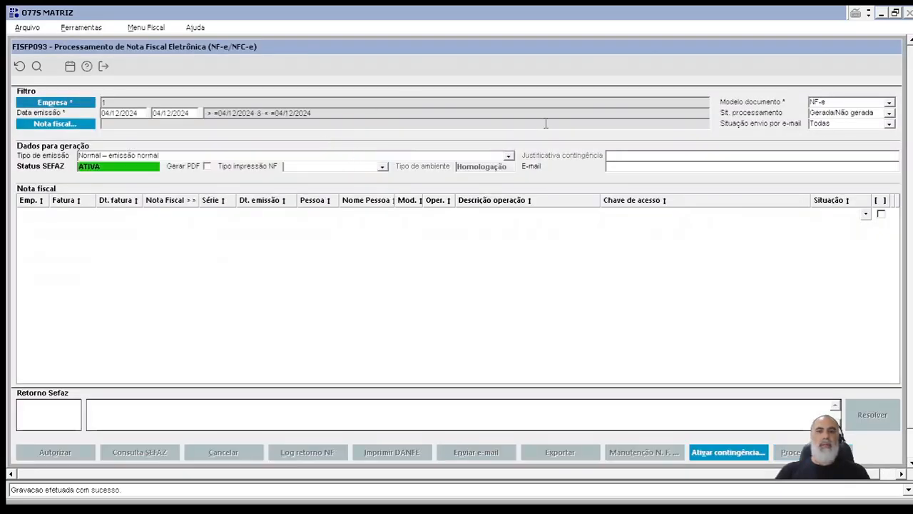
pyautogui.click(104, 66)
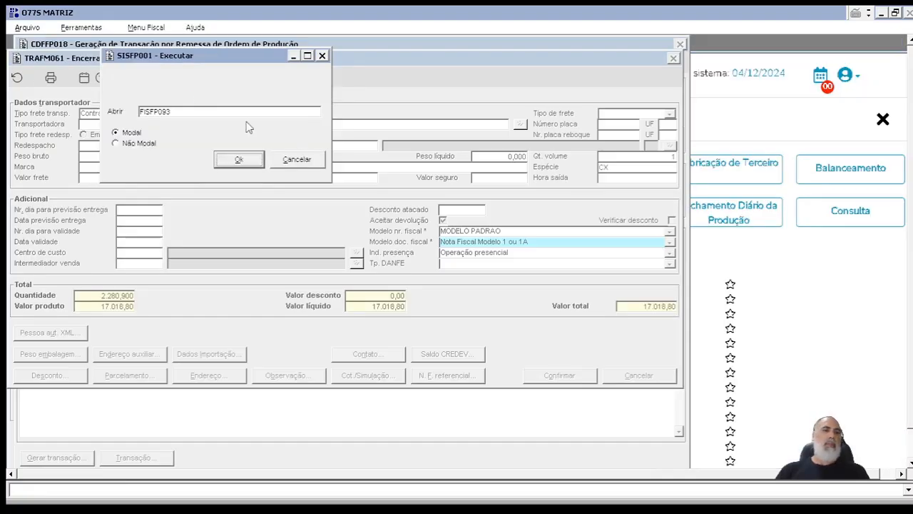
# Confirm the closing of the sales transaction and print its invoice with the MODELO PADRAO model and Preview enabled.
pyautogui.click(298, 164)
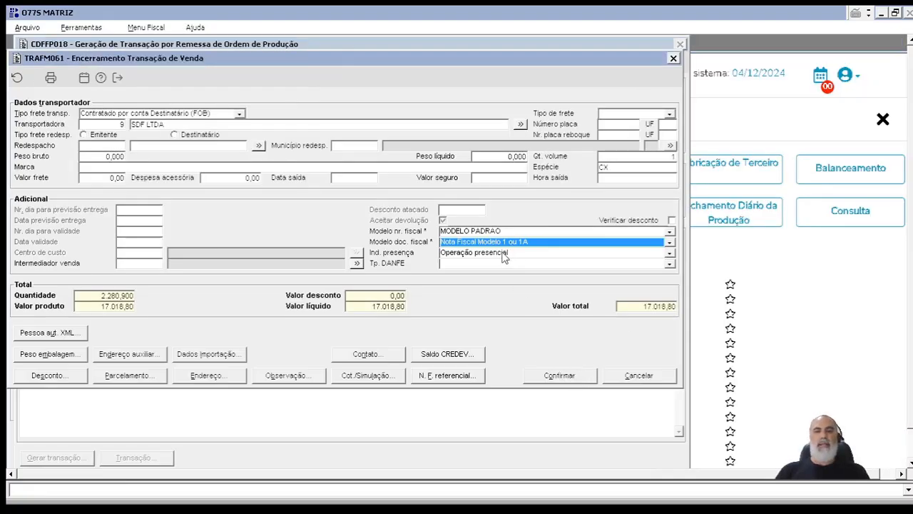
pyautogui.click(559, 378)
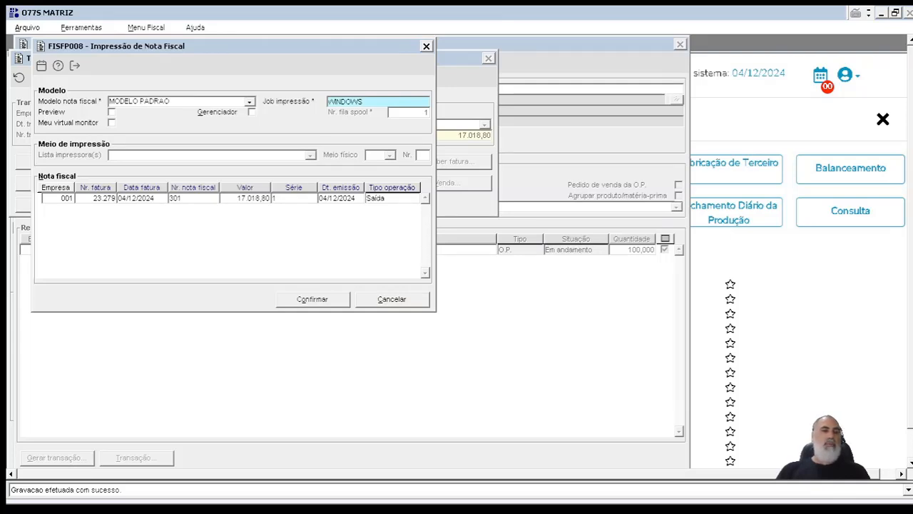
pyautogui.click(111, 112)
pyautogui.click(314, 300)
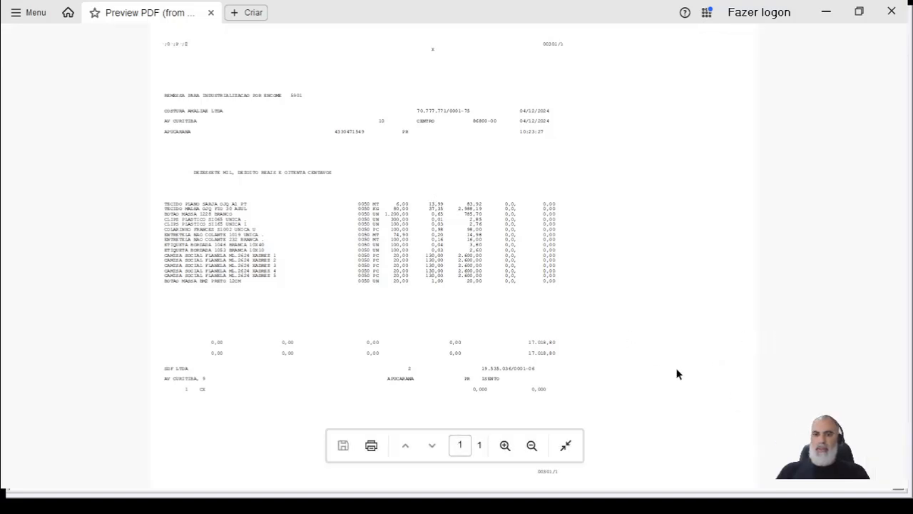
# Examine the header, items and totals in the invoice's PDF preview, and close it.
pyautogui.scroll(2, 450, 283)
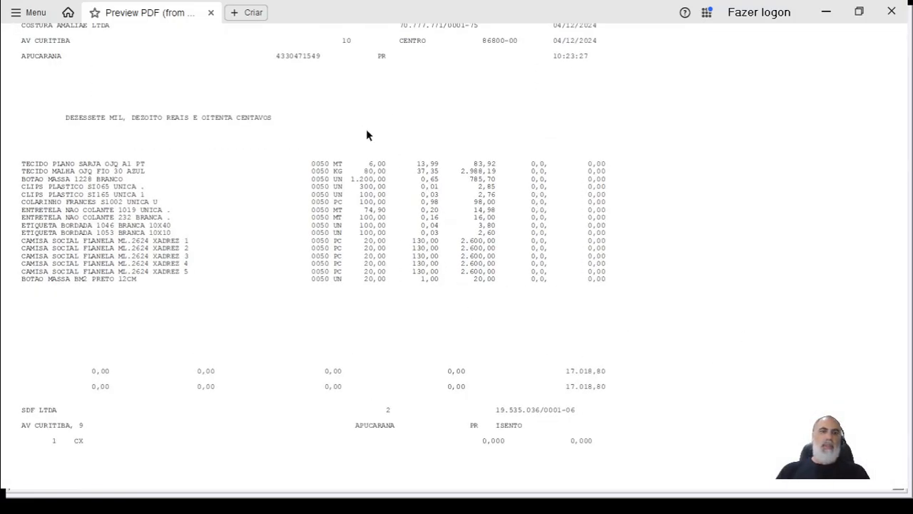
pyautogui.scroll(2, 367, 135)
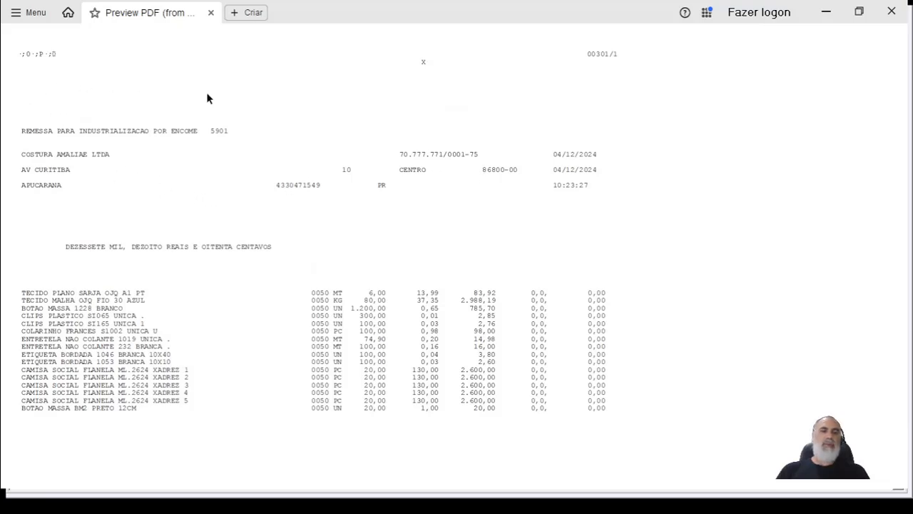
pyautogui.scroll(-5, 295, 261)
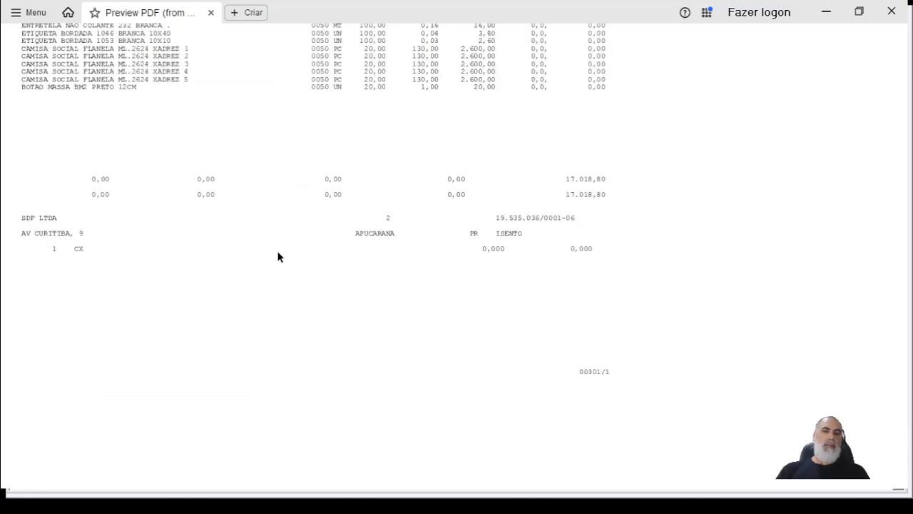
pyautogui.scroll(5, 279, 253)
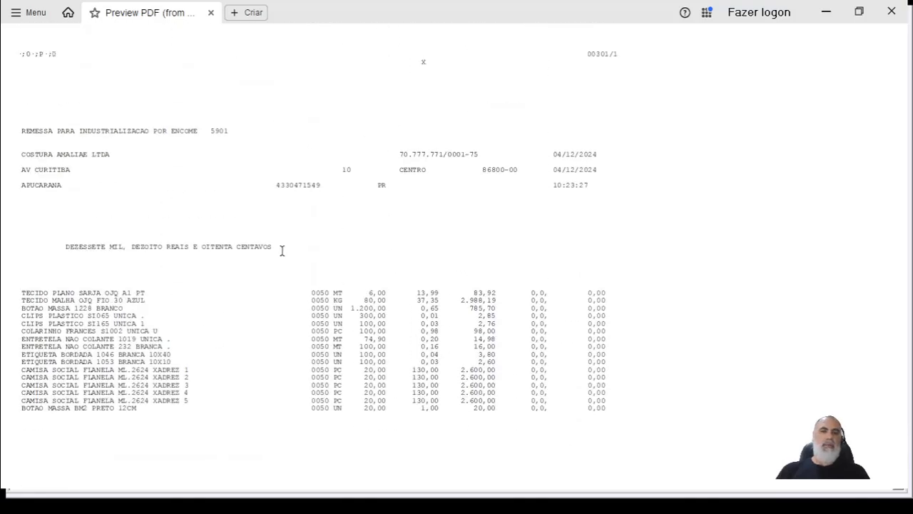
pyautogui.click(892, 14)
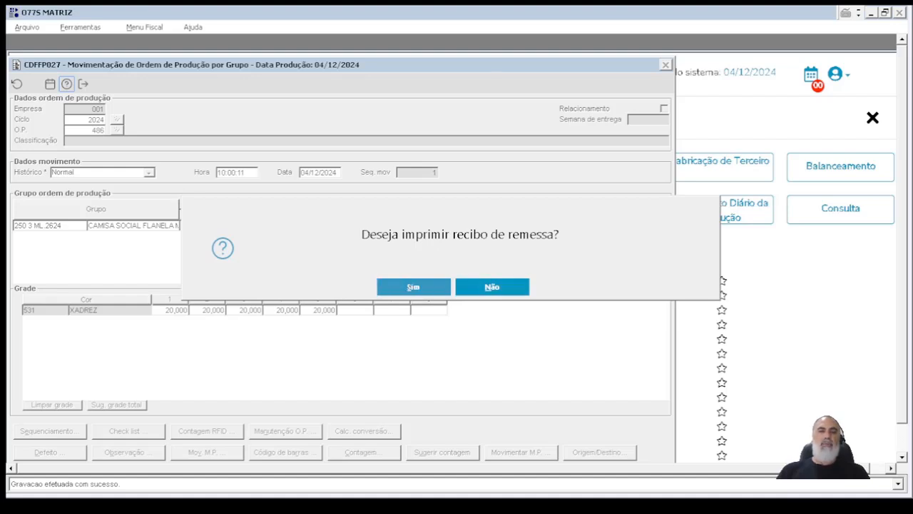
# Accept printing the shipment receipt and look through the available layouts, keeping Recibo de remessa.
pyautogui.click(414, 286)
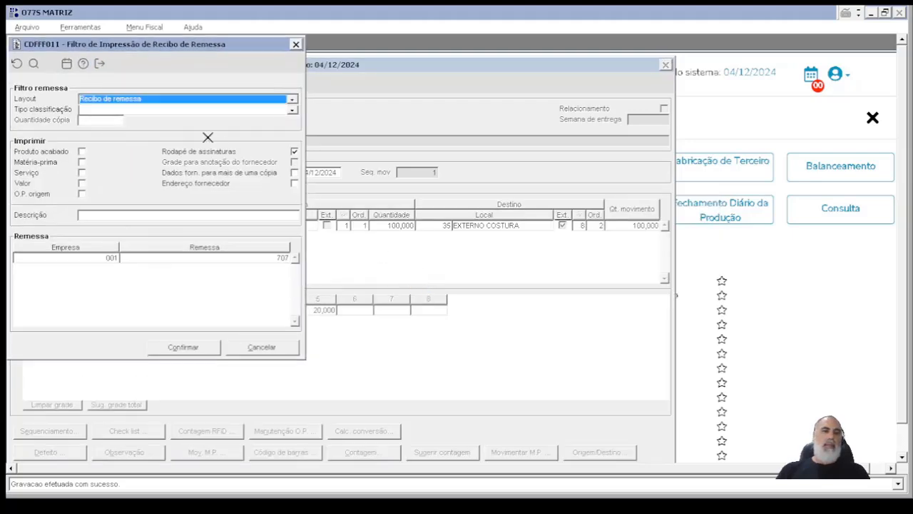
pyautogui.click(143, 101)
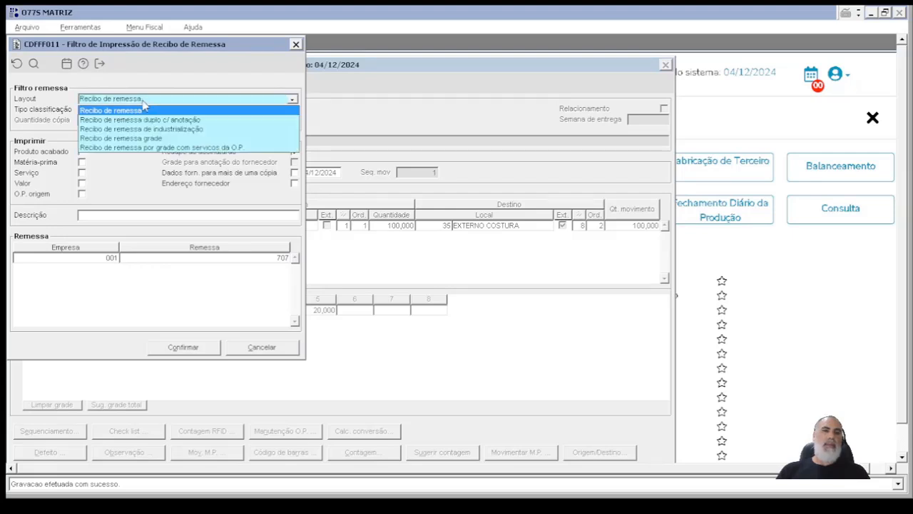
pyautogui.click(160, 78)
pyautogui.click(151, 101)
pyautogui.click(158, 82)
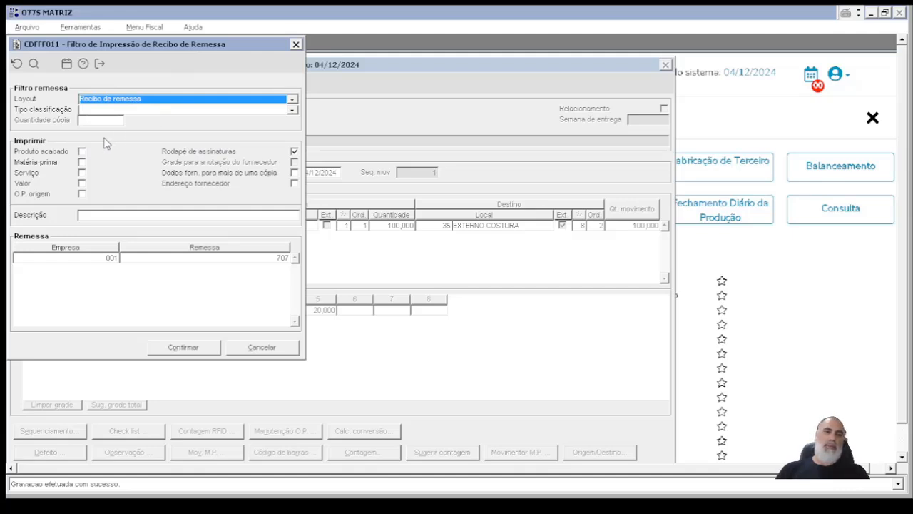
# Generate the receipt for shipment 707 including Produto acabado, Matéria-prima, Serviço and Valor, without O.P. origem.
pyautogui.click(83, 153)
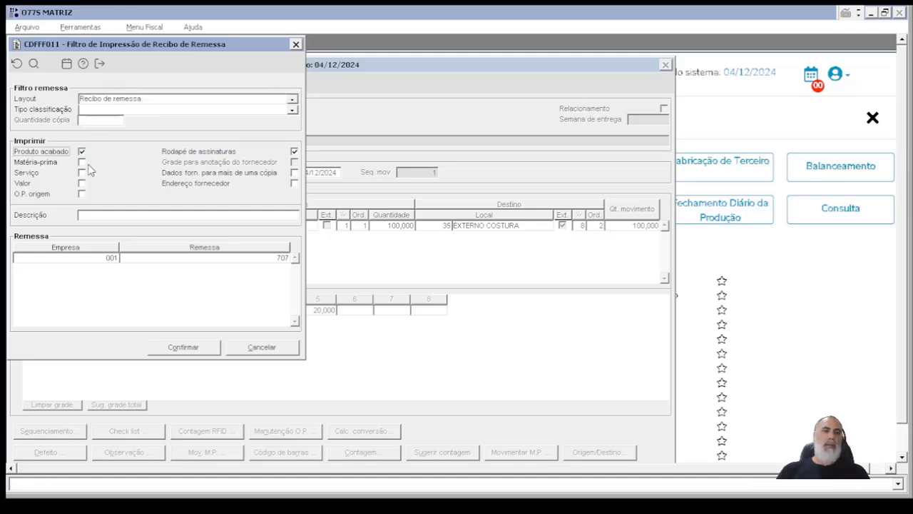
pyautogui.click(82, 163)
pyautogui.click(82, 173)
pyautogui.click(83, 184)
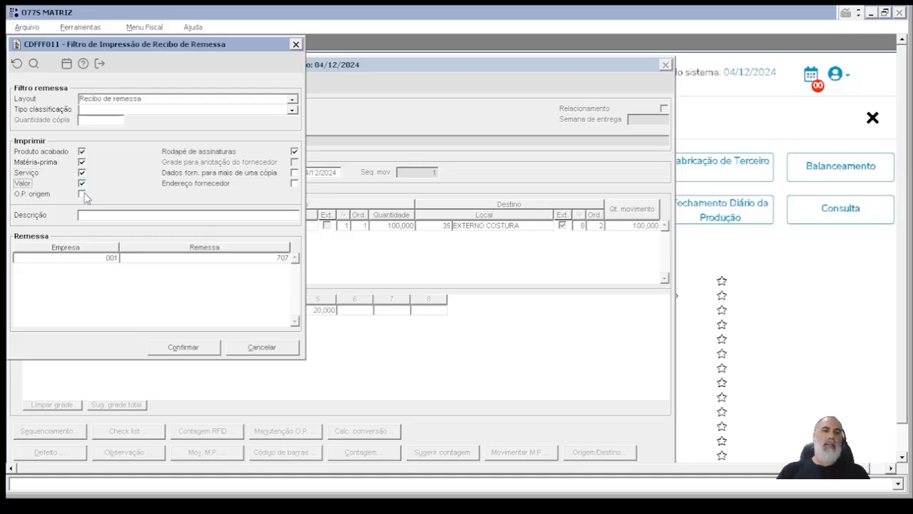
pyautogui.click(82, 193)
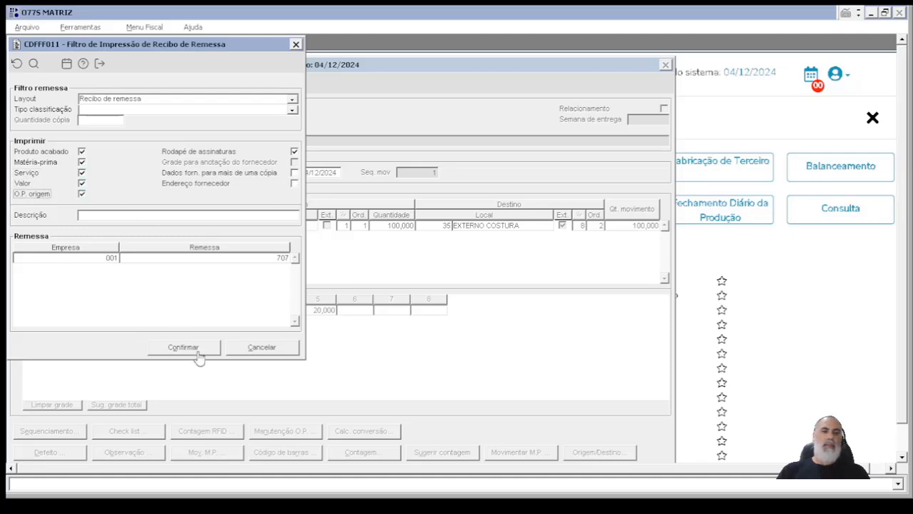
pyautogui.click(82, 193)
pyautogui.click(203, 350)
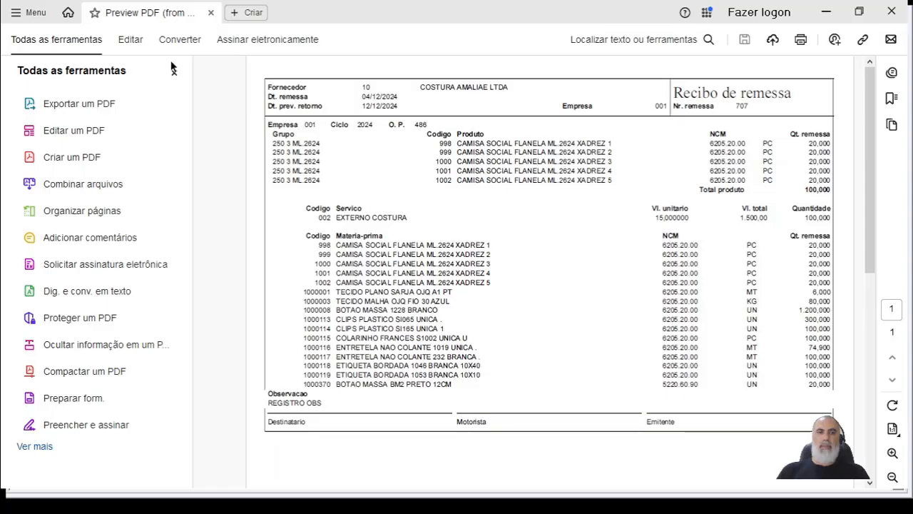
# Hide the tools pane to examine the shipment receipt's products, service and raw materials, and close the preview.
pyautogui.click(292, 240)
pyautogui.click(174, 74)
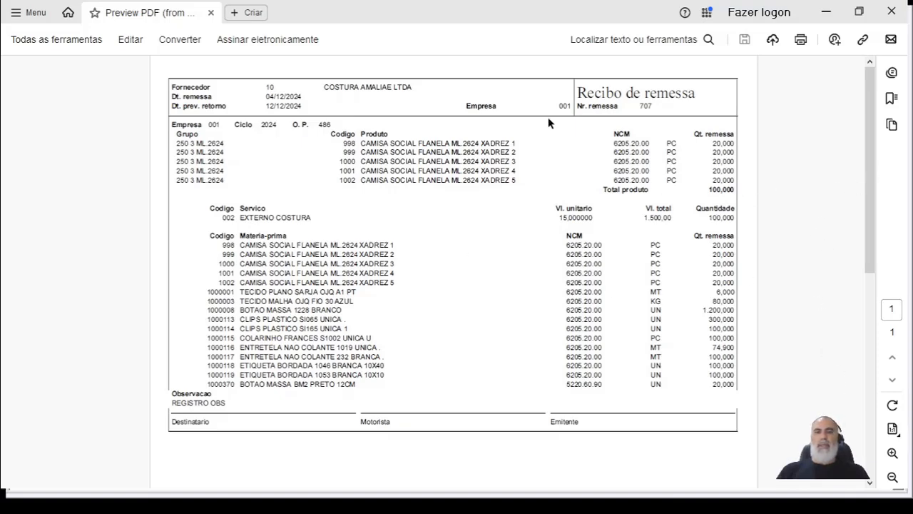
pyautogui.scroll(-3, 548, 118)
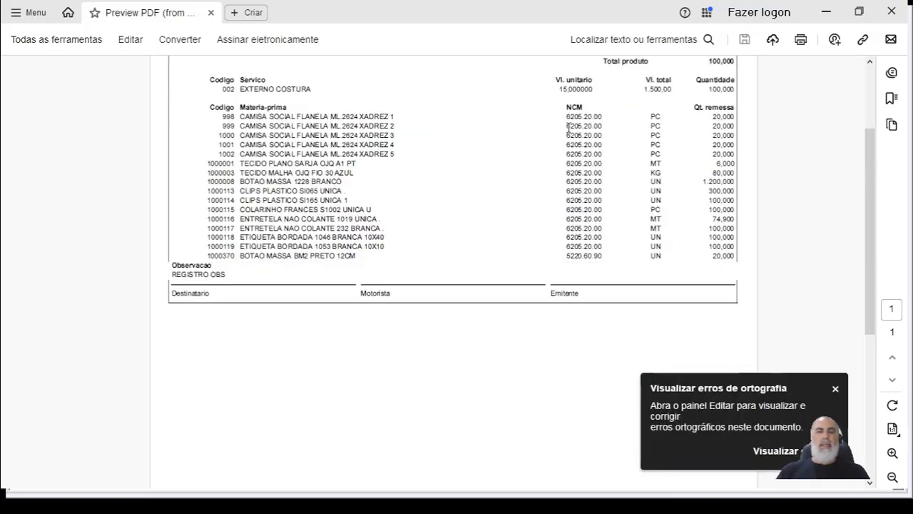
pyautogui.click(892, 14)
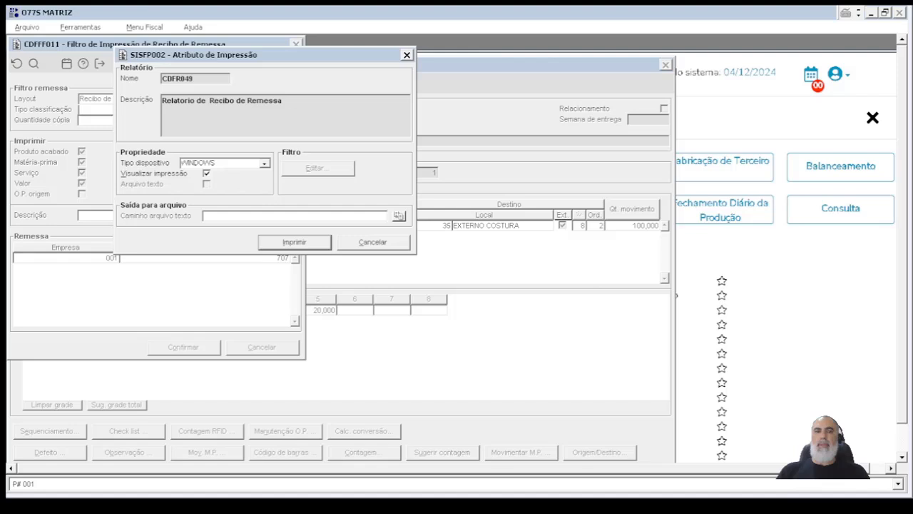
# Leave the shipment receipt printing and dismiss the production order movement's message.
pyautogui.click(372, 244)
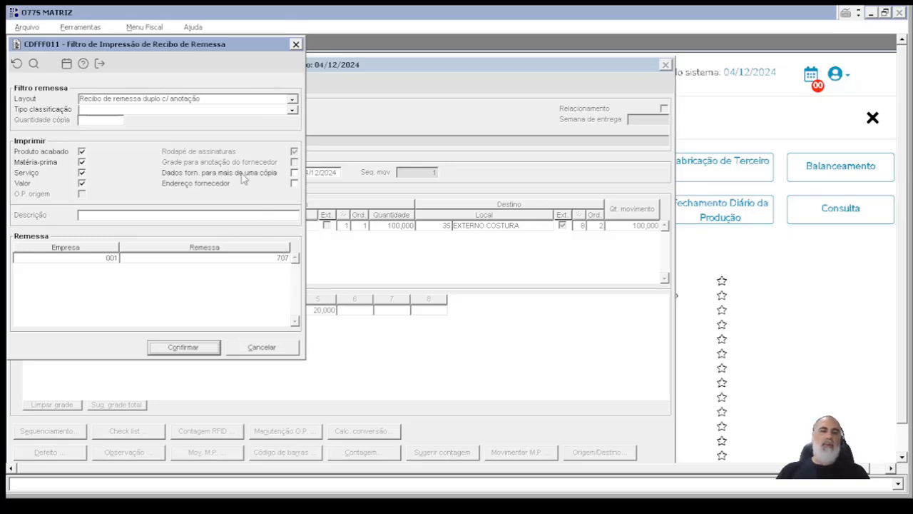
pyautogui.click(275, 348)
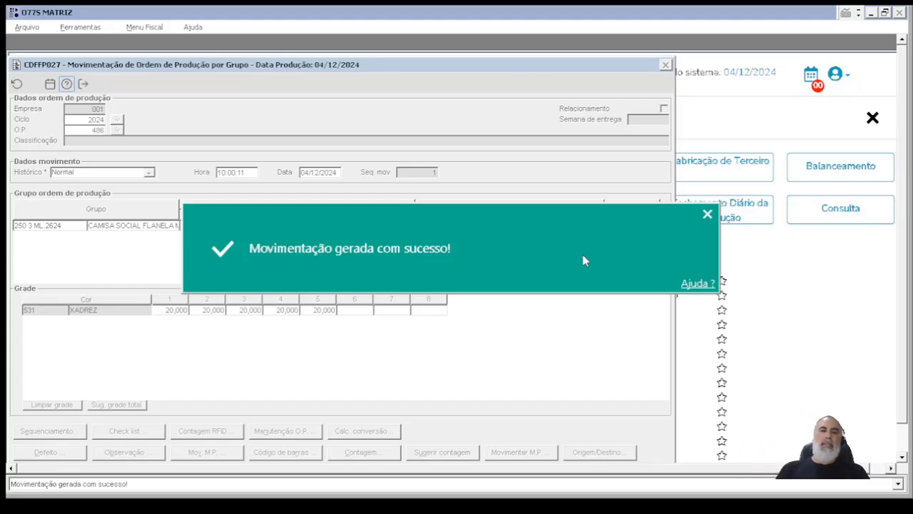
pyautogui.click(707, 214)
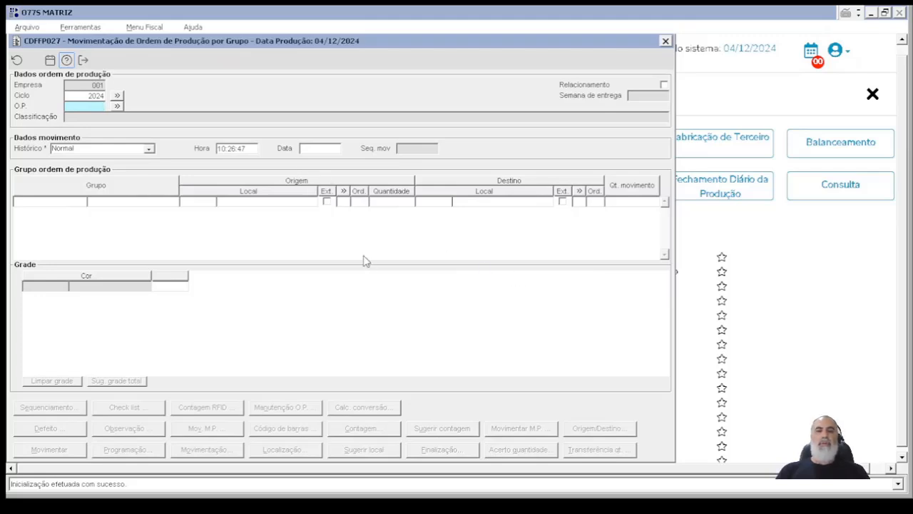